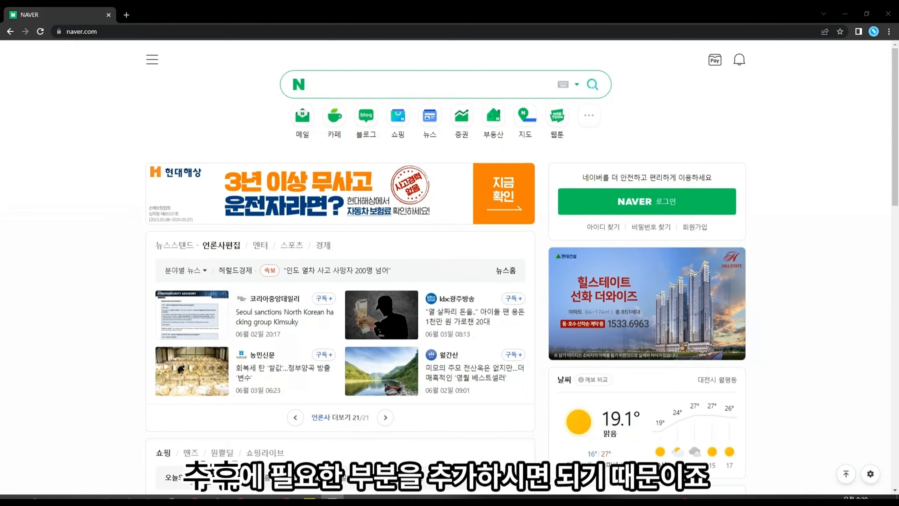
Step: Search Naver for 나라장터 and open the 나라장터: 국가종합전자조달 result
{"action": "left_click", "coordinate": [602, 74]}
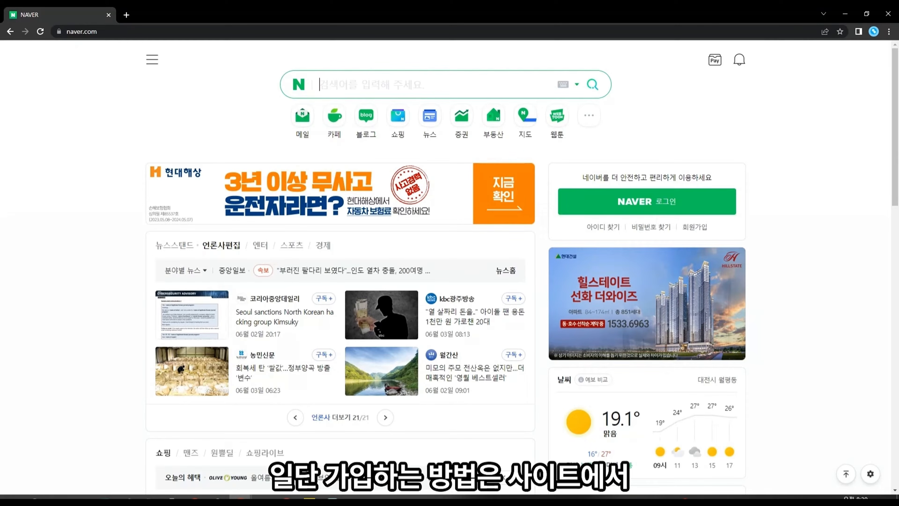
{"action": "type", "text": "나랒"}
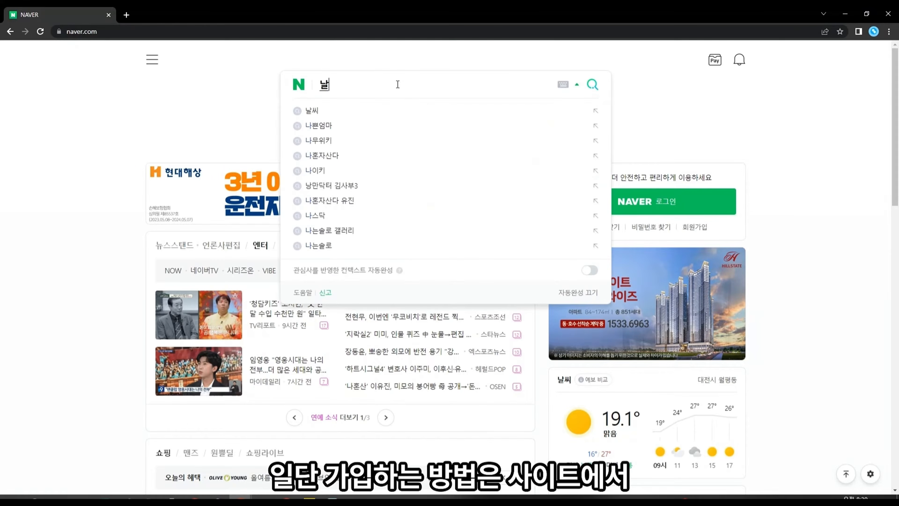
{"action": "type", "text": "장터 검색"}
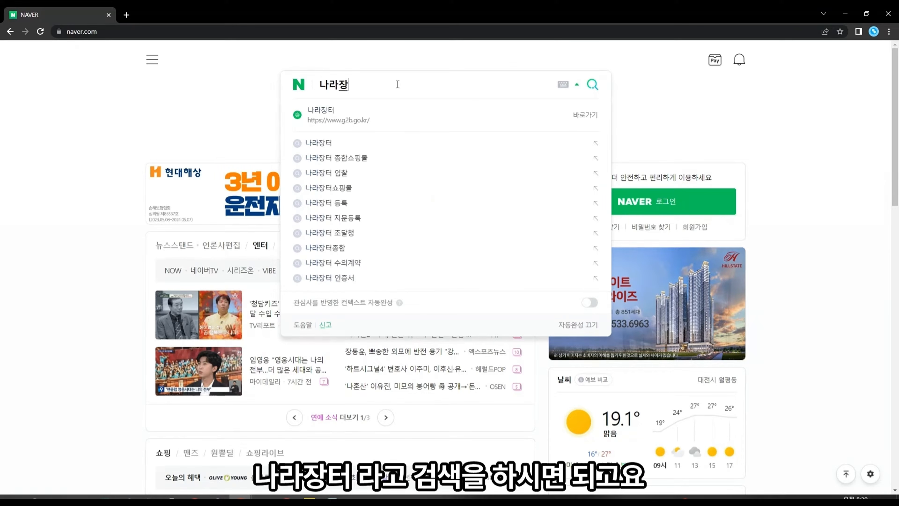
{"action": "type", "text": "하시면"}
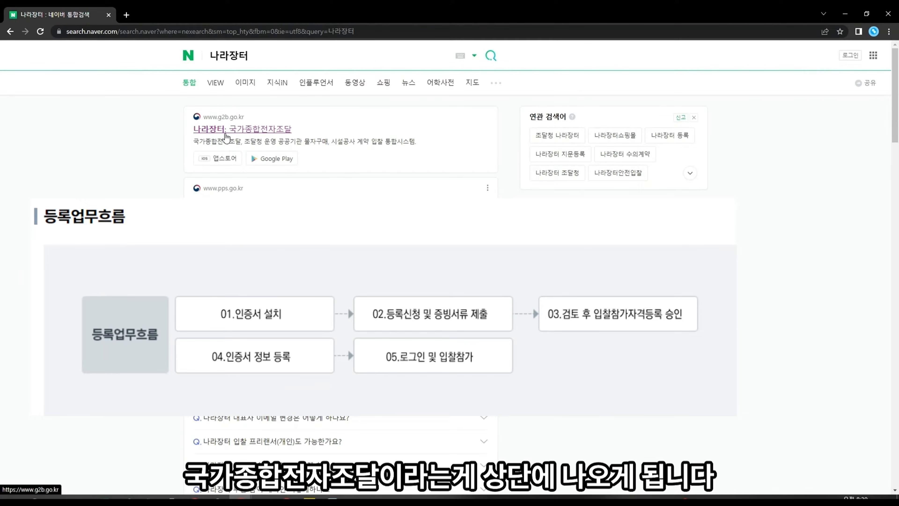
{"action": "left_click", "coordinate": [227, 130]}
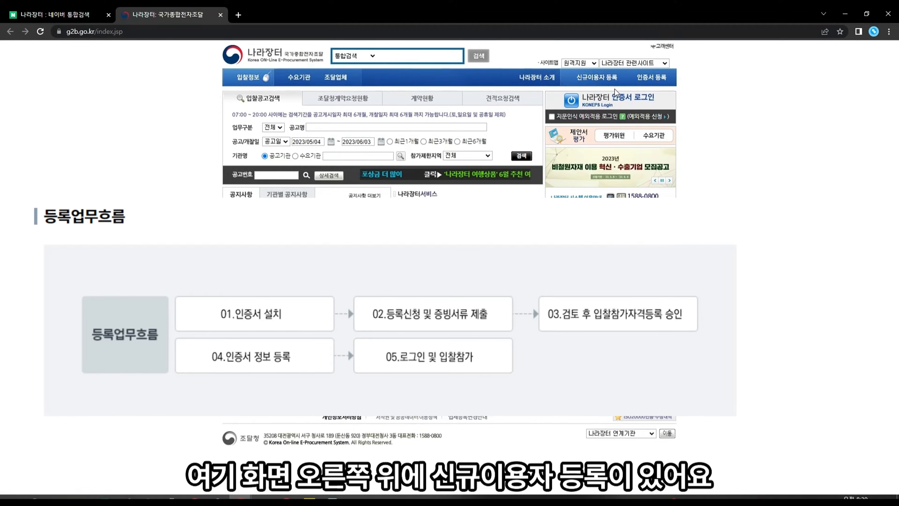
Step: Start 신규이용자 등록 and choose the ③ 조달업체 이용자 (supplier) path
{"action": "left_click", "coordinate": [589, 84]}
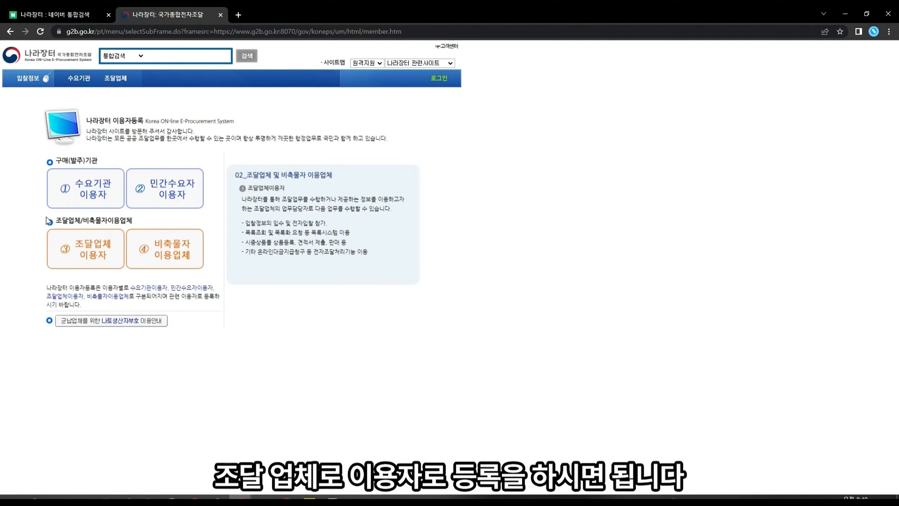
{"action": "left_click", "coordinate": [99, 256]}
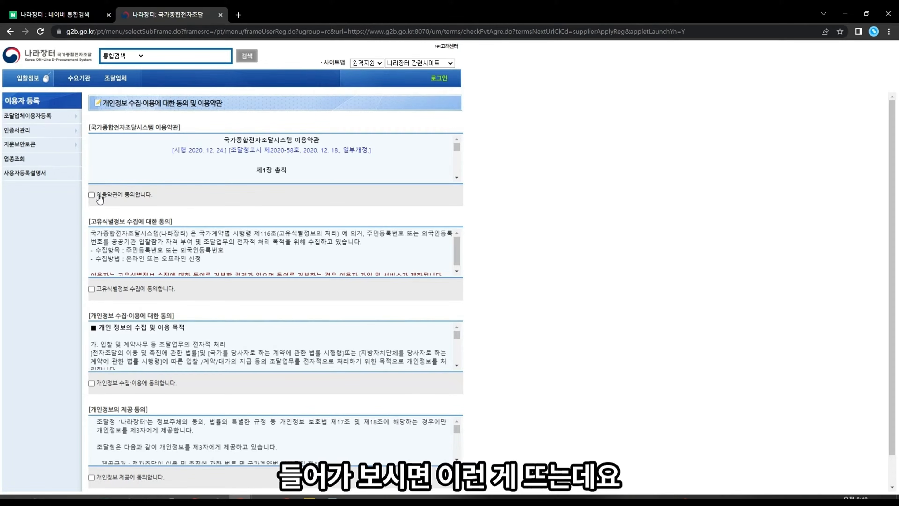
Step: Tick all four 동의합니다 consent boxes and continue to the registration form
{"action": "left_click", "coordinate": [92, 195]}
{"action": "scroll", "coordinate": [197, 238], "scroll_direction": "down", "scroll_amount": 1}
{"action": "left_click", "coordinate": [134, 290]}
{"action": "scroll", "coordinate": [405, 292], "scroll_direction": "down", "scroll_amount": 1}
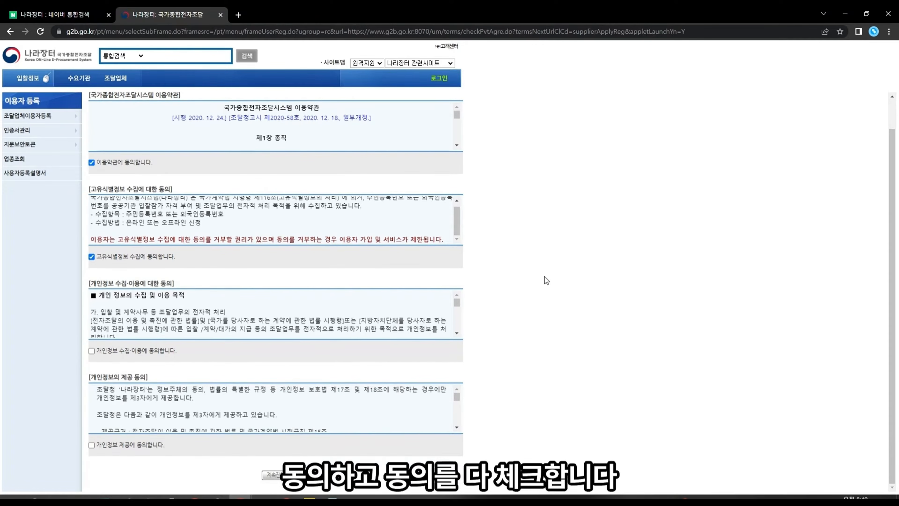
{"action": "left_click", "coordinate": [142, 351]}
{"action": "left_click", "coordinate": [134, 445]}
{"action": "left_click", "coordinate": [270, 475]}
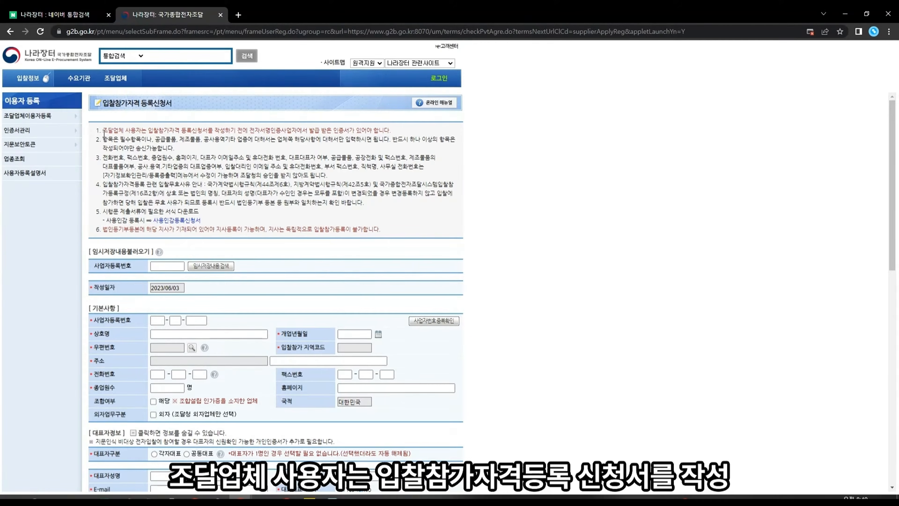
Step: Highlight the notice lines about the required certificate and its issuer
{"action": "left_click_drag", "start_coordinate": [103, 130], "coordinate": [126, 138]}
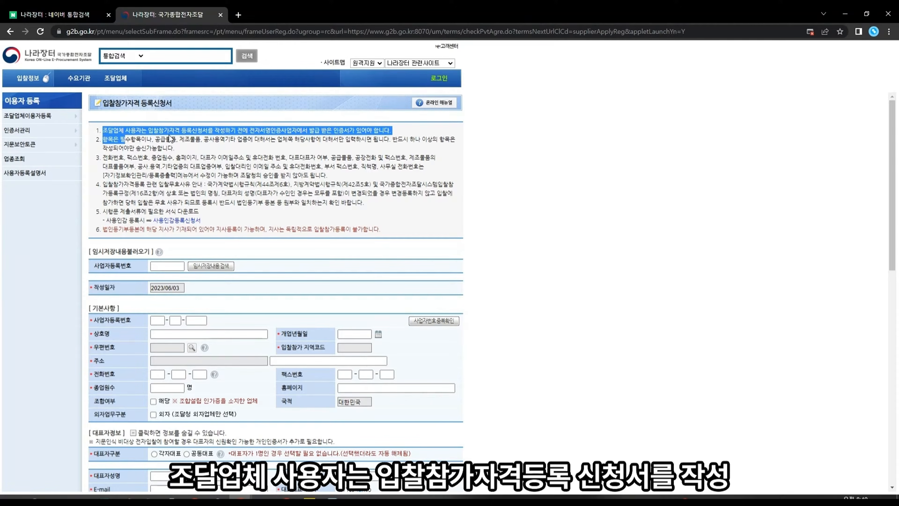
{"action": "left_click", "coordinate": [177, 132]}
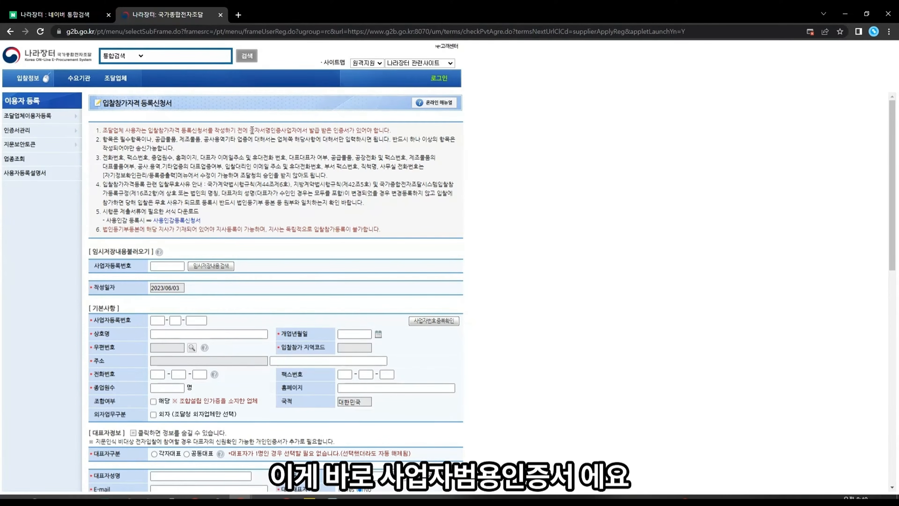
{"action": "left_click_drag", "start_coordinate": [250, 130], "coordinate": [307, 132]}
{"action": "left_click", "coordinate": [307, 132]}
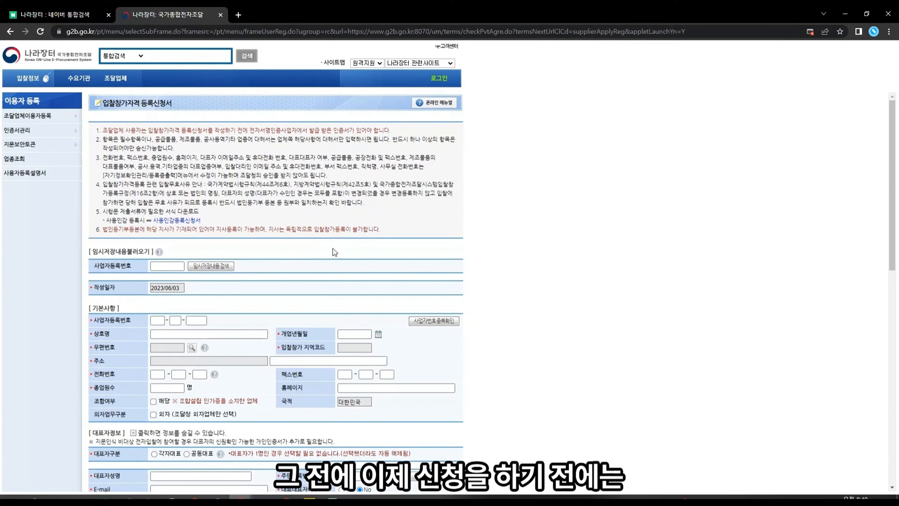
Step: Search Naver for 사업자범용인증서 and open 한국정보인증's signgate.com certificate page
{"action": "left_click", "coordinate": [80, 31]}
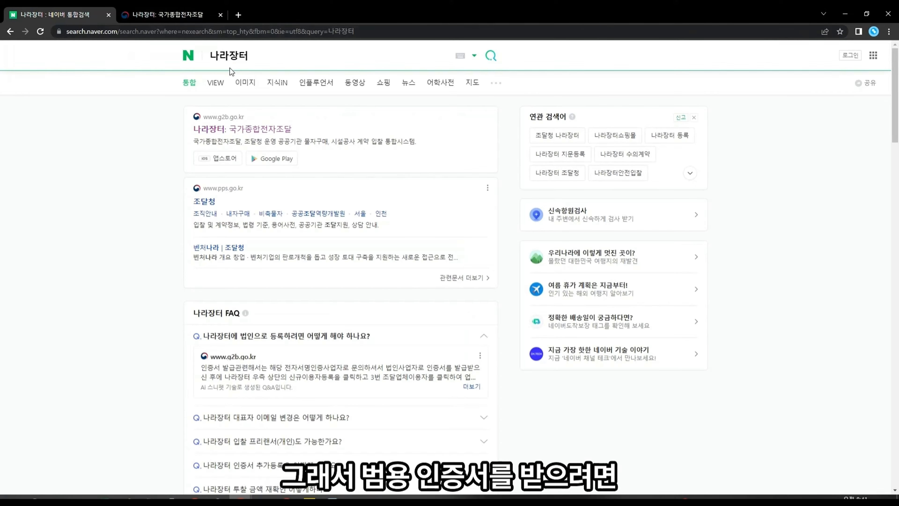
{"action": "left_click", "coordinate": [281, 52]}
{"action": "left_click_drag", "start_coordinate": [281, 53], "coordinate": [122, 67]}
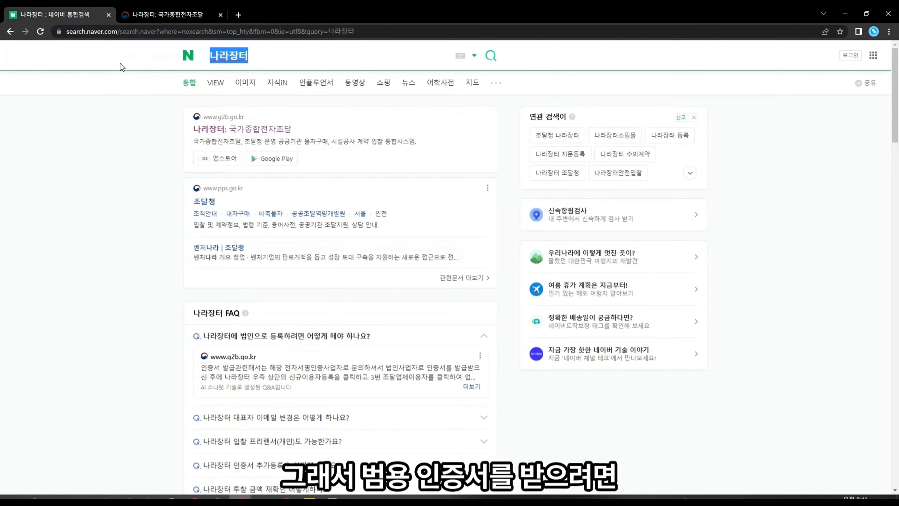
{"action": "type", "text": "사업잡"}
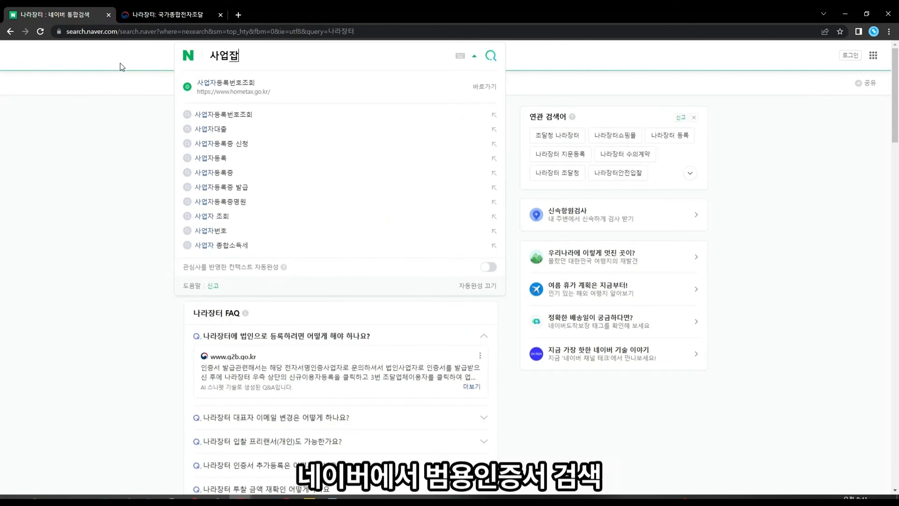
{"action": "type", "text": "범용인증서₩"}
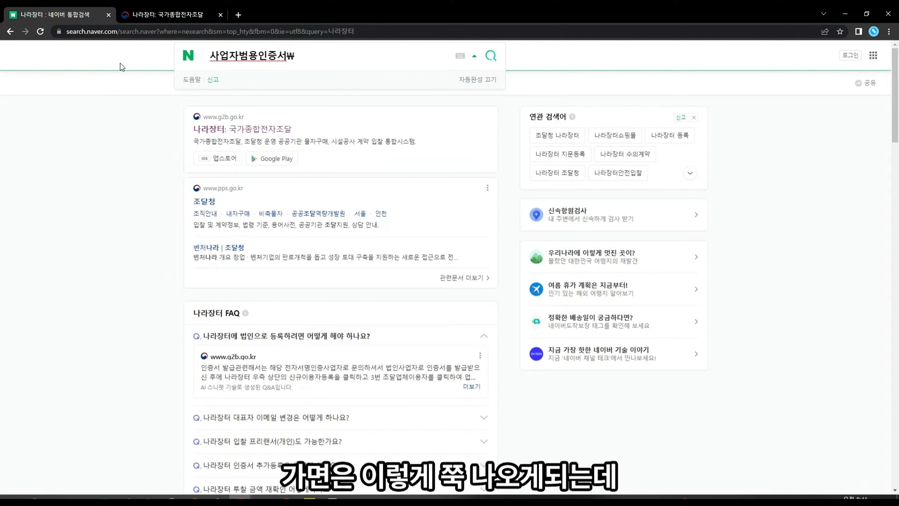
{"action": "key", "text": "BackSpace"}
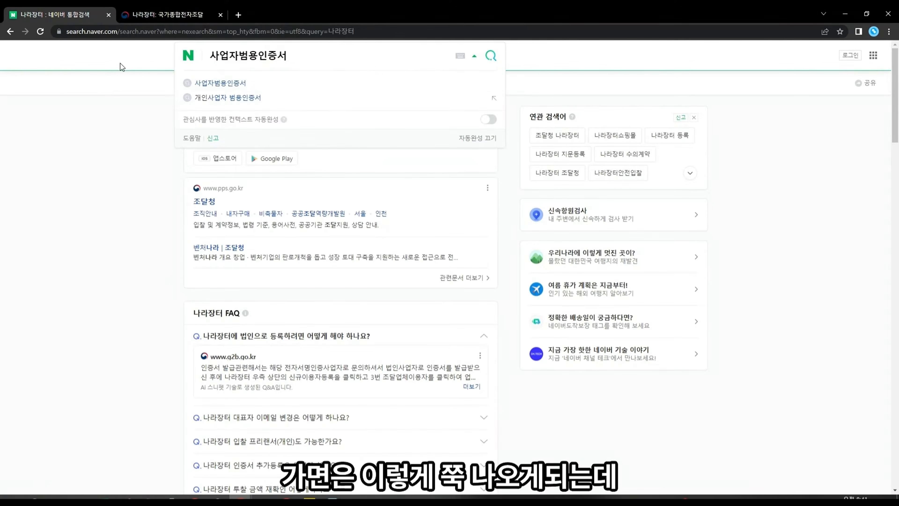
{"action": "key", "text": "Return"}
{"action": "scroll", "coordinate": [285, 190], "scroll_direction": "down", "scroll_amount": 5}
{"action": "scroll", "coordinate": [285, 190], "scroll_direction": "up", "scroll_amount": 5}
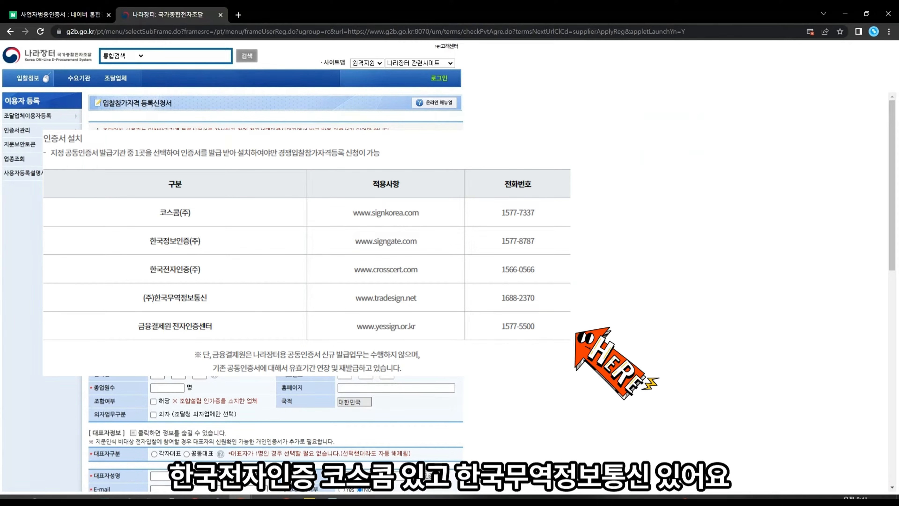
{"action": "left_click", "coordinate": [58, 15]}
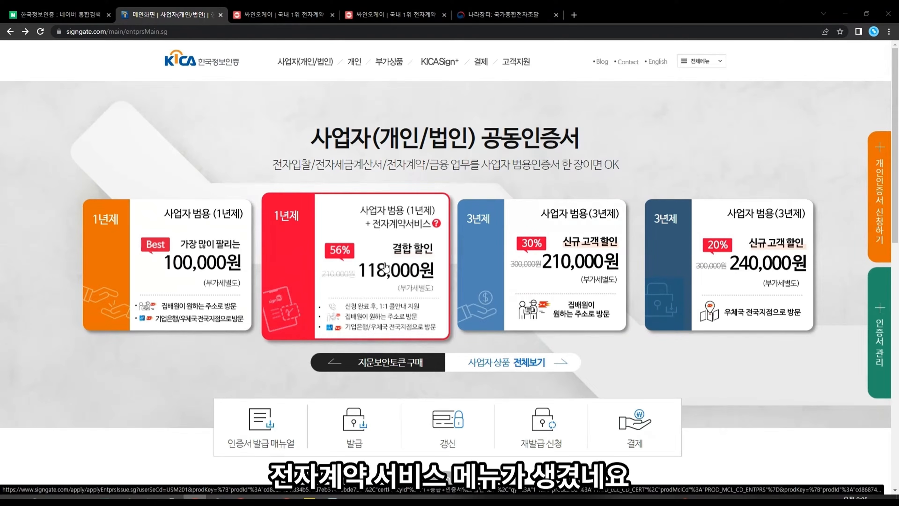
{"action": "left_click", "coordinate": [399, 237]}
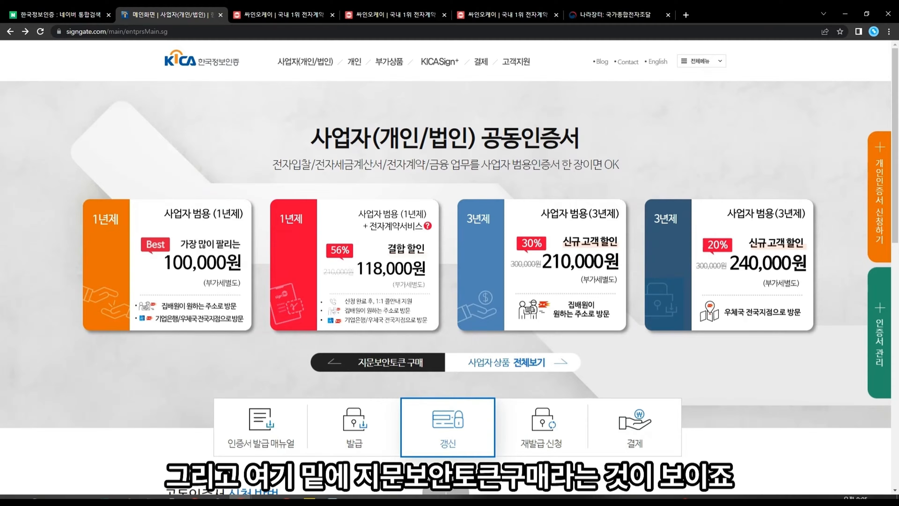
{"action": "left_click", "coordinate": [375, 365]}
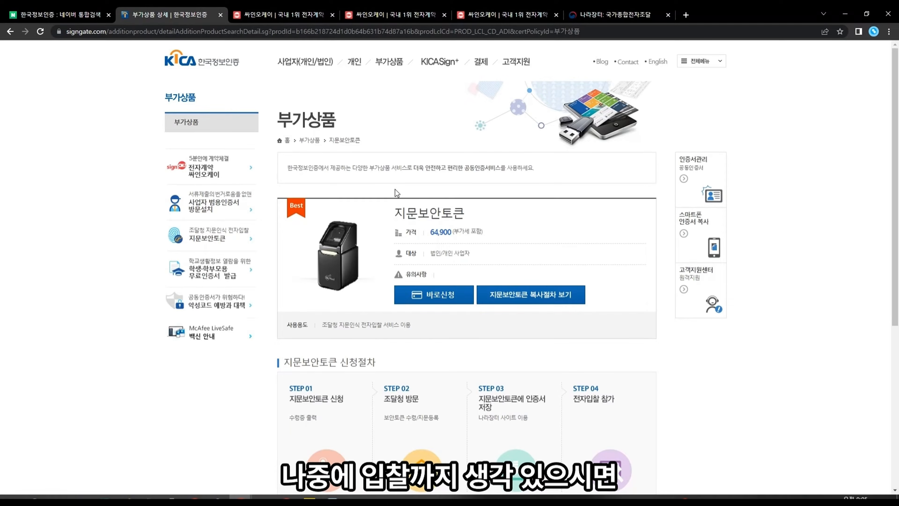
{"action": "scroll", "coordinate": [409, 217], "scroll_direction": "down", "scroll_amount": 3}
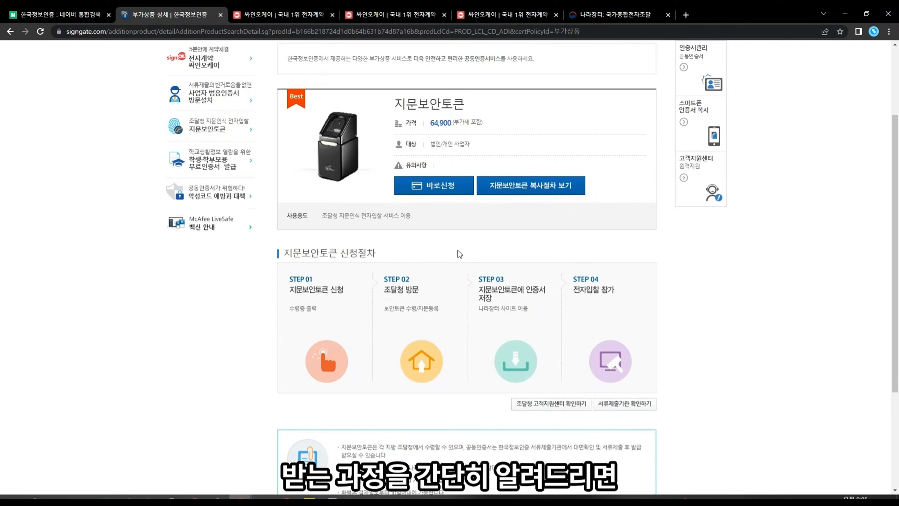
{"action": "scroll", "coordinate": [458, 250], "scroll_direction": "up", "scroll_amount": 3}
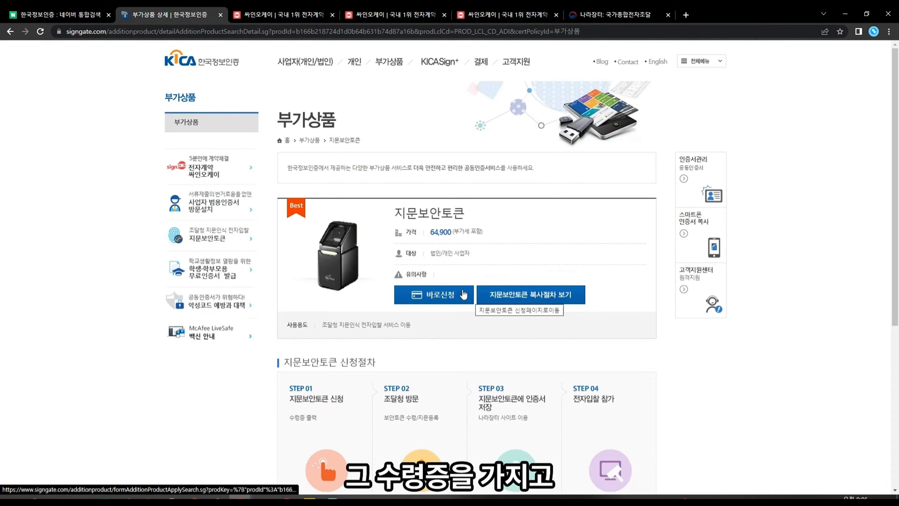
{"action": "scroll", "coordinate": [460, 287], "scroll_direction": "down", "scroll_amount": 3}
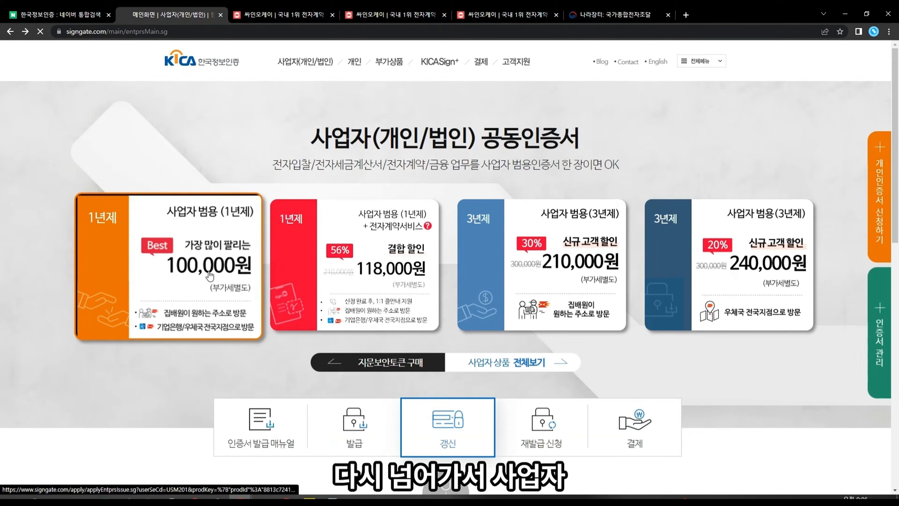
Step: Open the 1-year business certificate application and agree to all its terms
{"action": "left_click", "coordinate": [210, 275]}
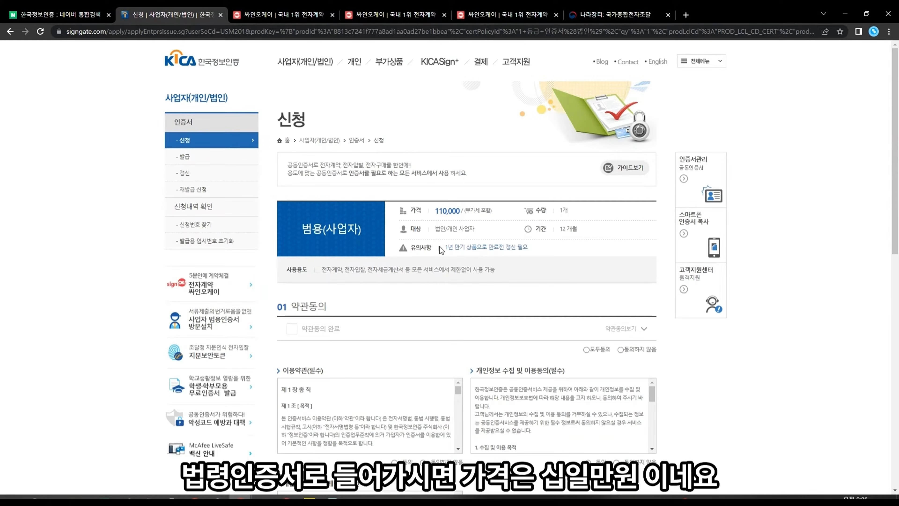
{"action": "left_click", "coordinate": [10, 31]}
{"action": "left_click", "coordinate": [177, 278]}
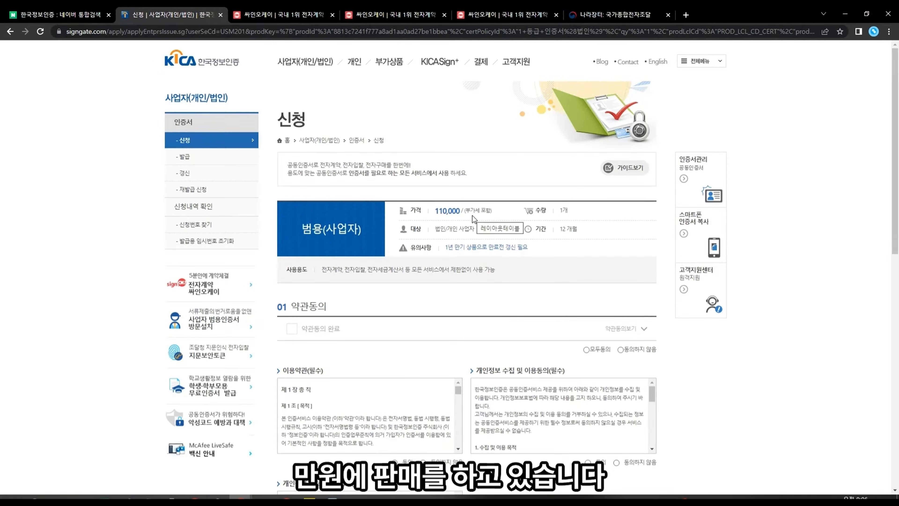
{"action": "left_click", "coordinate": [586, 349]}
{"action": "scroll", "coordinate": [691, 344], "scroll_direction": "down", "scroll_amount": 5}
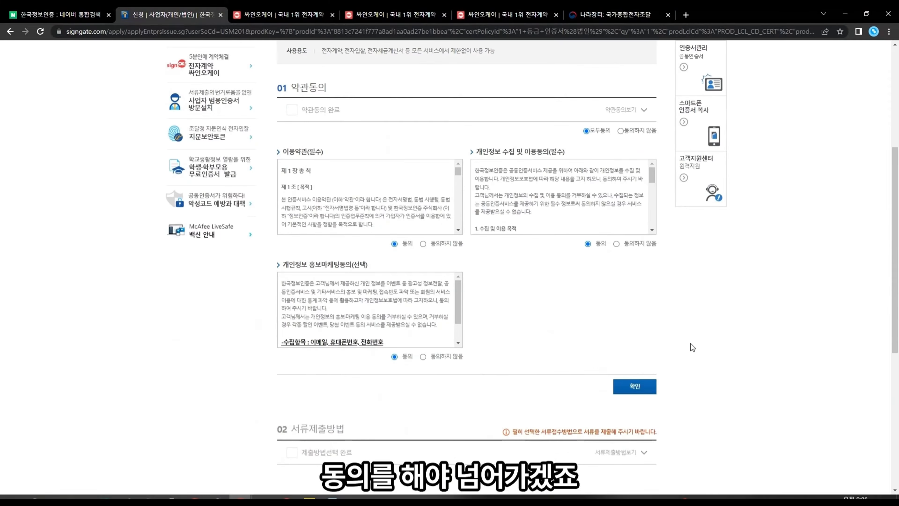
{"action": "left_click", "coordinate": [641, 388]}
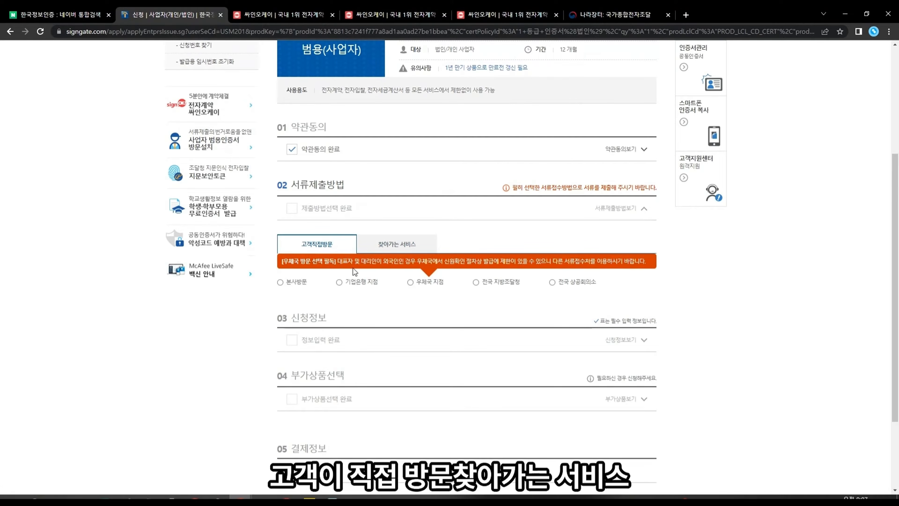
Step: Choose 우체국 등기 (registered mail) as the document submission method
{"action": "left_click", "coordinate": [382, 246]}
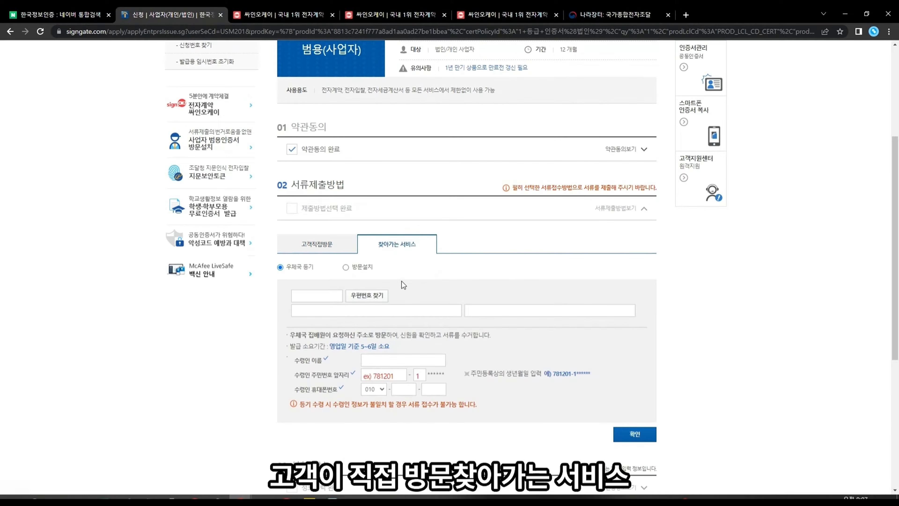
{"action": "left_click", "coordinate": [384, 296]}
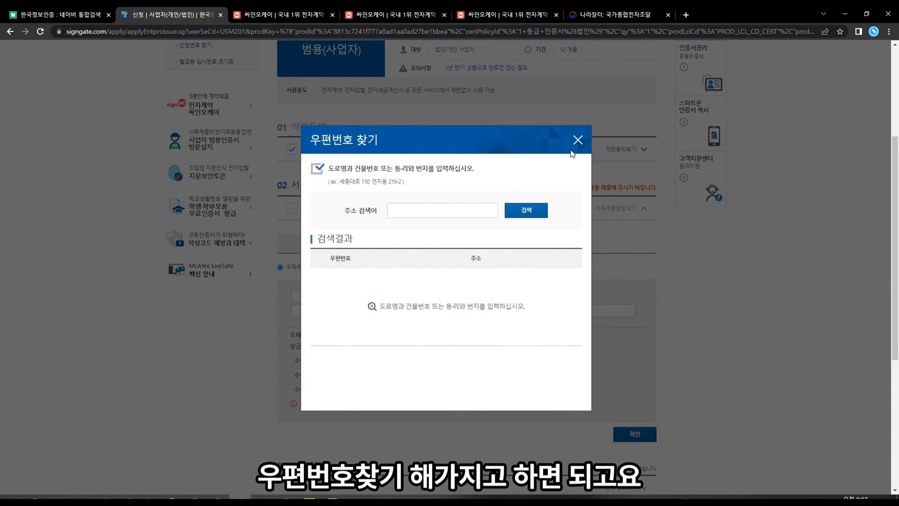
{"action": "left_click", "coordinate": [578, 140]}
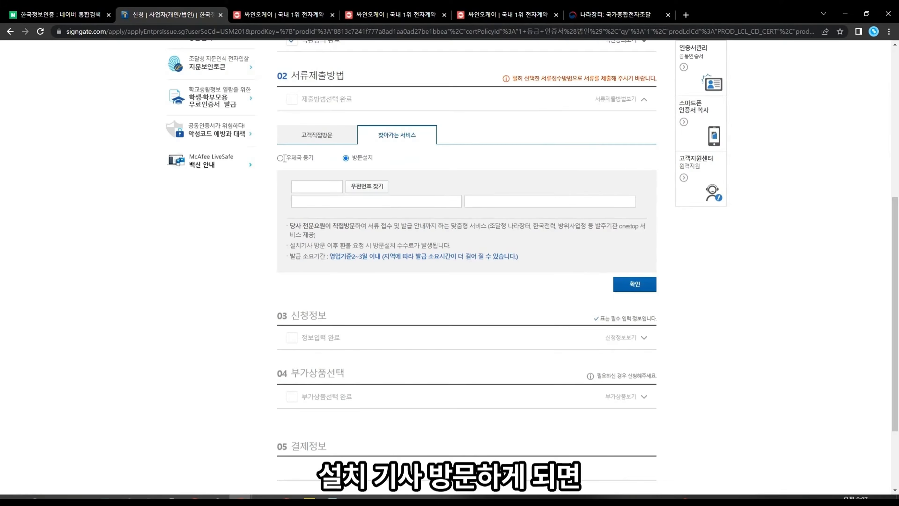
{"action": "left_click", "coordinate": [293, 159]}
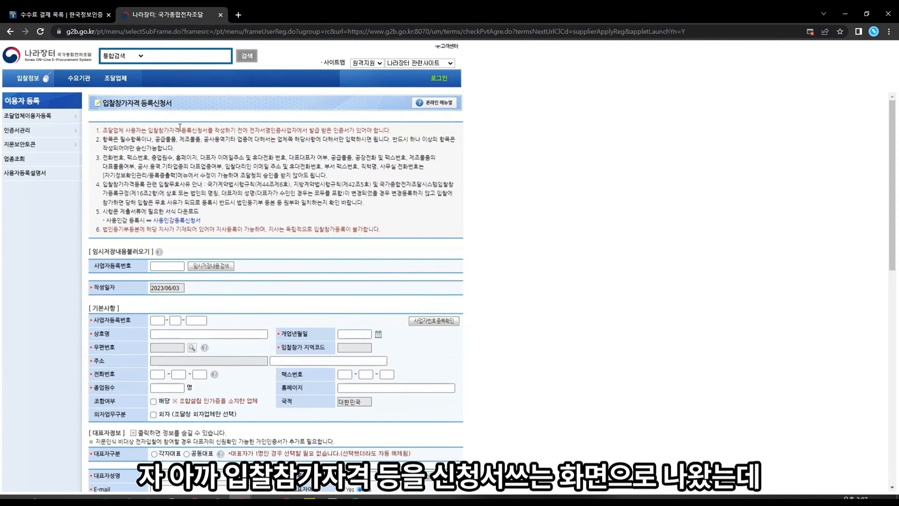
Step: In a new tab, search Naver for 나라장터 and open the official 국가종합전자조달 site
{"action": "left_click", "coordinate": [238, 15]}
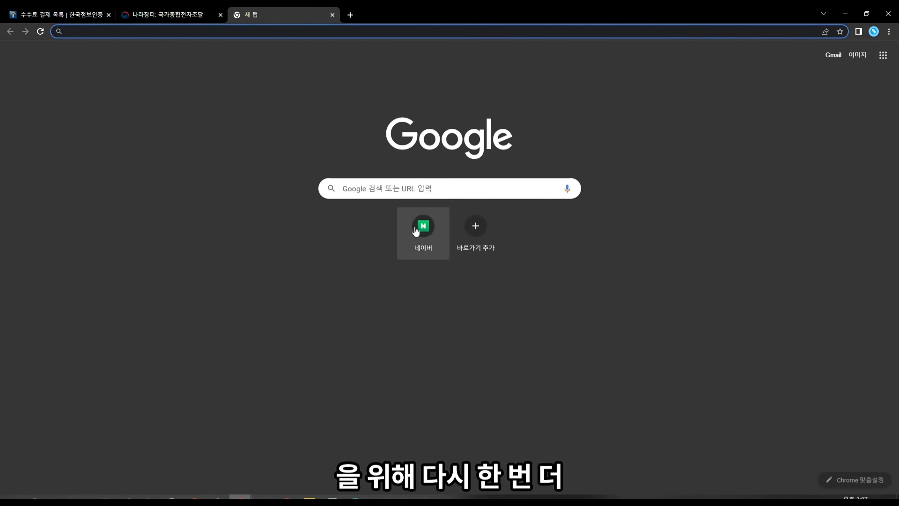
{"action": "left_click", "coordinate": [416, 231]}
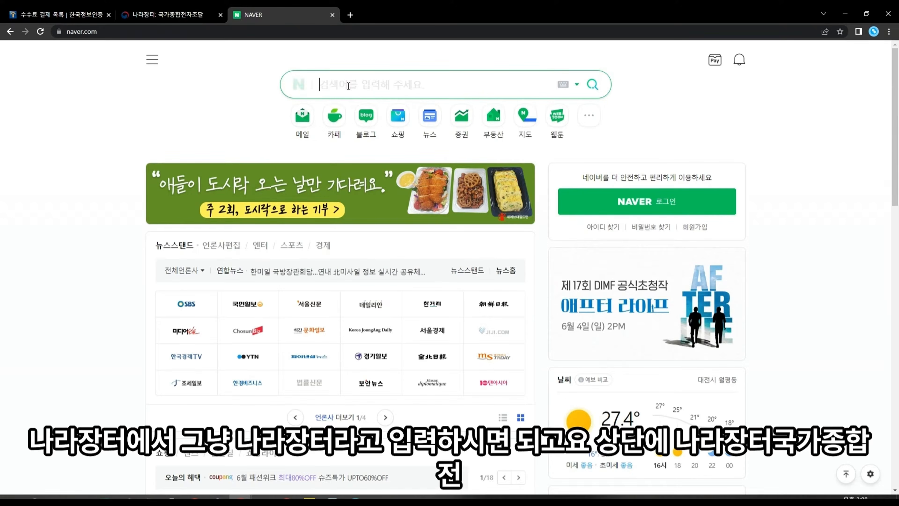
{"action": "type", "text": "나라장터"}
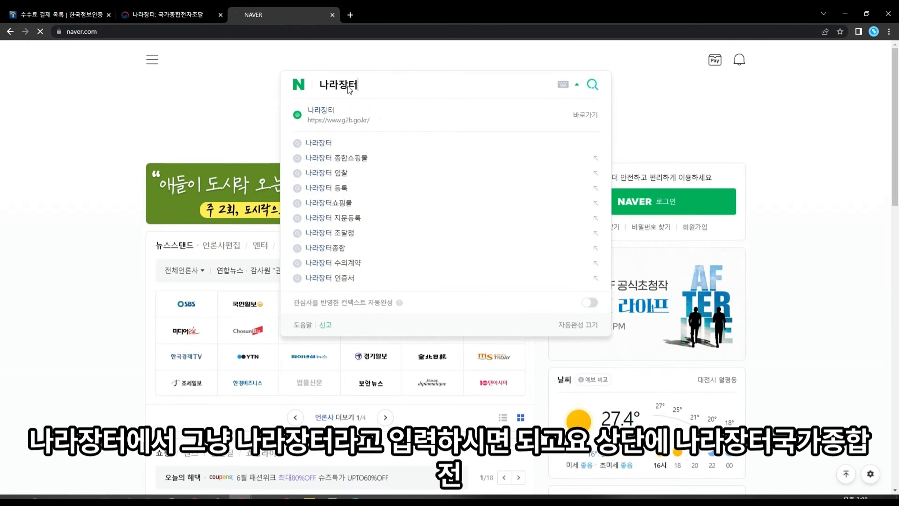
{"action": "key", "text": "Return"}
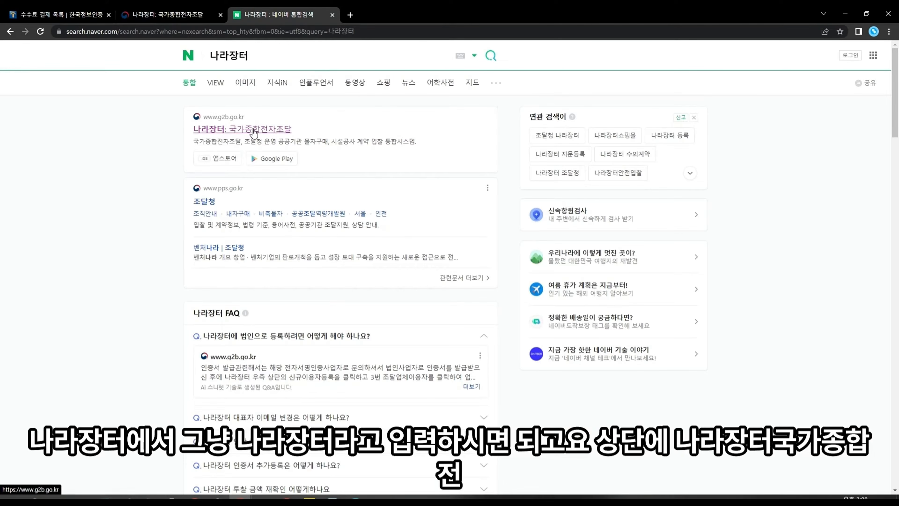
{"action": "left_click", "coordinate": [248, 130]}
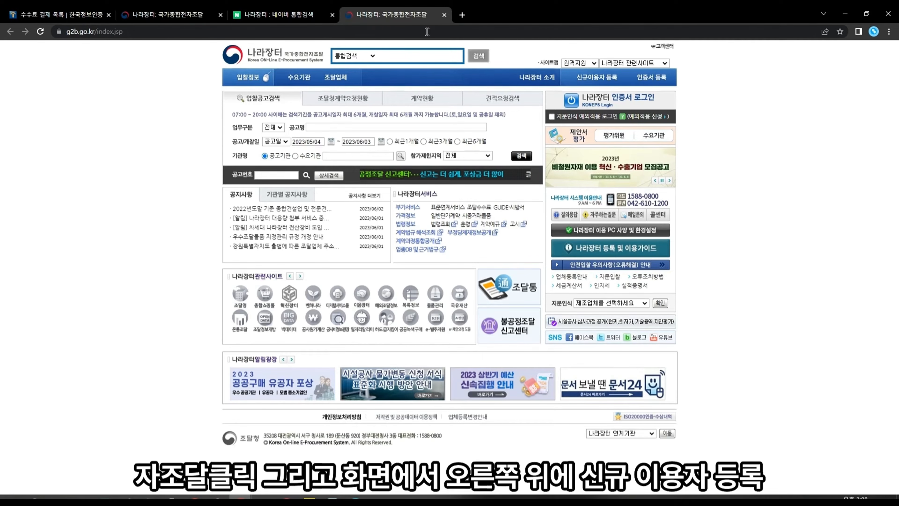
Step: Begin 신규이용자 등록 as a ③ 조달업체 이용자 (procurement company)
{"action": "left_click", "coordinate": [597, 78]}
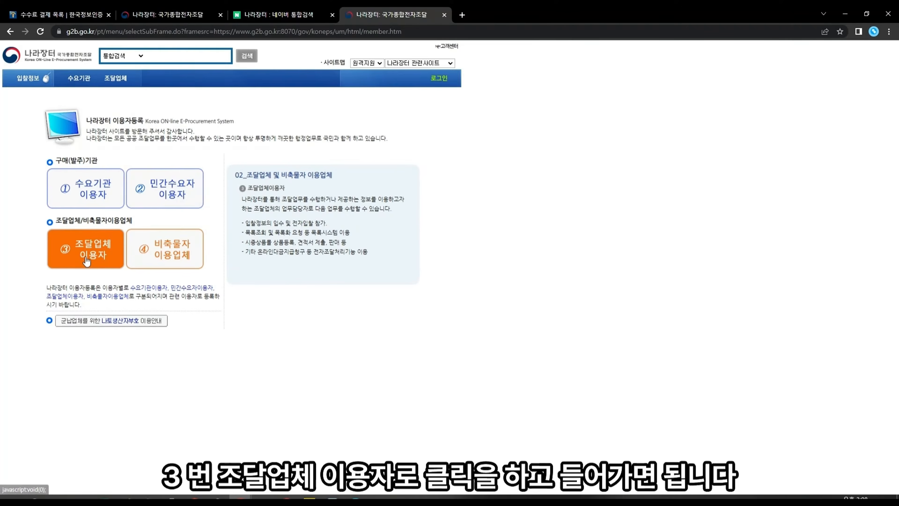
{"action": "left_click", "coordinate": [100, 252]}
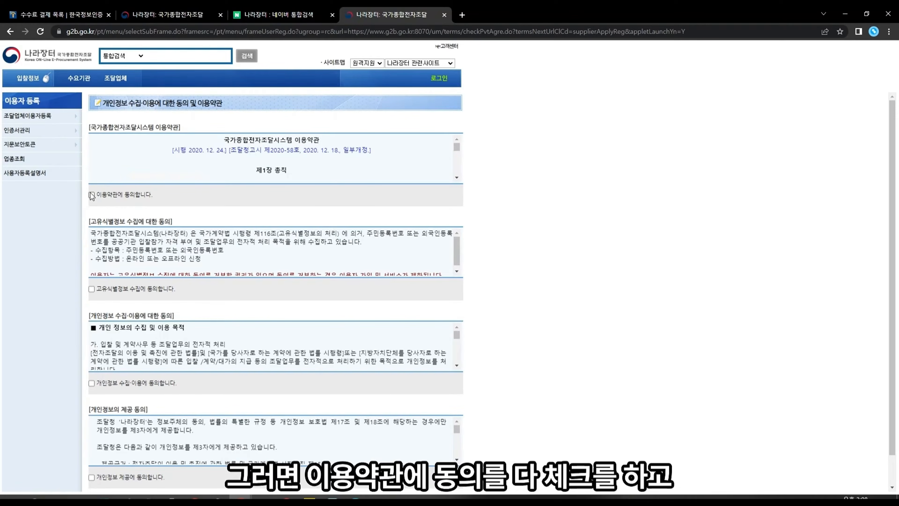
Step: Agree to the consent items, continue to 입찰참가자격 등록신청서, and select the business number box
{"action": "left_click", "coordinate": [92, 195]}
{"action": "scroll", "coordinate": [108, 307], "scroll_direction": "down", "scroll_amount": 1}
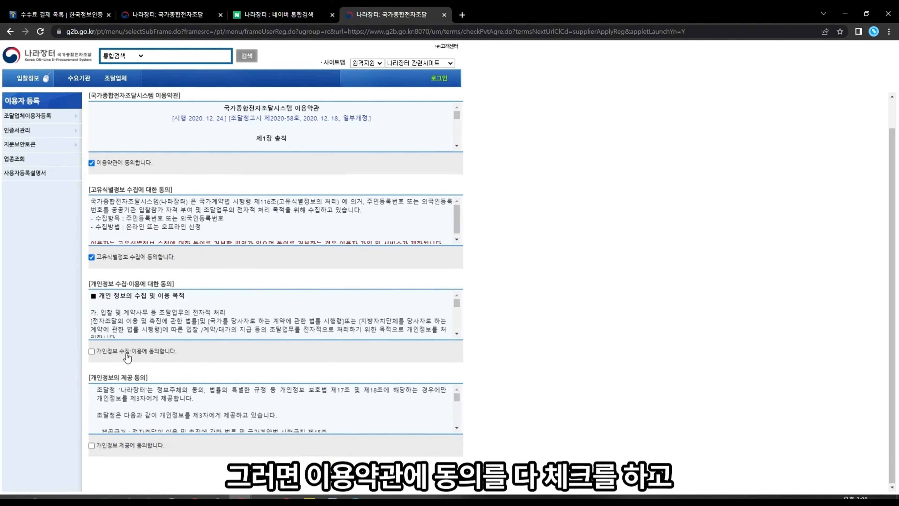
{"action": "left_click", "coordinate": [122, 351]}
{"action": "left_click", "coordinate": [123, 445]}
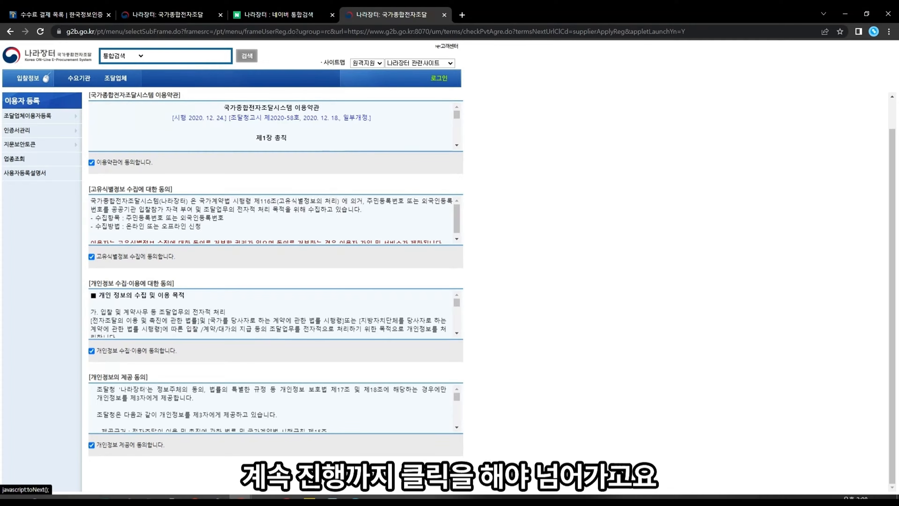
{"action": "left_click", "coordinate": [267, 474]}
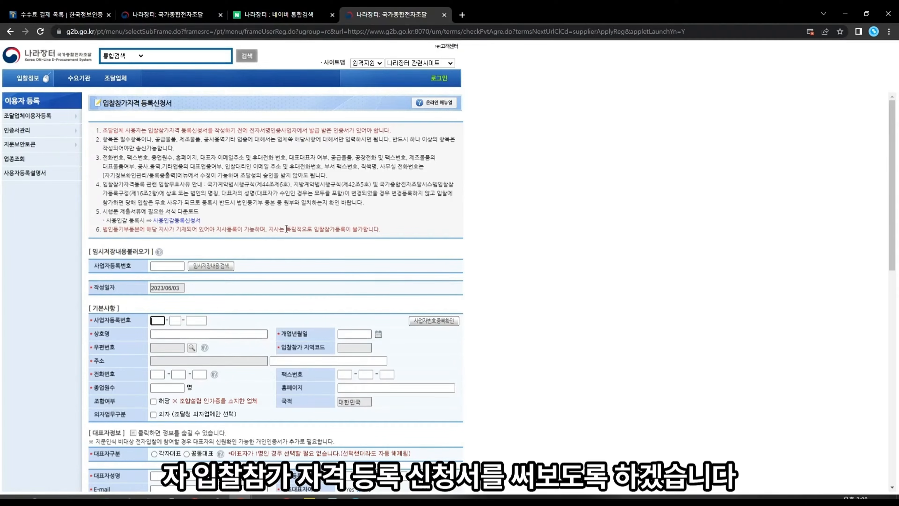
{"action": "scroll", "coordinate": [281, 217], "scroll_direction": "down", "scroll_amount": 3}
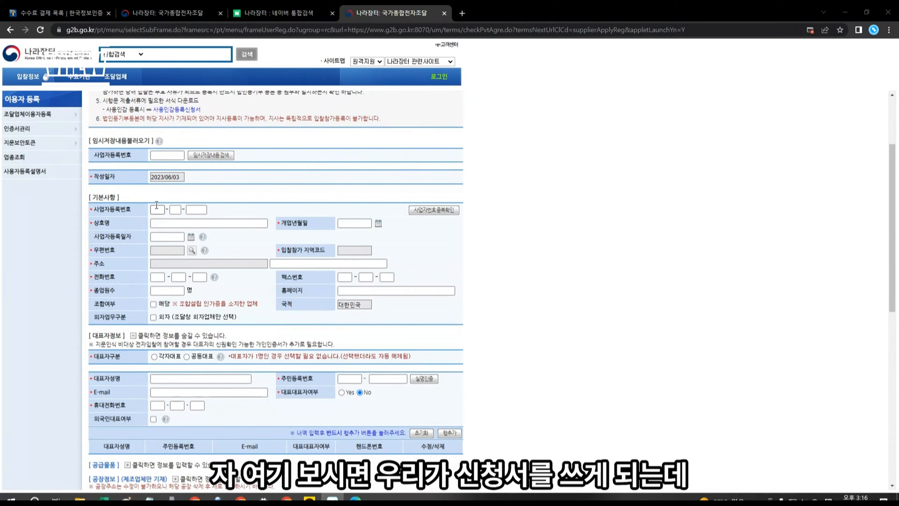
{"action": "left_click", "coordinate": [196, 209]}
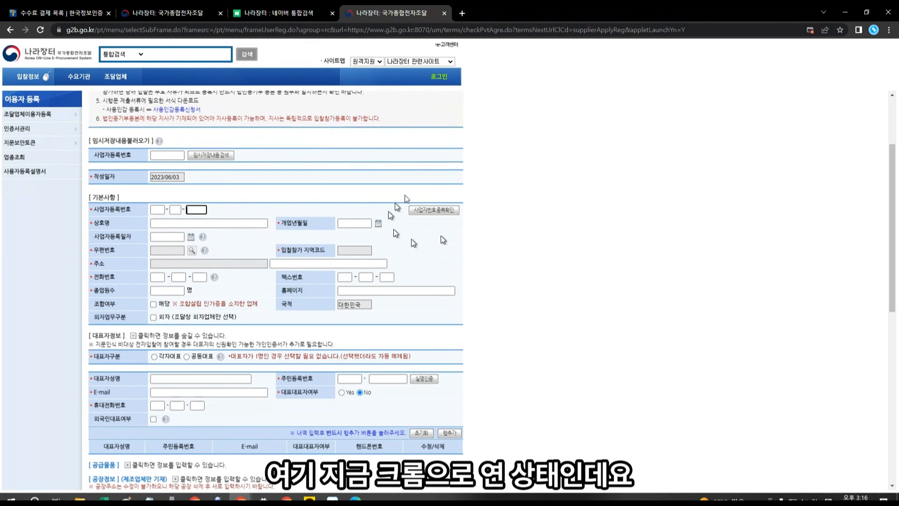
Step: Set pop-ups and redirects from g2b.go.kr to 항상 허용 (always allow)
{"action": "left_click", "coordinate": [808, 31]}
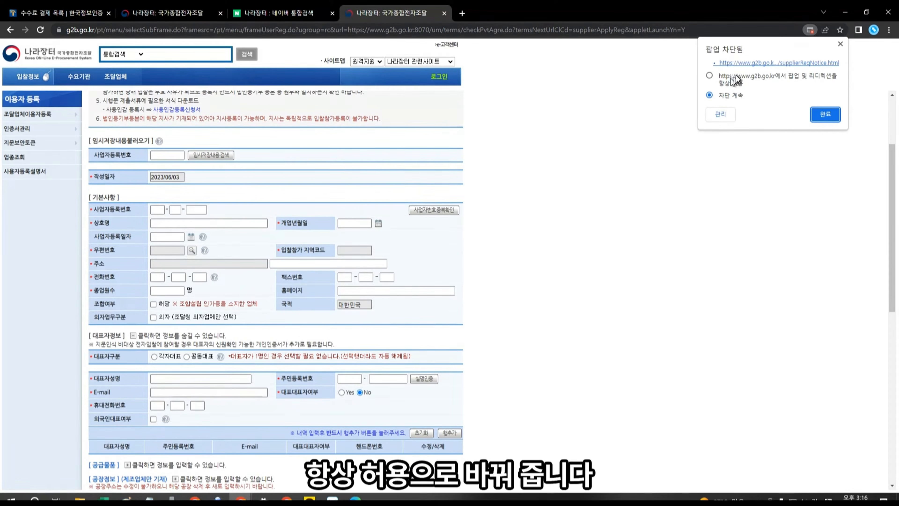
{"action": "left_click", "coordinate": [711, 76]}
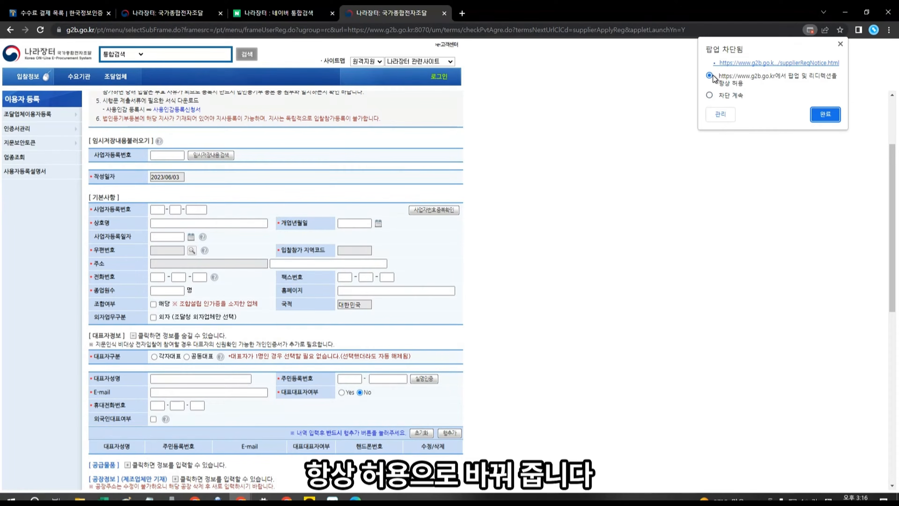
{"action": "left_click", "coordinate": [826, 114]}
{"action": "scroll", "coordinate": [496, 230], "scroll_direction": "down", "scroll_amount": 10}
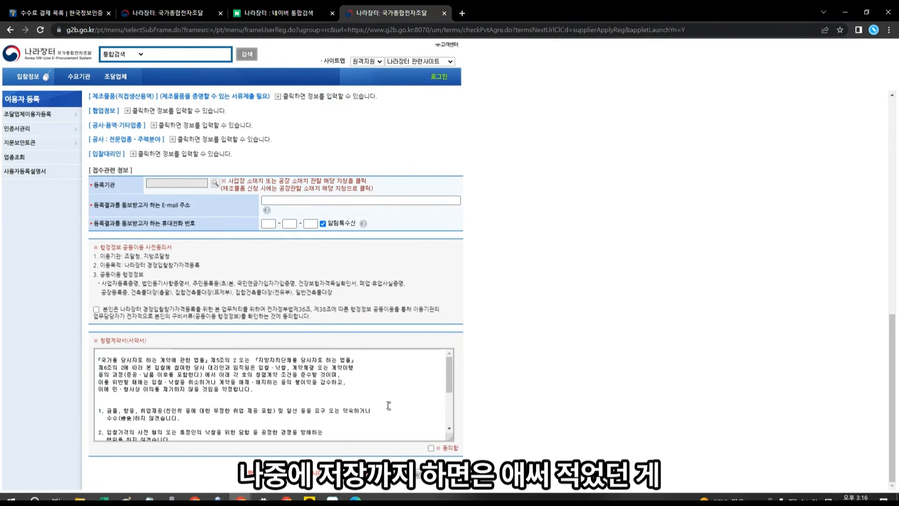
{"action": "scroll", "coordinate": [514, 335], "scroll_direction": "up", "scroll_amount": 8}
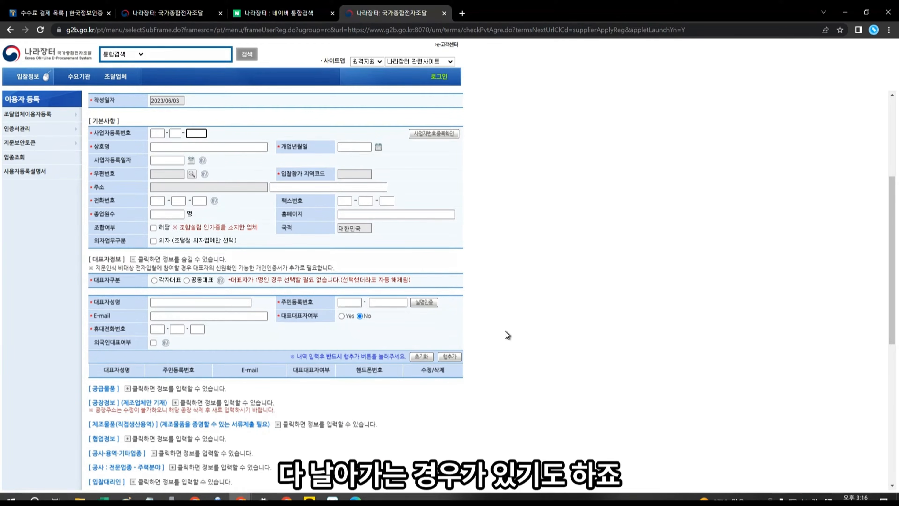
{"action": "scroll", "coordinate": [508, 335], "scroll_direction": "up", "scroll_amount": 5}
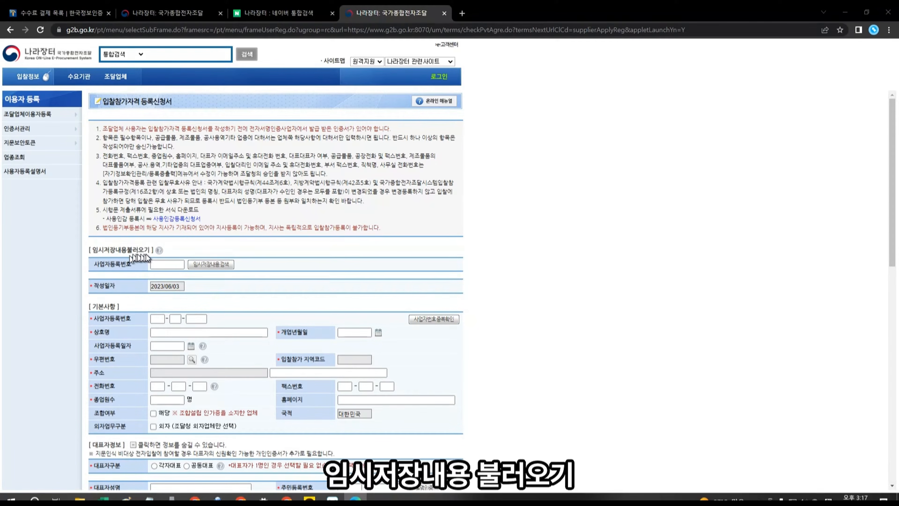
{"action": "left_click", "coordinate": [163, 264]}
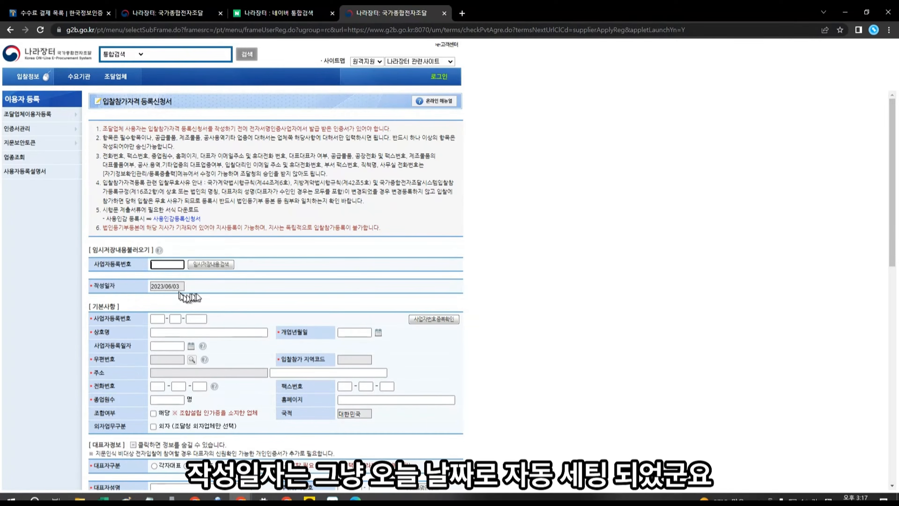
{"action": "left_click", "coordinate": [159, 319]}
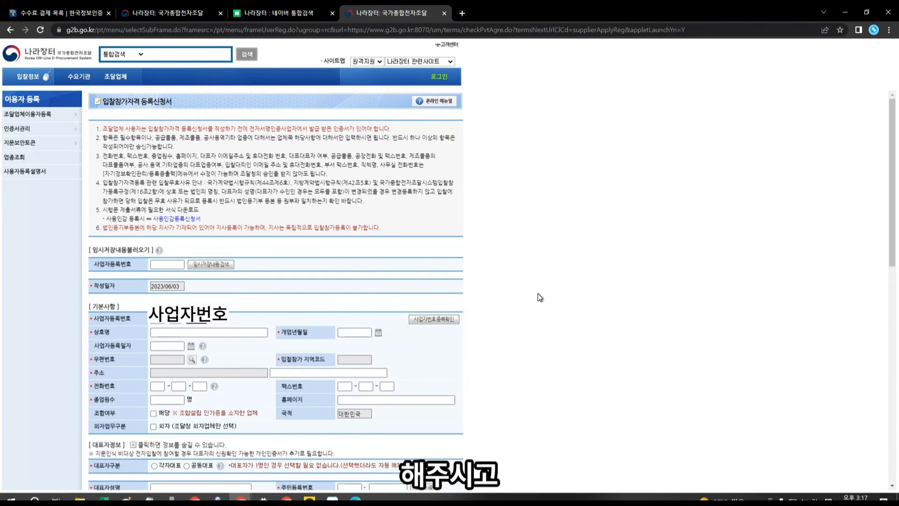
Step: Run 사업자번호중복확인 on the entered business number and check it is registrable
{"action": "left_click", "coordinate": [434, 319]}
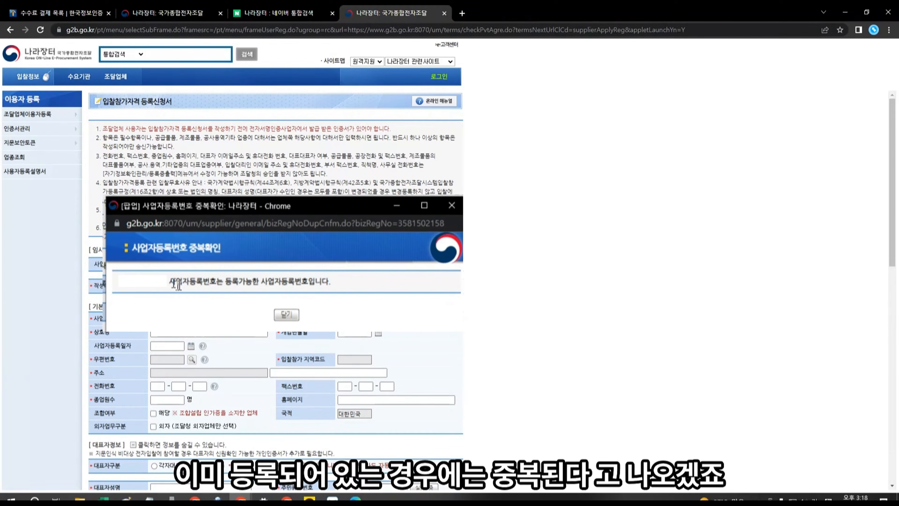
{"action": "scroll", "coordinate": [241, 187], "scroll_direction": "down", "scroll_amount": 3}
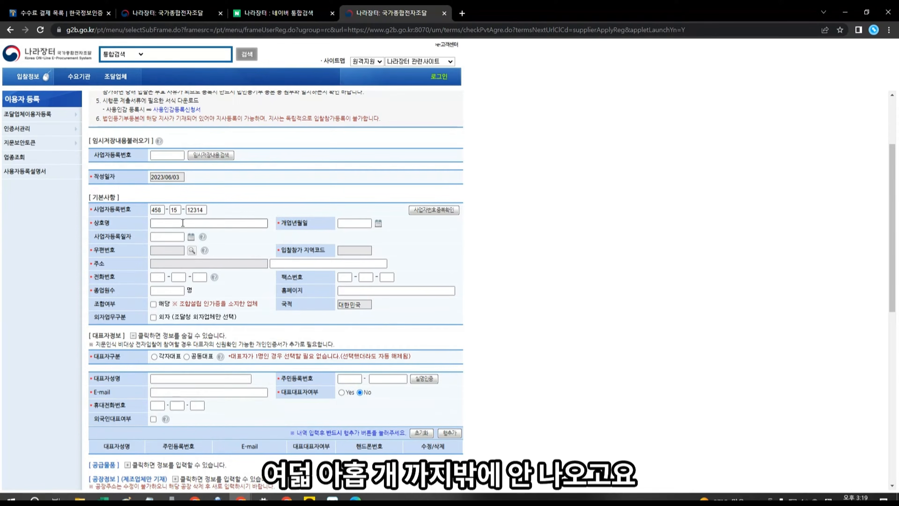
Step: Replace the business number's middle code with the corporate code 81
{"action": "left_click_drag", "start_coordinate": [180, 210], "coordinate": [154, 207]}
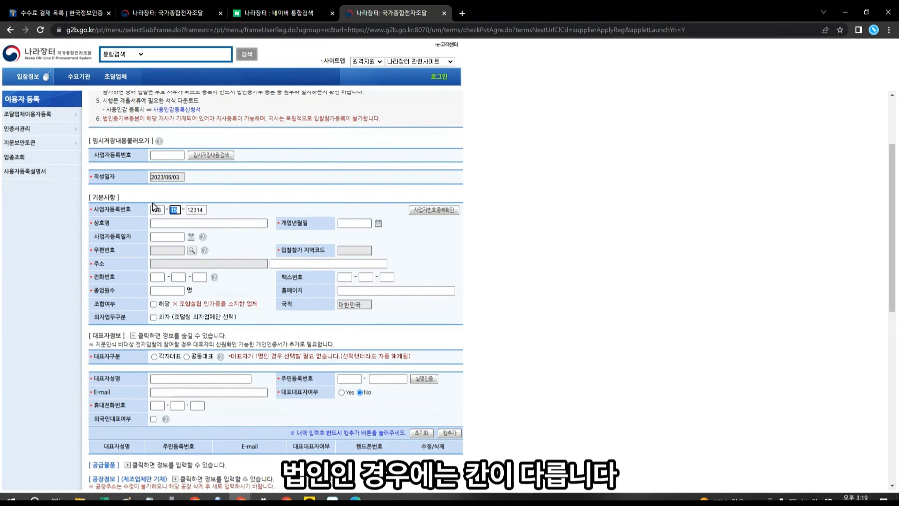
{"action": "type", "text": "81"}
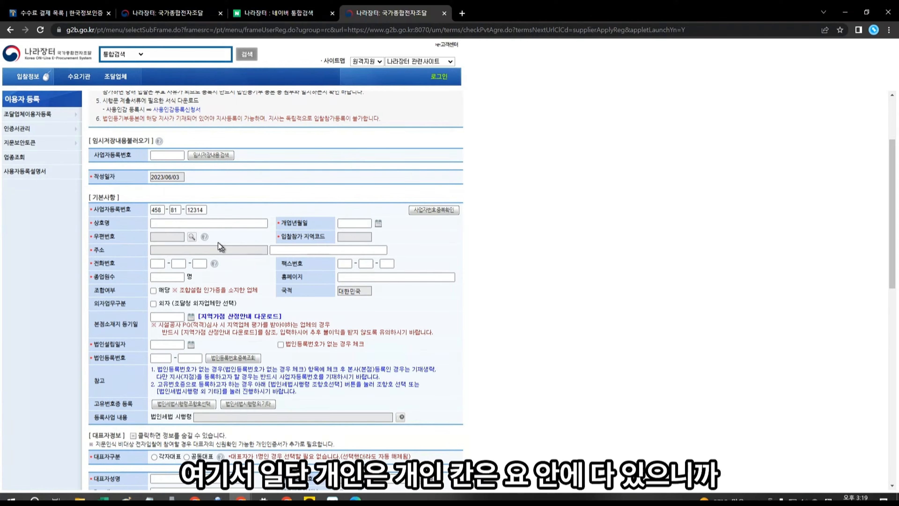
{"action": "left_click", "coordinate": [250, 223]}
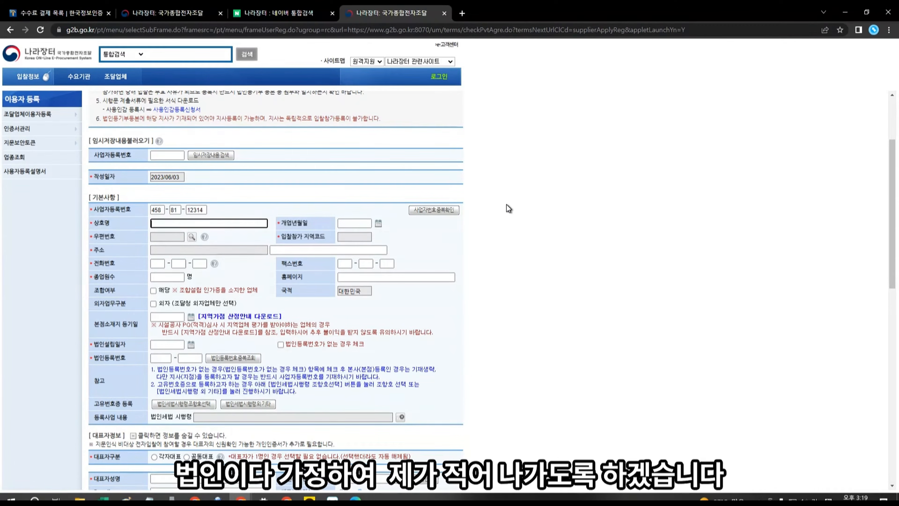
Step: Enter 군주tv as the company name and set the opening date to 2023/06/03
{"action": "type", "text": "ㄱ"}
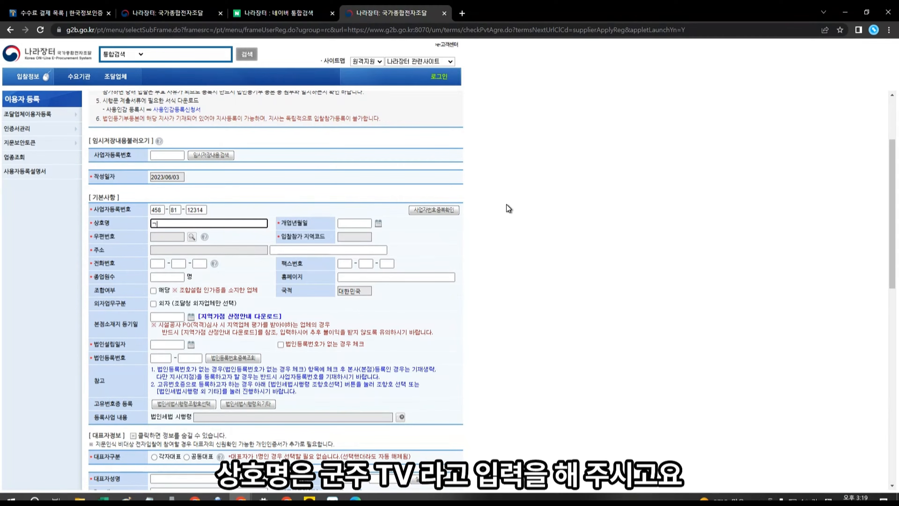
{"action": "type", "text": "ㅜㄴㅈㅜ"}
{"action": "key", "text": "BackSpace"}
{"action": "key", "text": "BackSpace"}
{"action": "key", "text": "BackSpace"}
{"action": "type", "text": "구"}
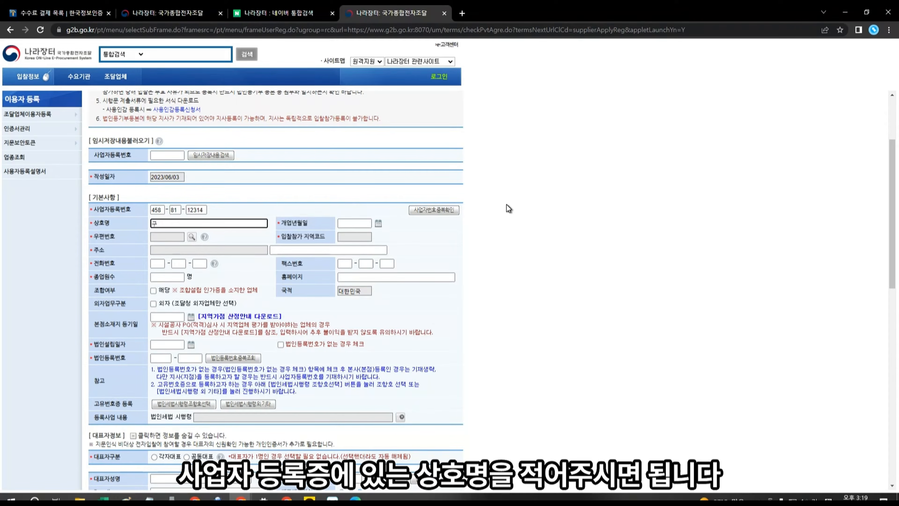
{"action": "type", "text": "ㅜㄴㅈㅜ"}
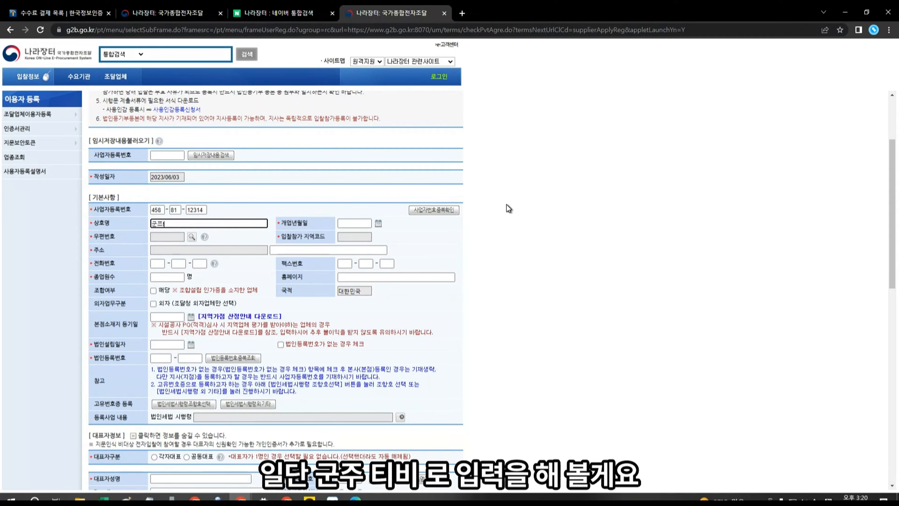
{"action": "type", "text": "tv"}
{"action": "key", "text": "Tab"}
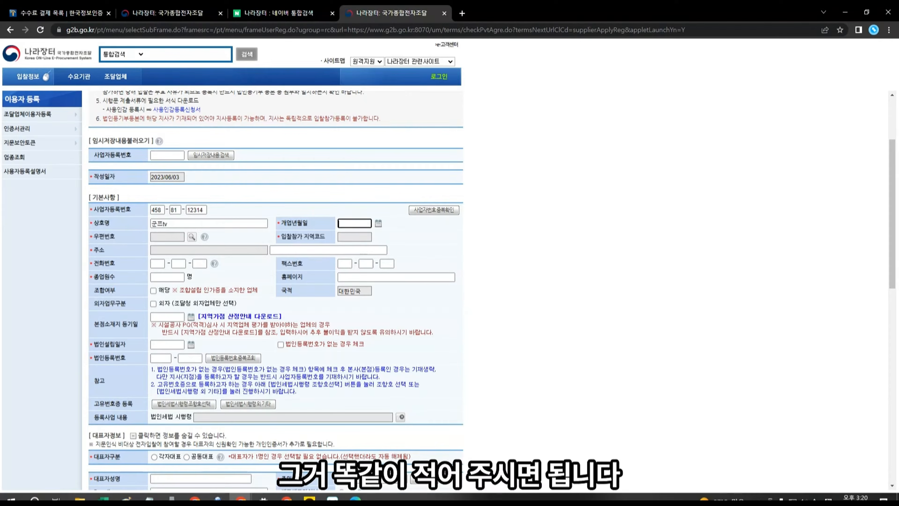
{"action": "left_click", "coordinate": [378, 224]}
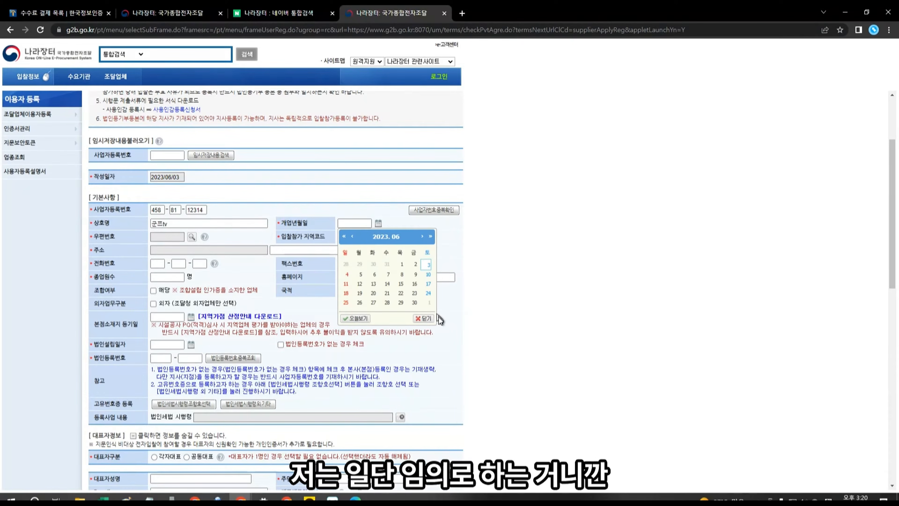
{"action": "left_click", "coordinate": [428, 264]}
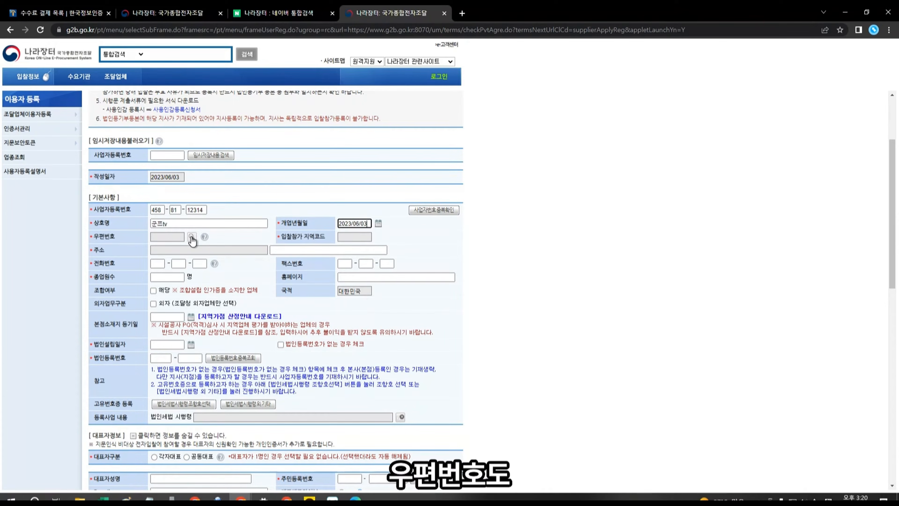
Step: In the postal code search, choose the province and clear the mistaken 군쯔사무실 search text
{"action": "left_click", "coordinate": [191, 236]}
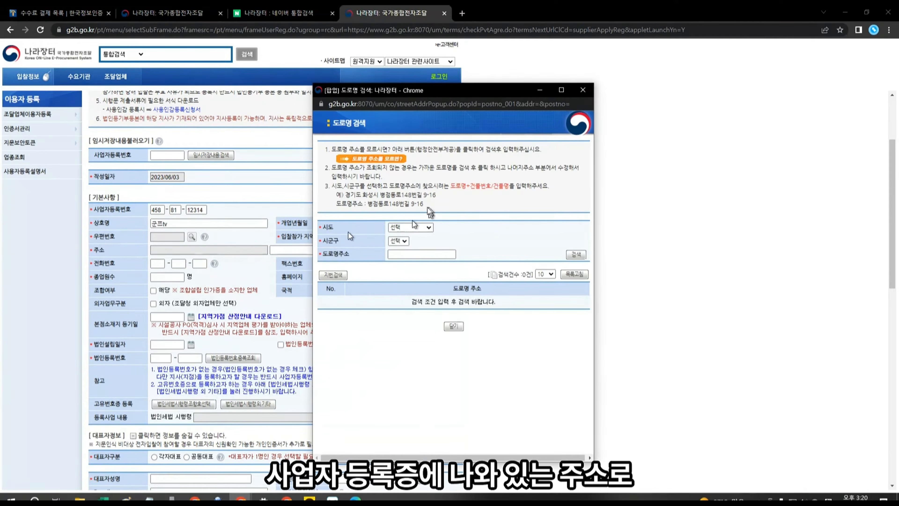
{"action": "left_click", "coordinate": [416, 228]}
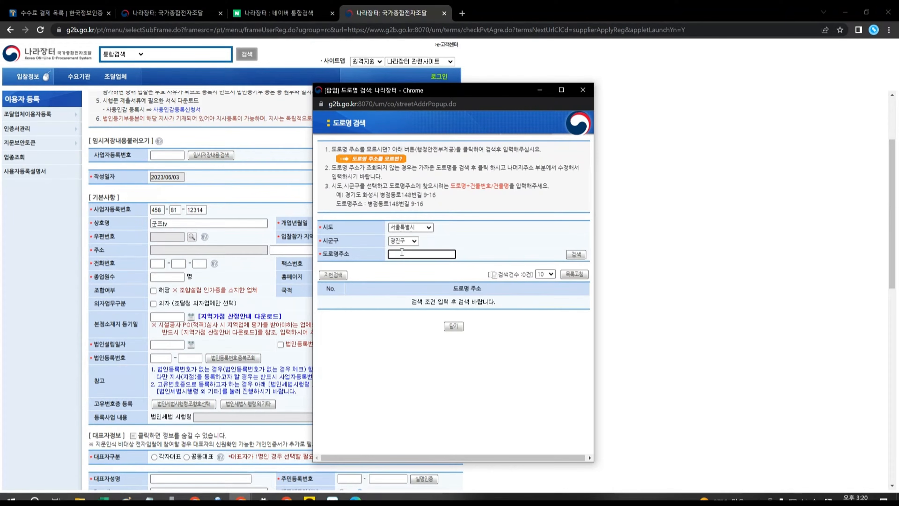
{"action": "type", "text": "ㄱ"}
{"action": "type", "text": "사무실"}
{"action": "key", "text": "Return"}
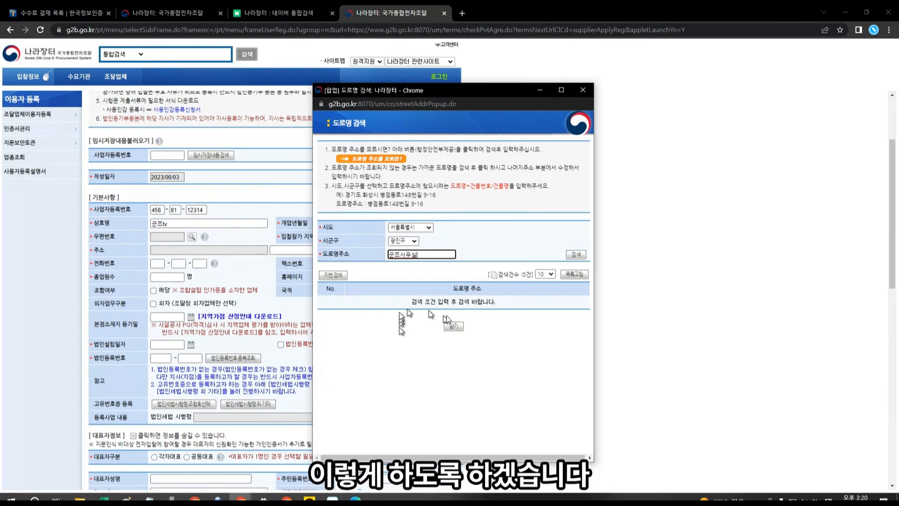
{"action": "left_click", "coordinate": [406, 241]}
{"action": "left_click", "coordinate": [393, 282]}
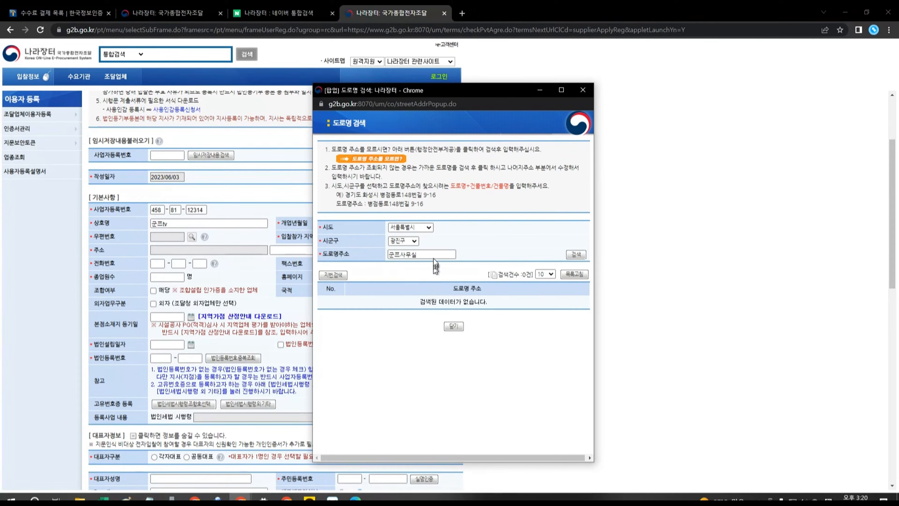
{"action": "left_click_drag", "start_coordinate": [436, 256], "coordinate": [298, 264]}
{"action": "key", "text": "BackSpace"}
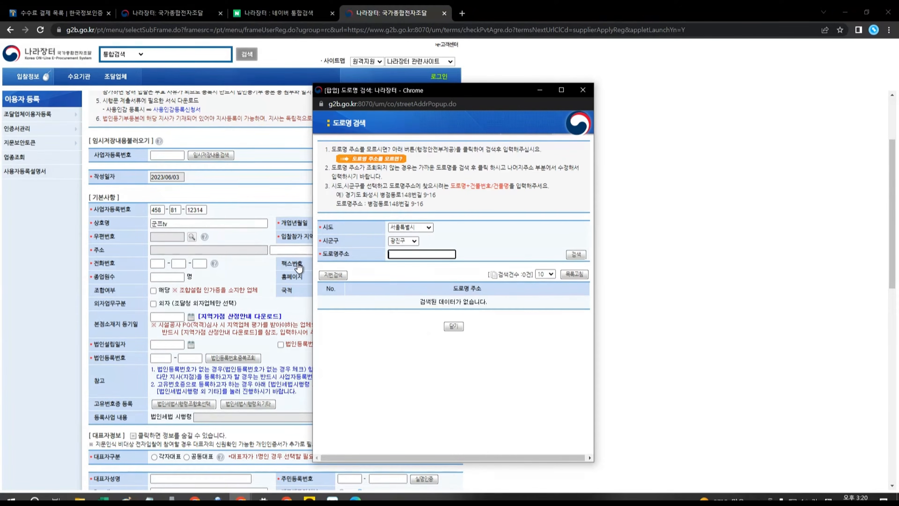
{"action": "left_click", "coordinate": [403, 241]}
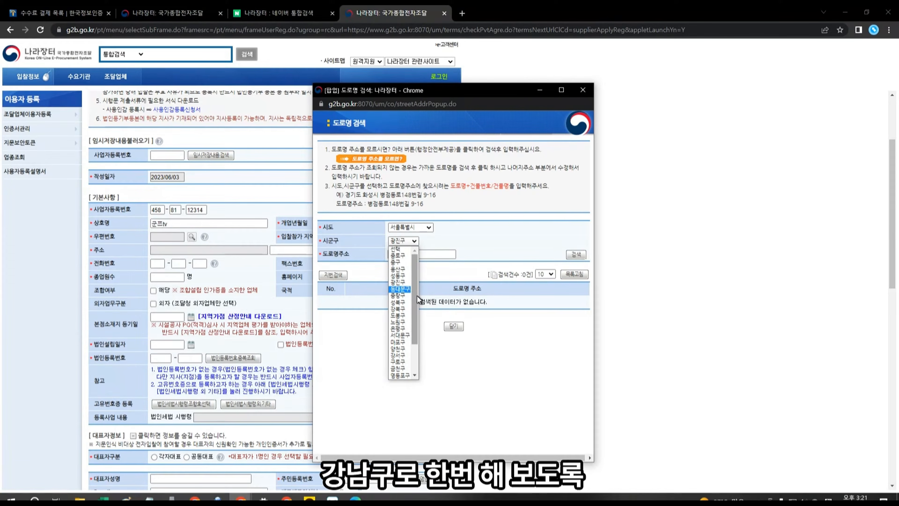
{"action": "scroll", "coordinate": [415, 295], "scroll_direction": "down", "scroll_amount": 1}
{"action": "scroll", "coordinate": [403, 308], "scroll_direction": "down", "scroll_amount": 1}
{"action": "left_click", "coordinate": [398, 362]}
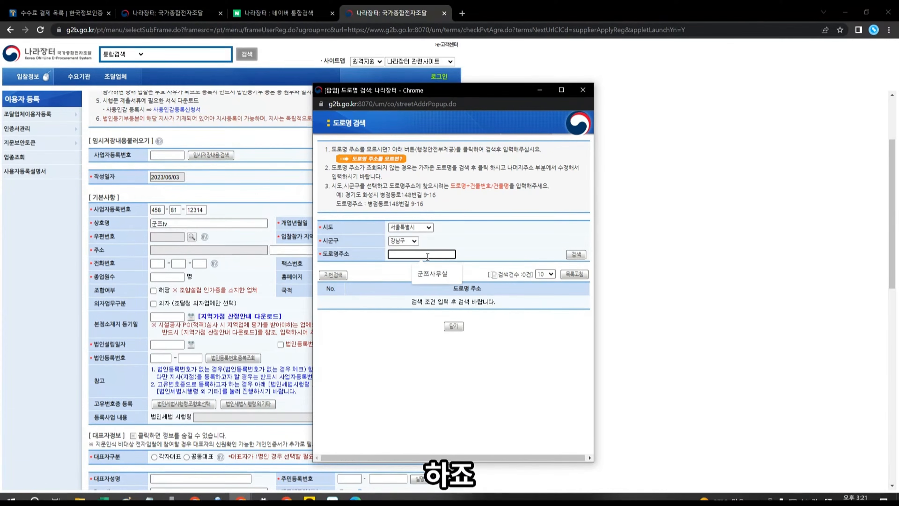
{"action": "left_click", "coordinate": [427, 255]}
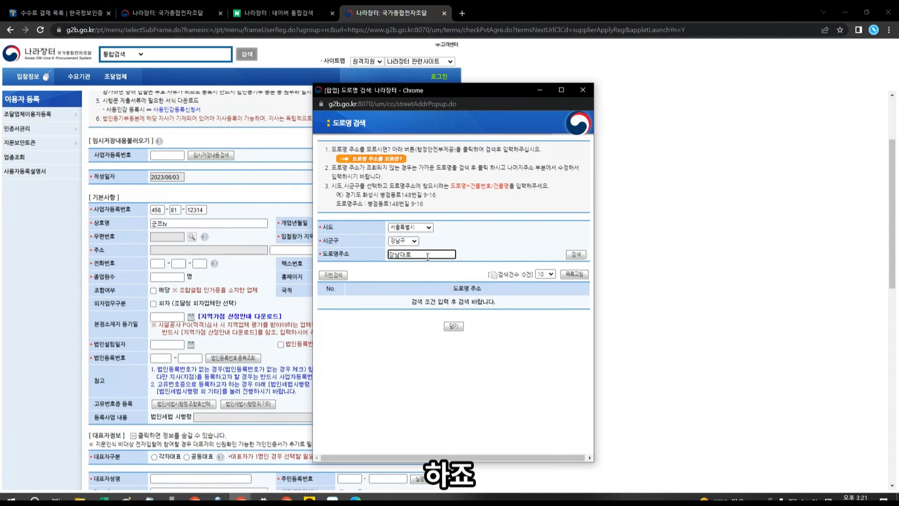
{"action": "key", "text": "Return"}
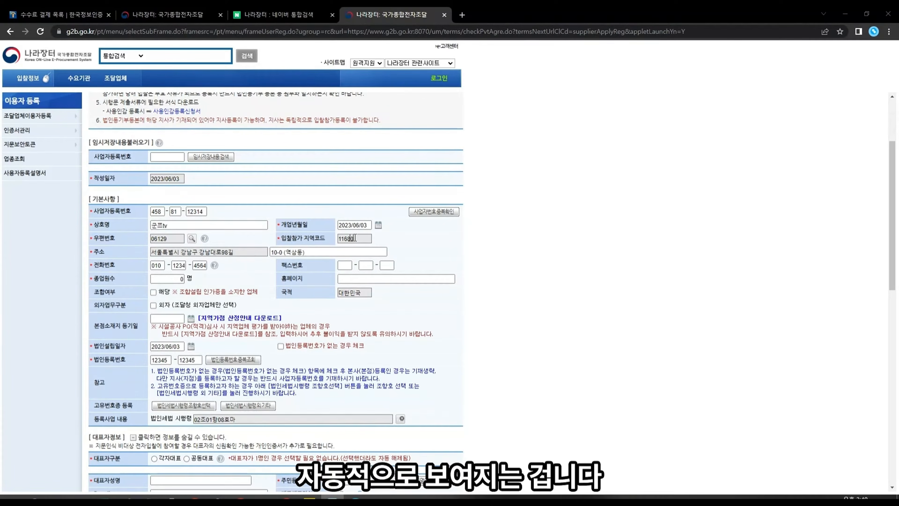
Step: Reopen the postal code address search popup and shift it further left
{"action": "left_click", "coordinate": [368, 238]}
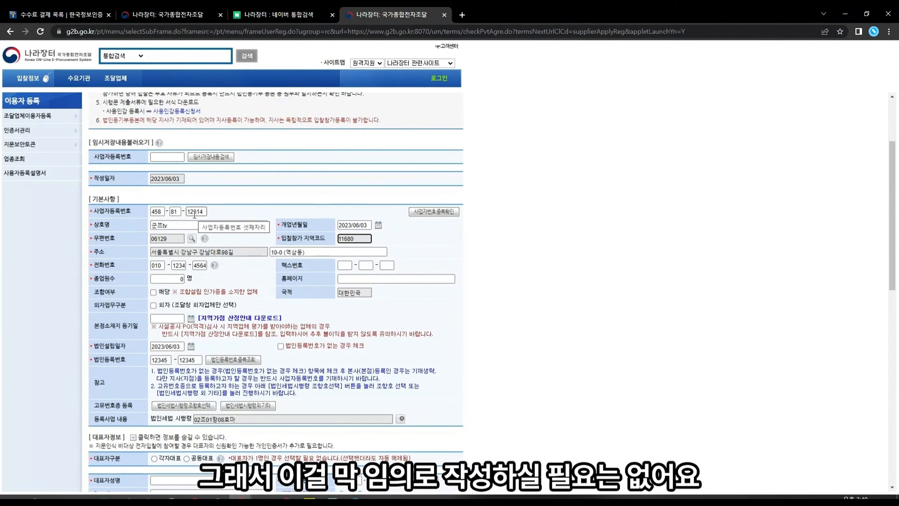
{"action": "left_click", "coordinate": [192, 240]}
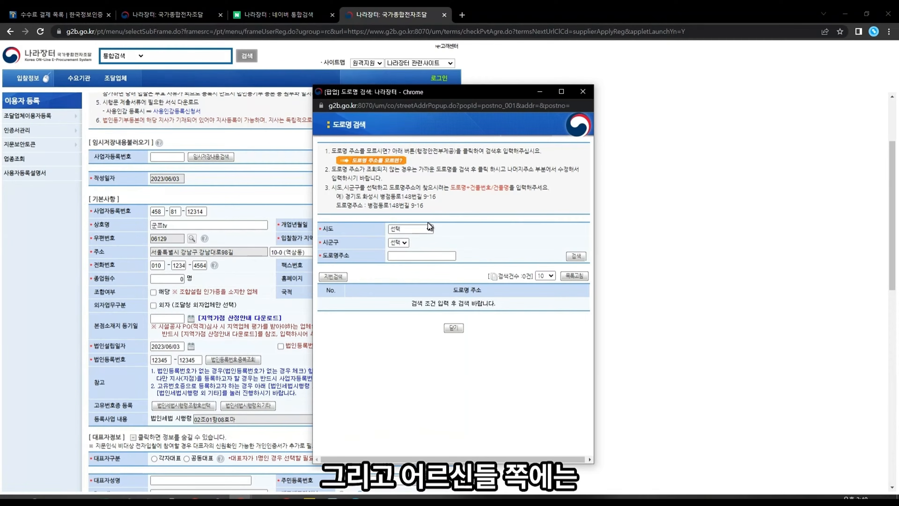
{"action": "left_click_drag", "start_coordinate": [382, 91], "coordinate": [326, 90]}
Step: Set the region to 서울특별시 and 강남구, ready for the road address
{"action": "left_click", "coordinate": [353, 226]}
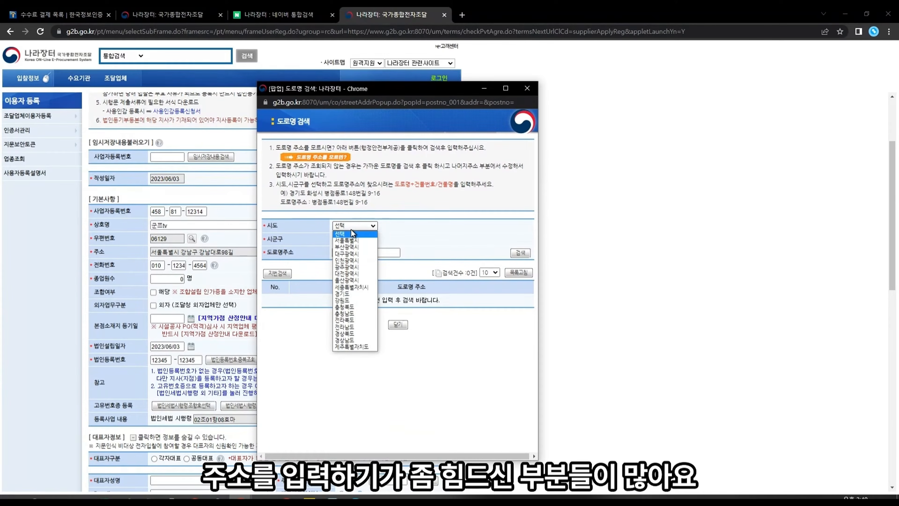
{"action": "left_click", "coordinate": [346, 240]}
{"action": "left_click", "coordinate": [356, 226]}
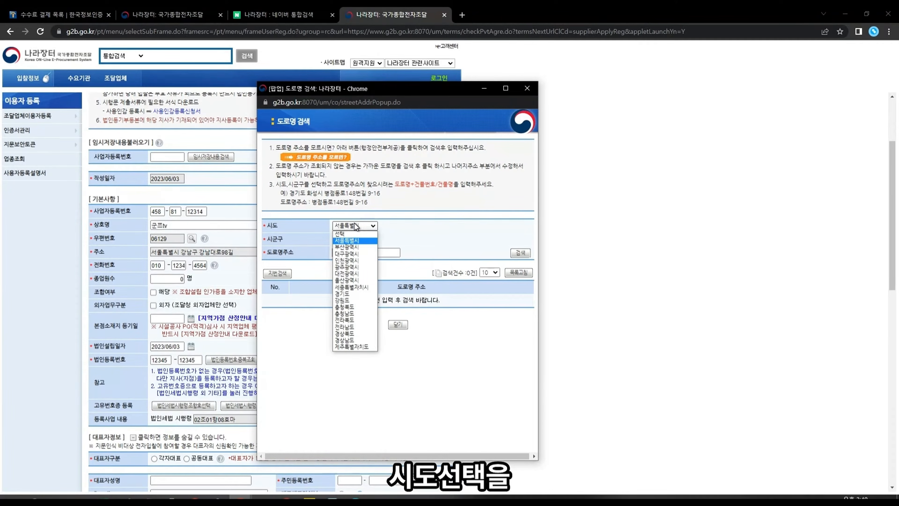
{"action": "left_click", "coordinate": [354, 247]}
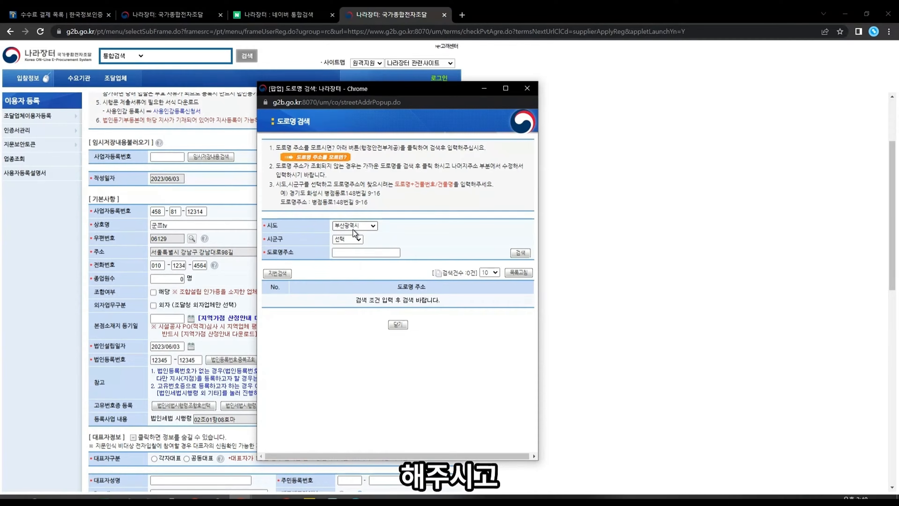
{"action": "left_click", "coordinate": [352, 229]}
{"action": "left_click", "coordinate": [346, 241]}
{"action": "left_click", "coordinate": [346, 241]}
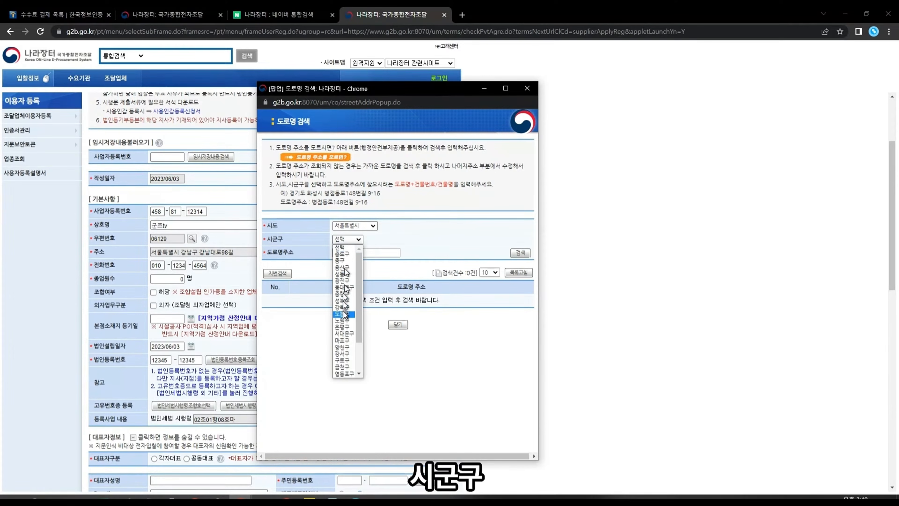
{"action": "scroll", "coordinate": [345, 311], "scroll_direction": "down", "scroll_amount": 2}
{"action": "left_click", "coordinate": [349, 359]}
{"action": "left_click", "coordinate": [351, 253]}
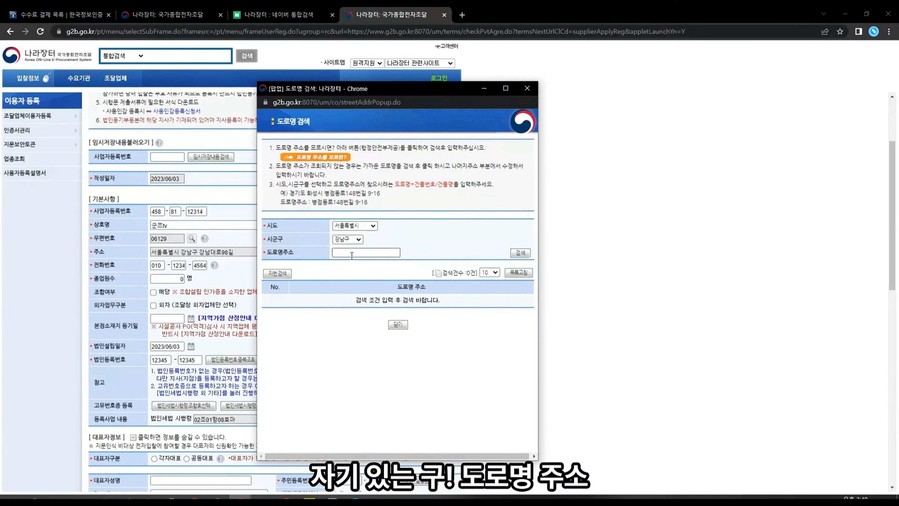
{"action": "left_click", "coordinate": [351, 253]}
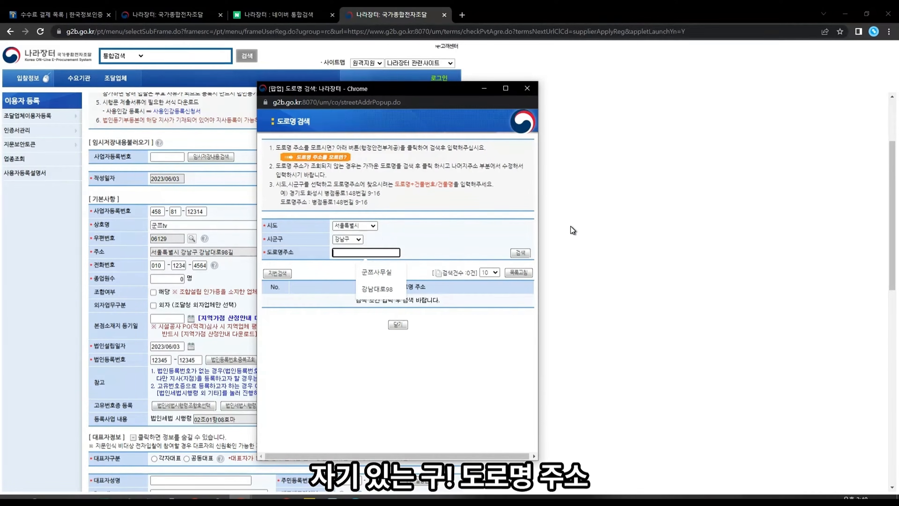
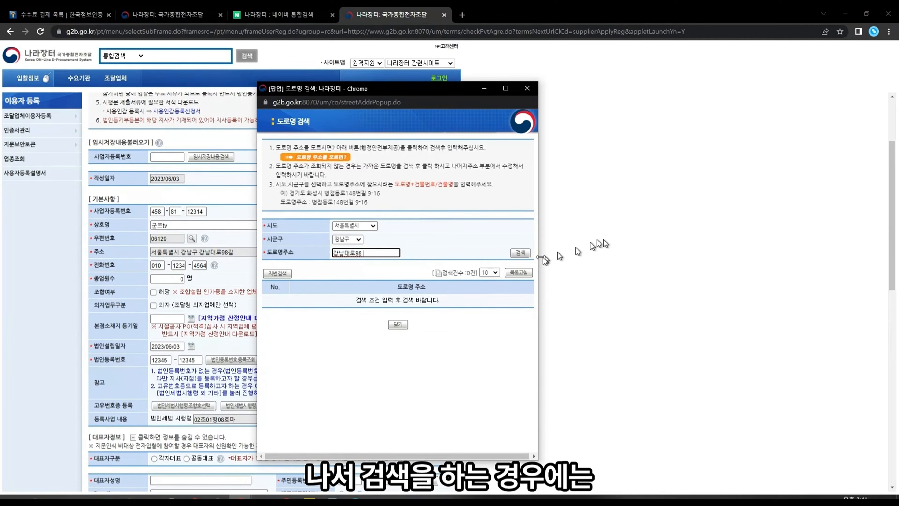
{"action": "left_click", "coordinate": [523, 256]}
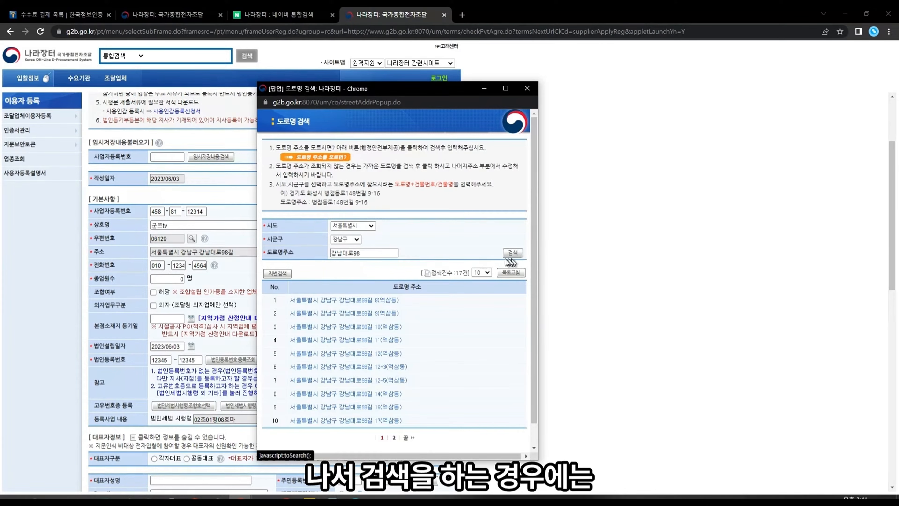
{"action": "left_click", "coordinate": [391, 257]}
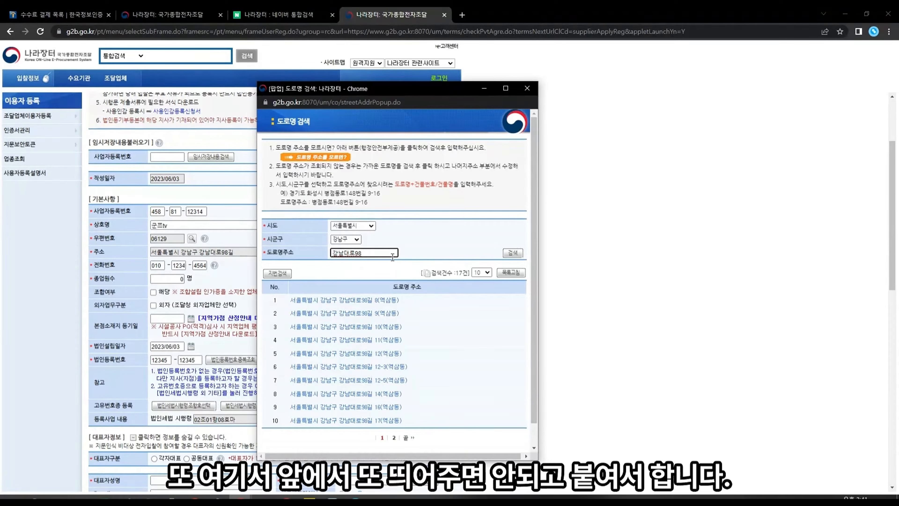
{"action": "key", "text": "Return"}
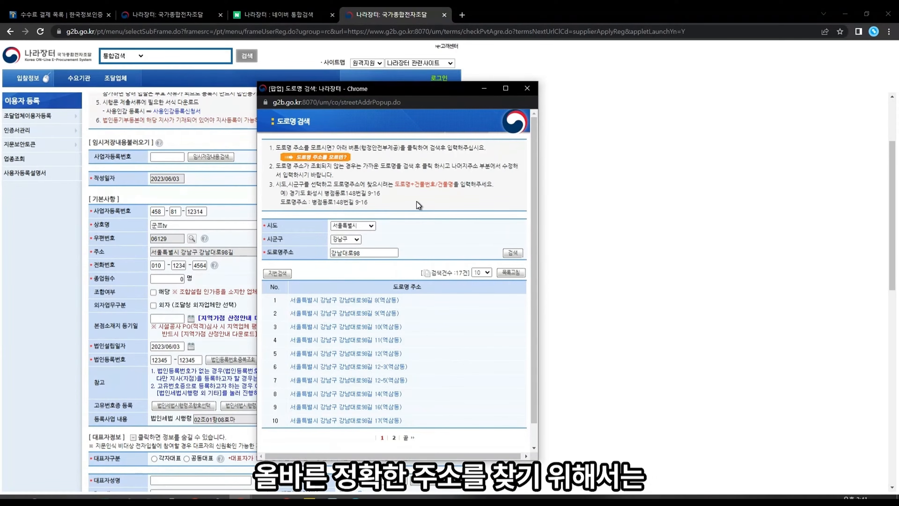
{"action": "left_click", "coordinate": [342, 253]}
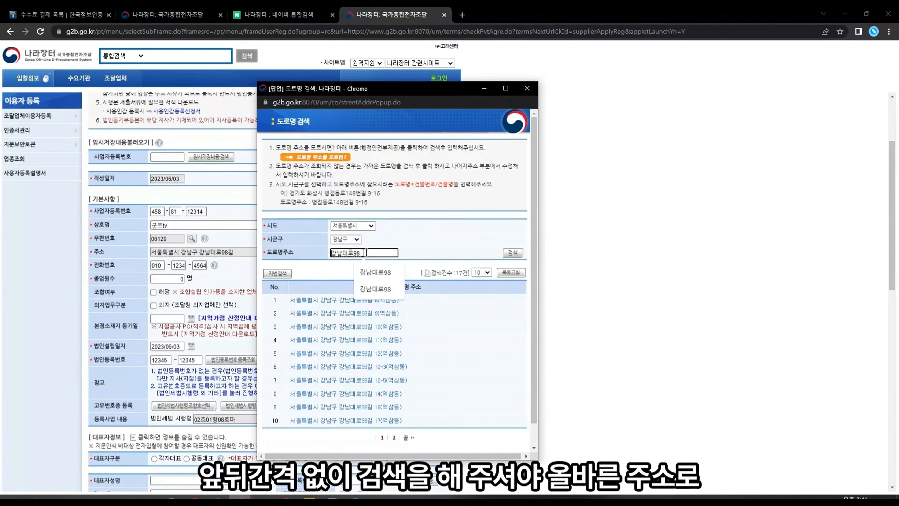
{"action": "left_click", "coordinate": [509, 254]}
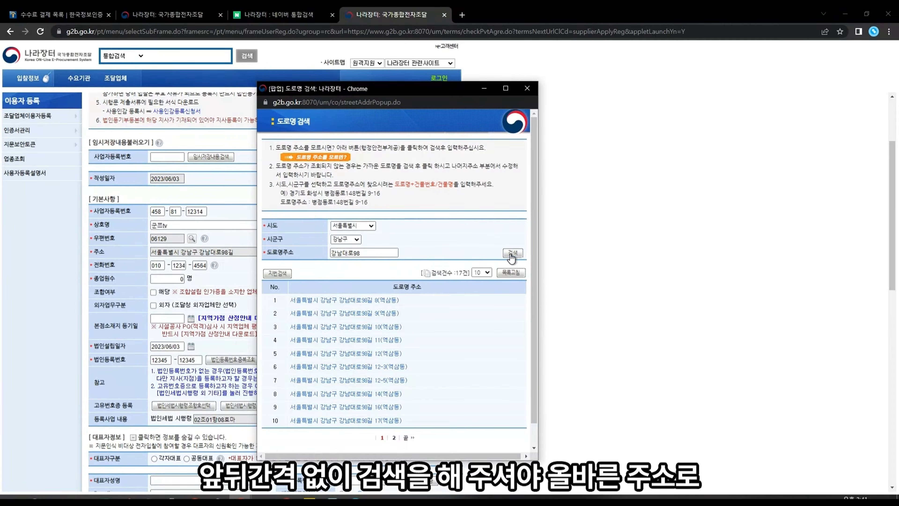
{"action": "left_click", "coordinate": [362, 340]}
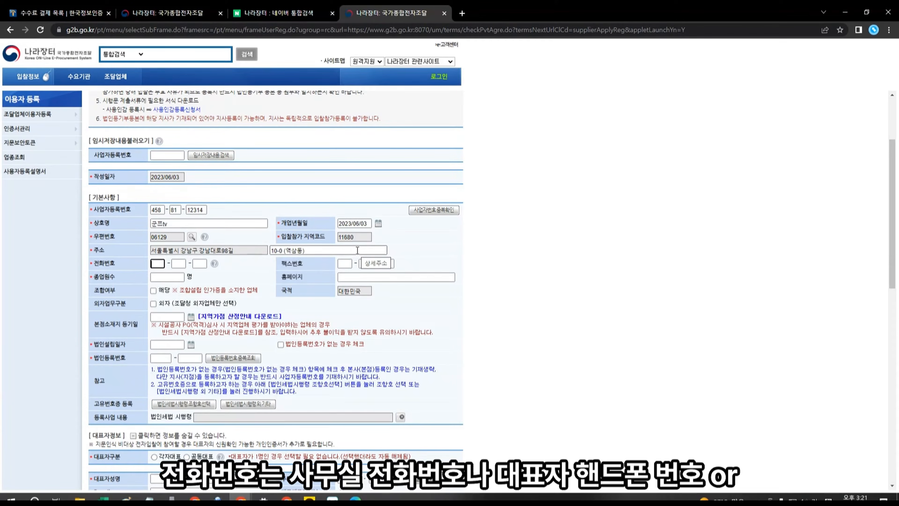
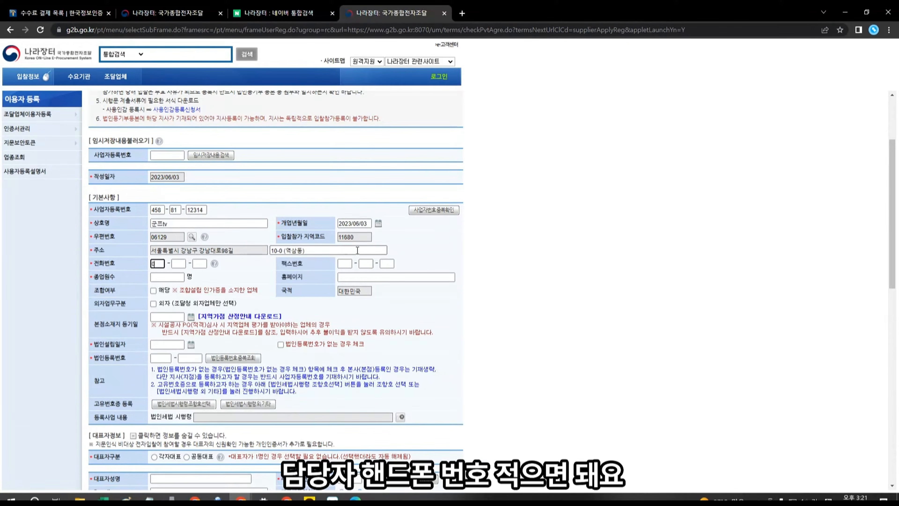
Step: Enter the company phone number, leaving fax and homepage blank
{"action": "left_click", "coordinate": [345, 264]}
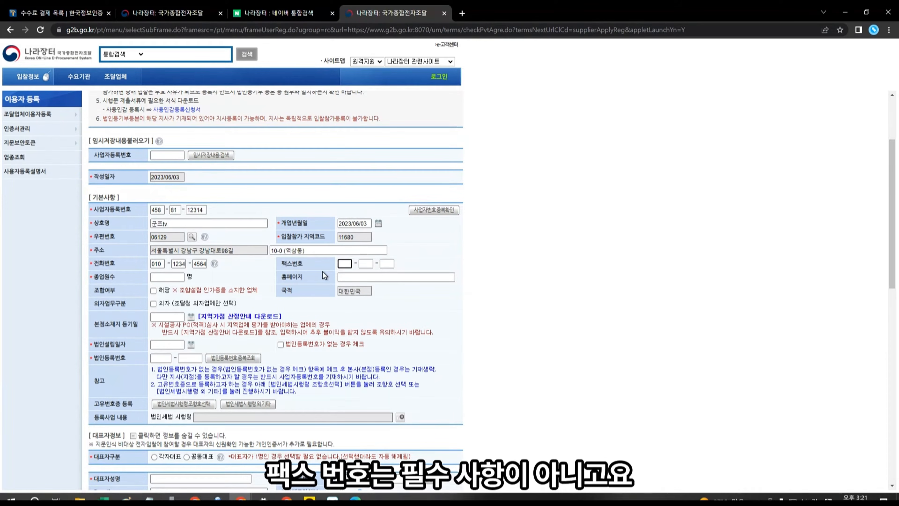
{"action": "left_click", "coordinate": [351, 278]}
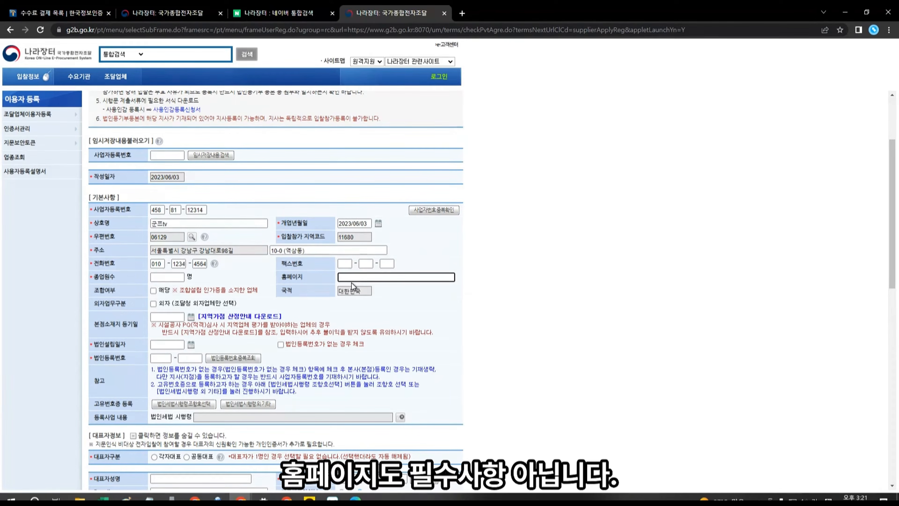
{"action": "left_click", "coordinate": [168, 278]}
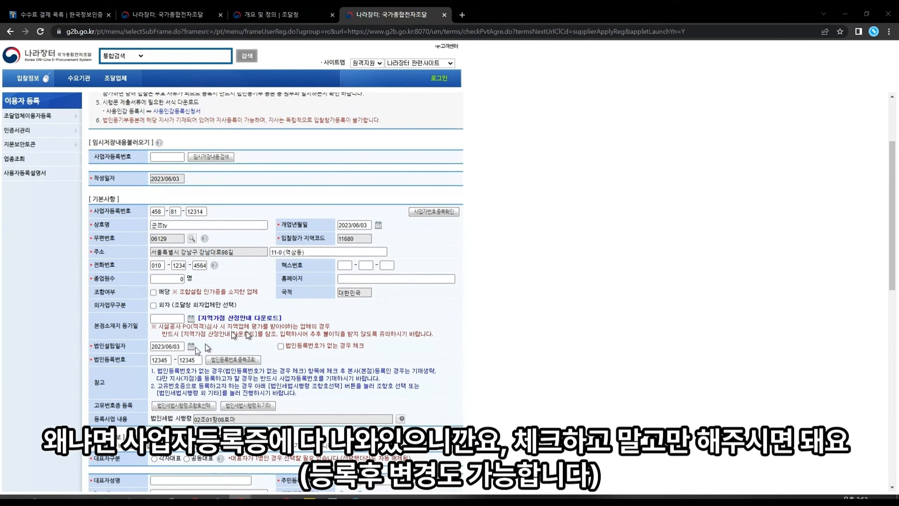
{"action": "left_click", "coordinate": [155, 305]}
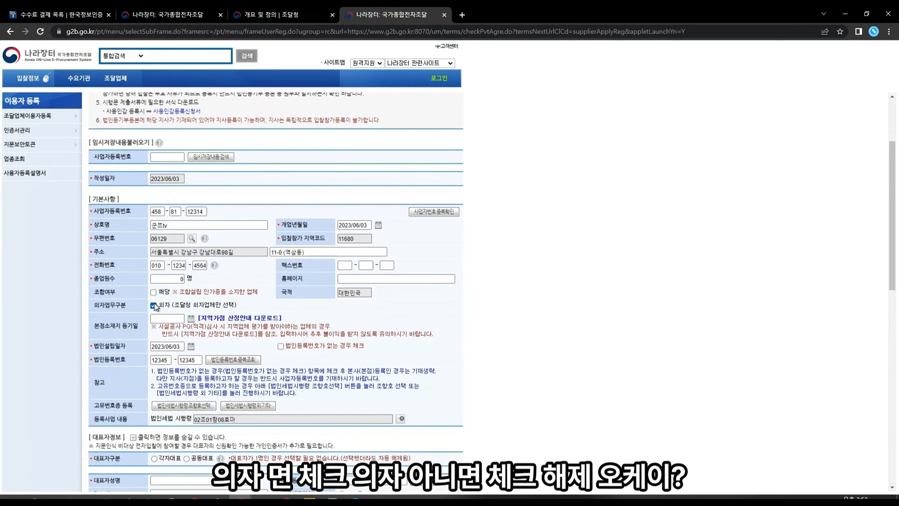
{"action": "left_click", "coordinate": [155, 305]}
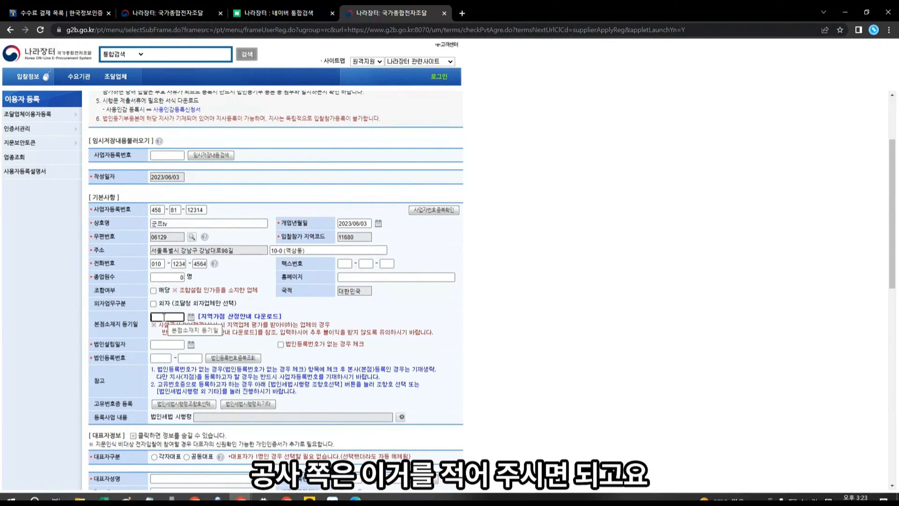
{"action": "left_click", "coordinate": [166, 344]}
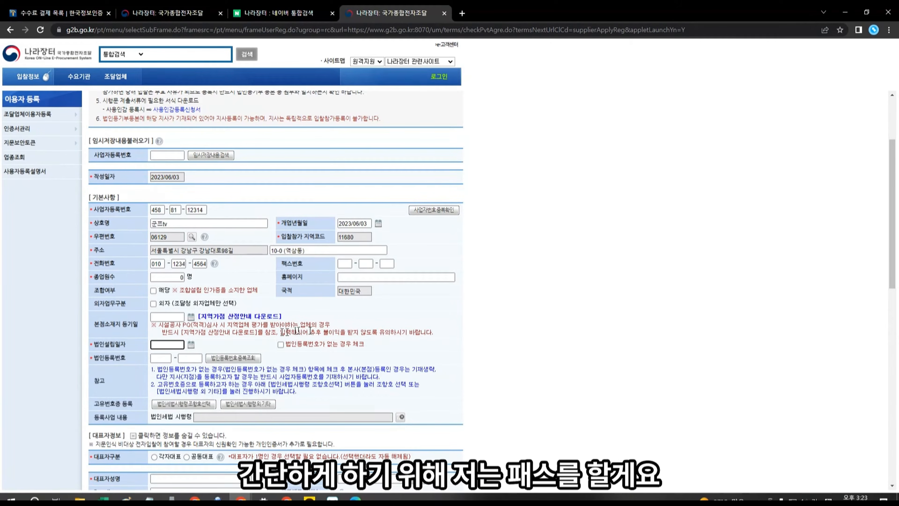
{"action": "left_click", "coordinate": [169, 315]}
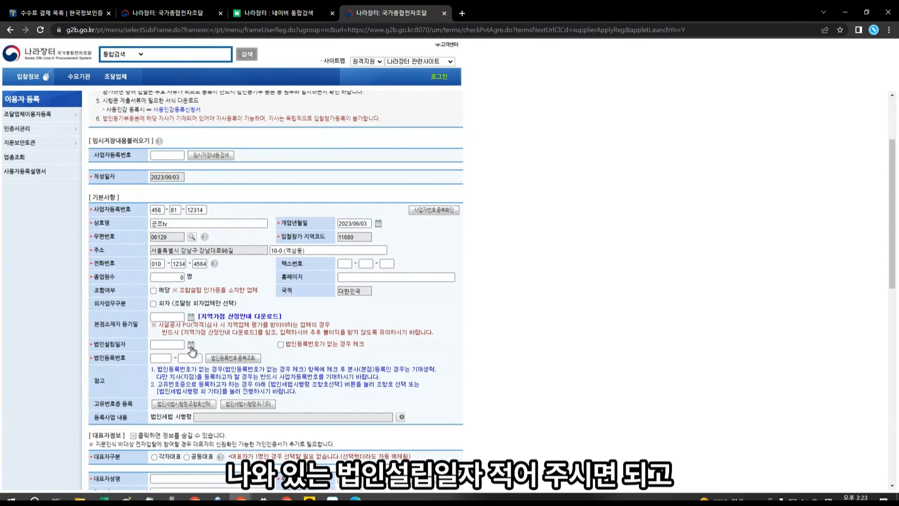
Step: Set the incorporation date to 2023/06/03 and enter the corporate registration number
{"action": "left_click", "coordinate": [171, 358]}
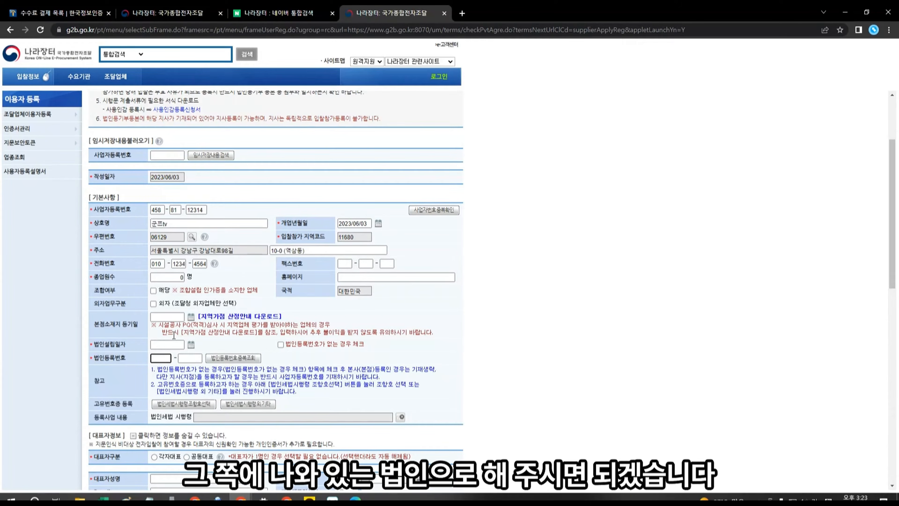
{"action": "scroll", "coordinate": [191, 248], "scroll_direction": "down", "scroll_amount": 3}
{"action": "left_click", "coordinate": [191, 236]}
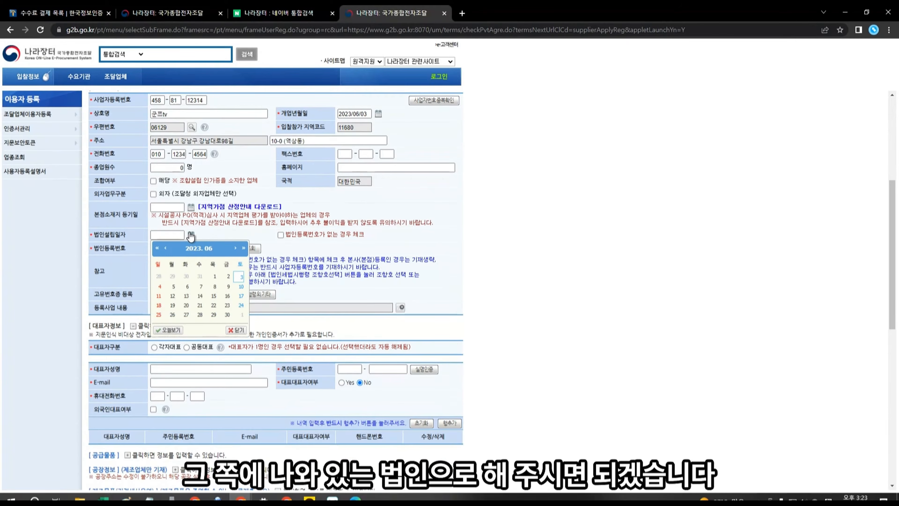
{"action": "left_click", "coordinate": [241, 277]}
{"action": "left_click", "coordinate": [162, 249]}
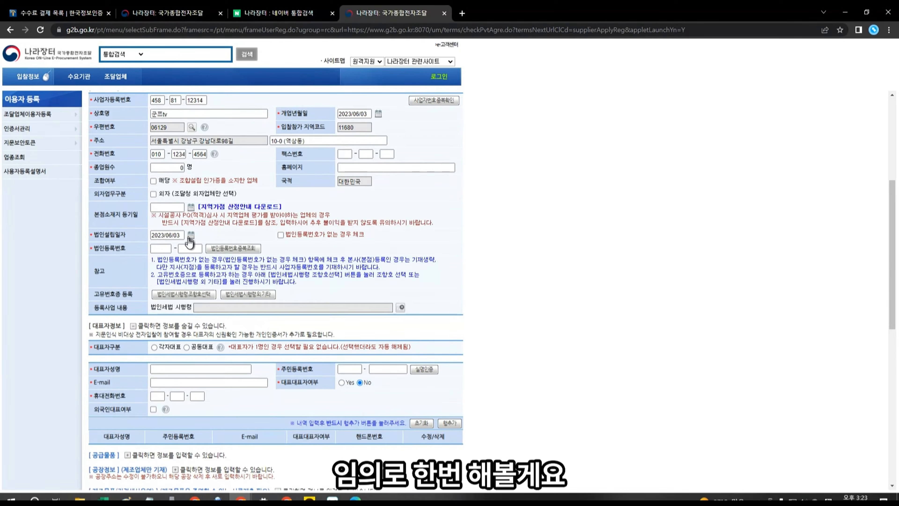
{"action": "type", "text": "12345"}
{"action": "key", "text": "Tab"}
{"action": "type", "text": "12345"}
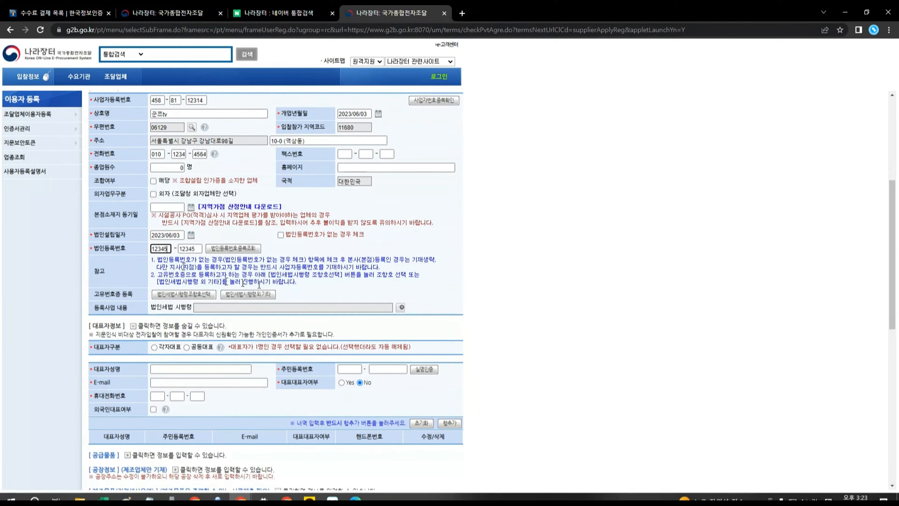
{"action": "left_click", "coordinate": [242, 283]}
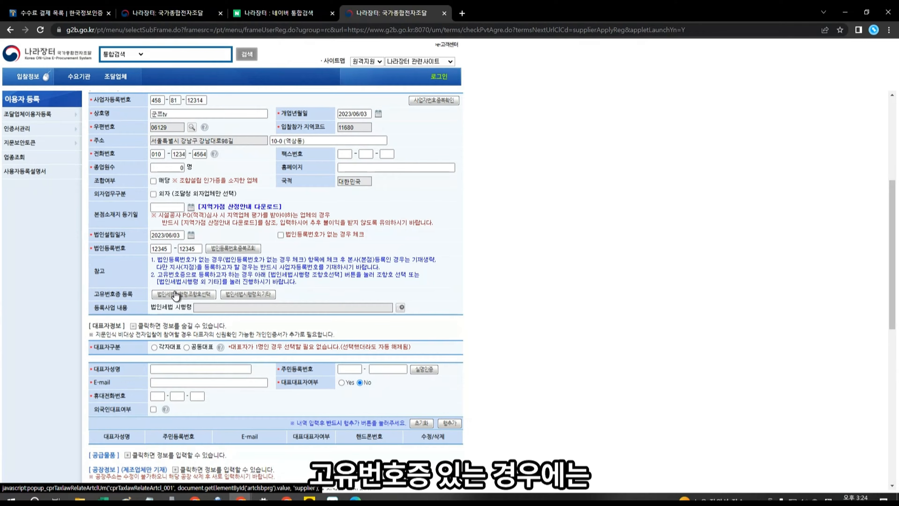
Step: Register Corporate Tax Act clause 02조01항08호마, cancelling the 외 기타 prompt
{"action": "left_click", "coordinate": [176, 295]}
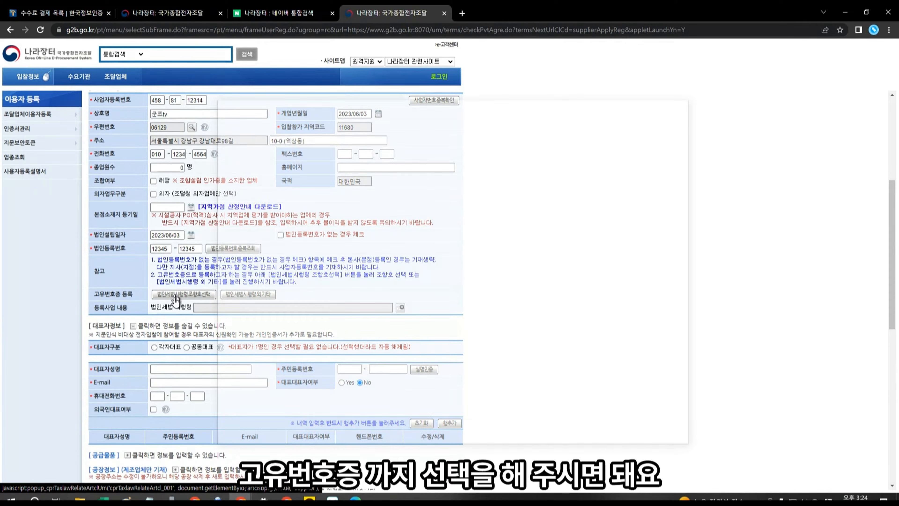
{"action": "scroll", "coordinate": [528, 311], "scroll_direction": "down", "scroll_amount": 5}
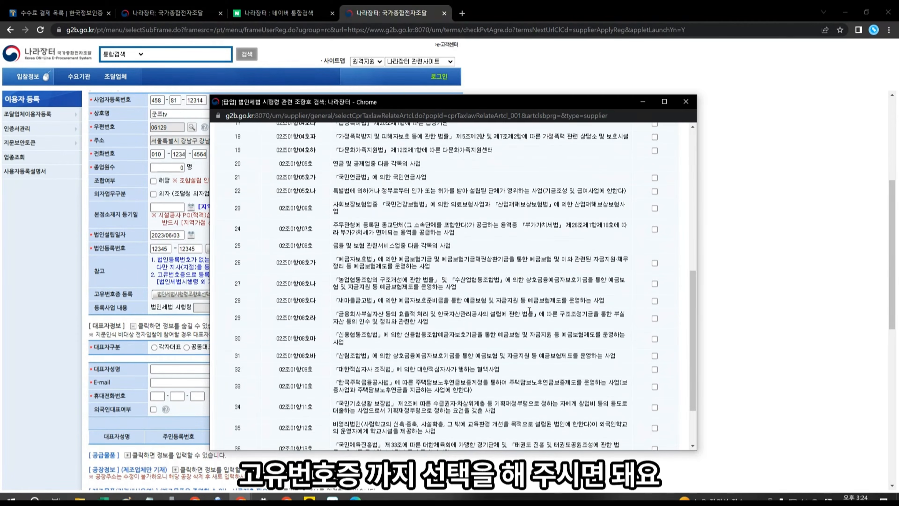
{"action": "scroll", "coordinate": [528, 311], "scroll_direction": "up", "scroll_amount": 5}
{"action": "scroll", "coordinate": [644, 216], "scroll_direction": "down", "scroll_amount": 5}
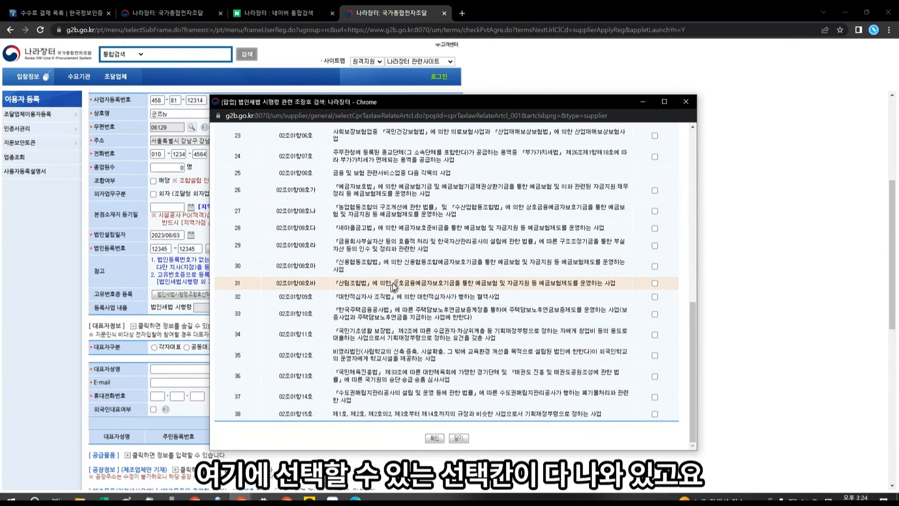
{"action": "left_click", "coordinate": [654, 266]}
{"action": "left_click", "coordinate": [435, 438]}
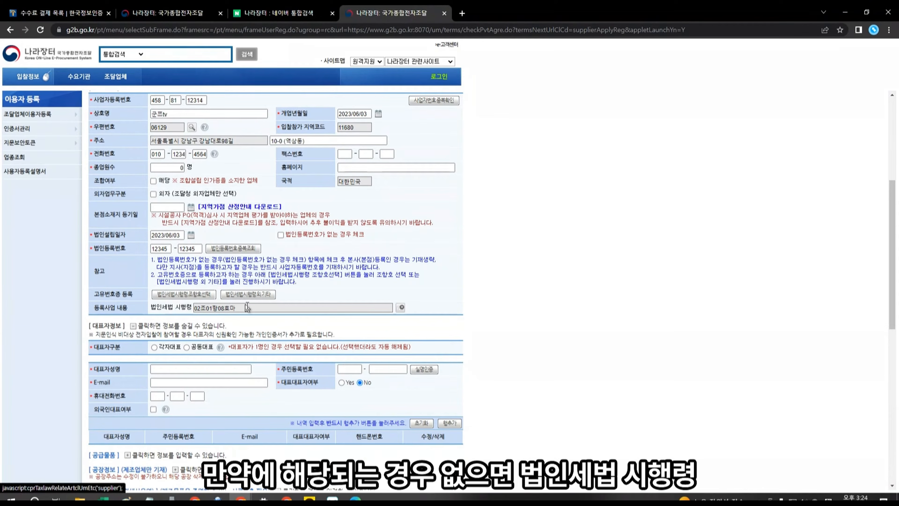
{"action": "left_click", "coordinate": [256, 301]}
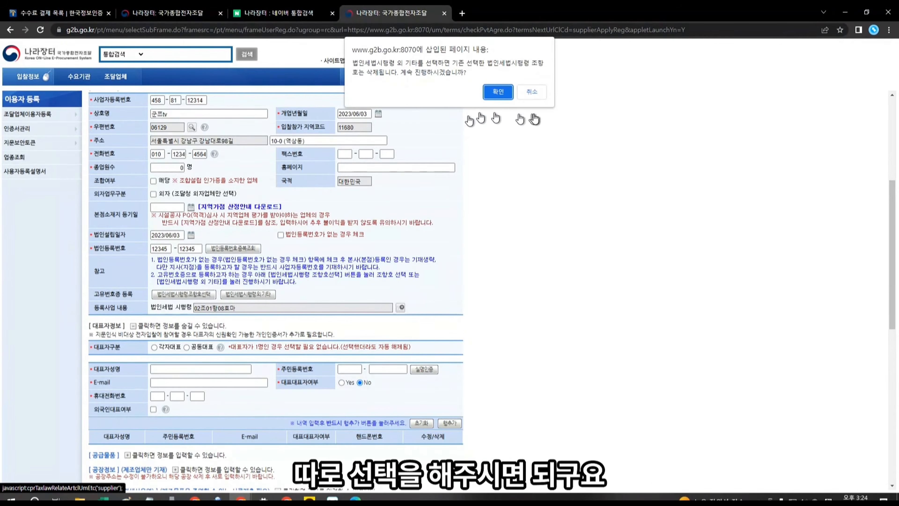
{"action": "left_click", "coordinate": [532, 92]}
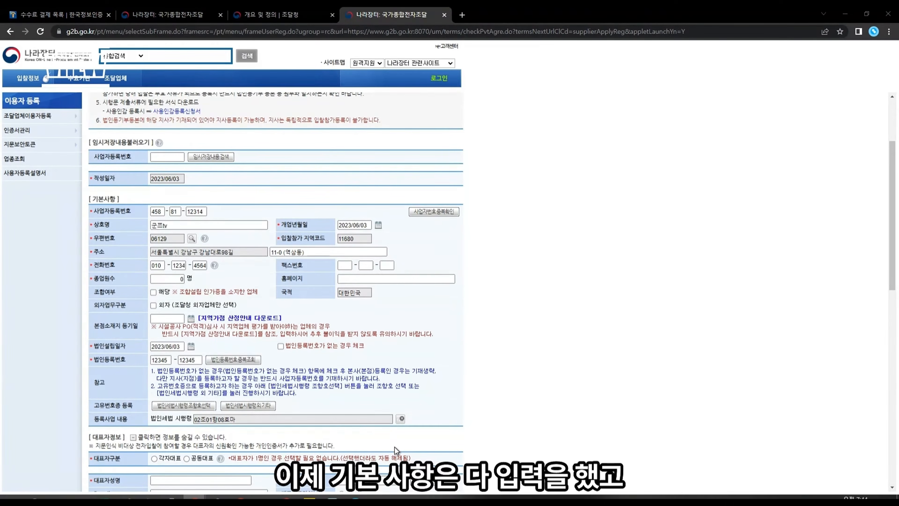
Step: Scroll to 대표자정보 and show the 공동대표 vs 각자대표 help note
{"action": "scroll", "coordinate": [395, 451], "scroll_direction": "down", "scroll_amount": 3}
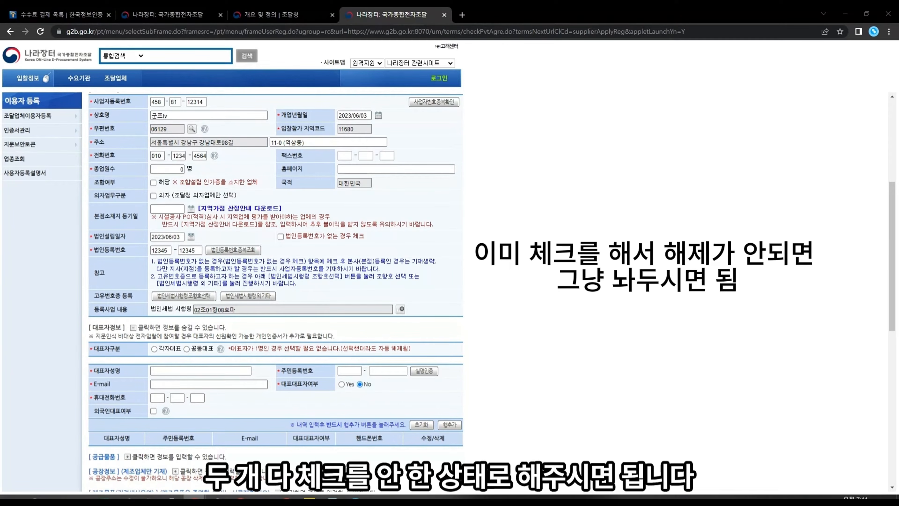
{"action": "left_click", "coordinate": [220, 349]}
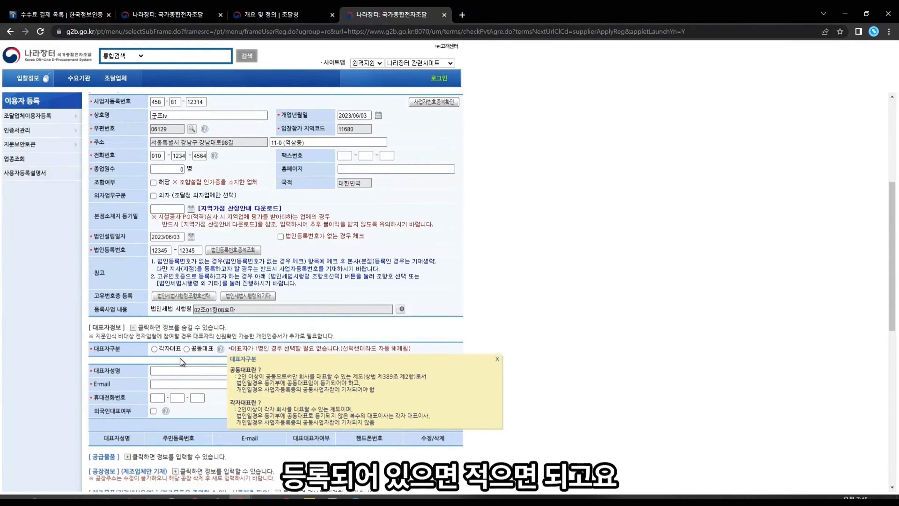
Step: Enter the representative's name and resident number, then request real-name verification
{"action": "left_click", "coordinate": [194, 367]}
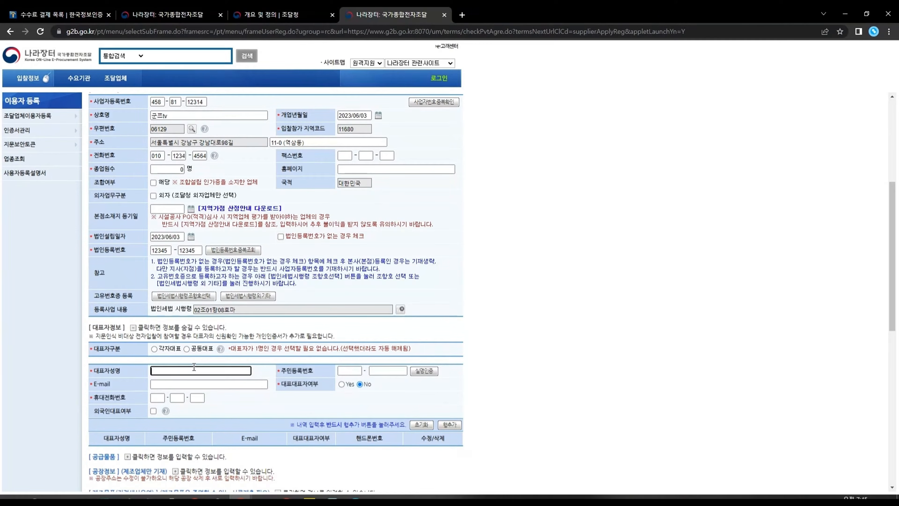
{"action": "type", "text": "준"}
{"action": "type", "text": "쯔"}
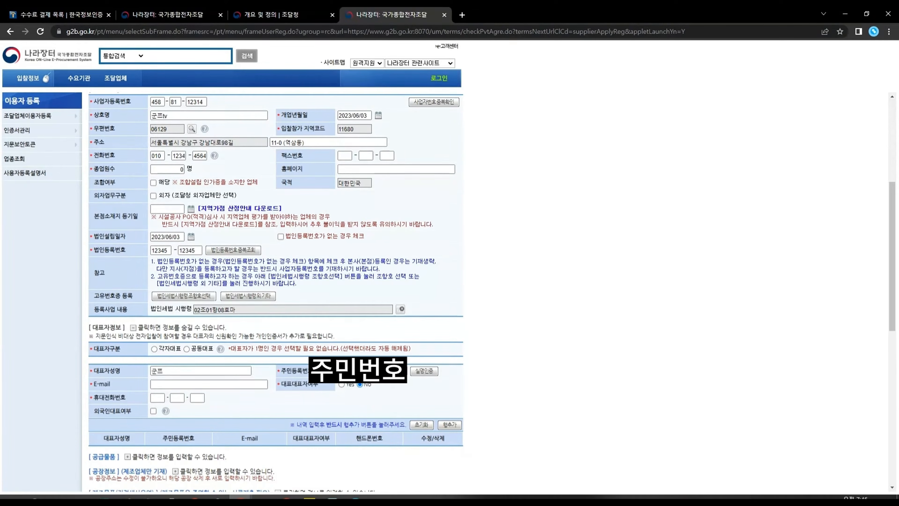
{"action": "left_click", "coordinate": [346, 370]}
{"action": "type", "text": "463456"}
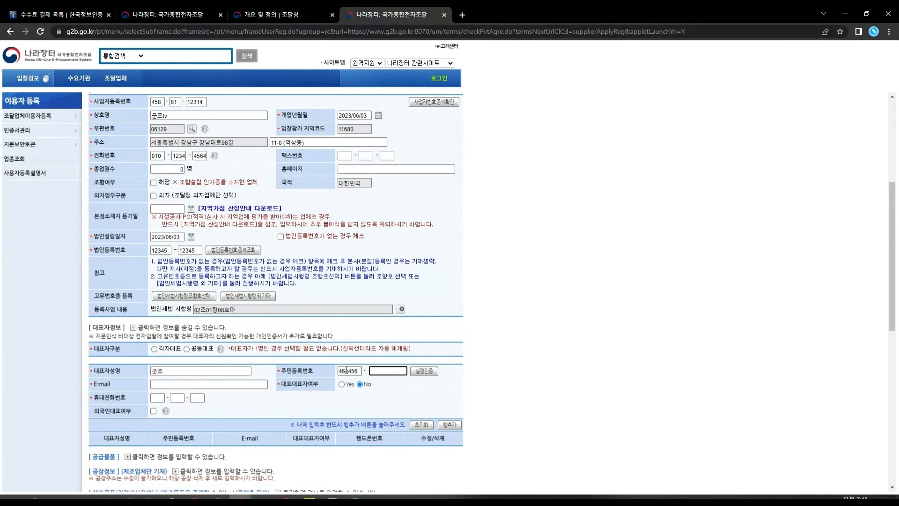
{"action": "type", "text": "123"}
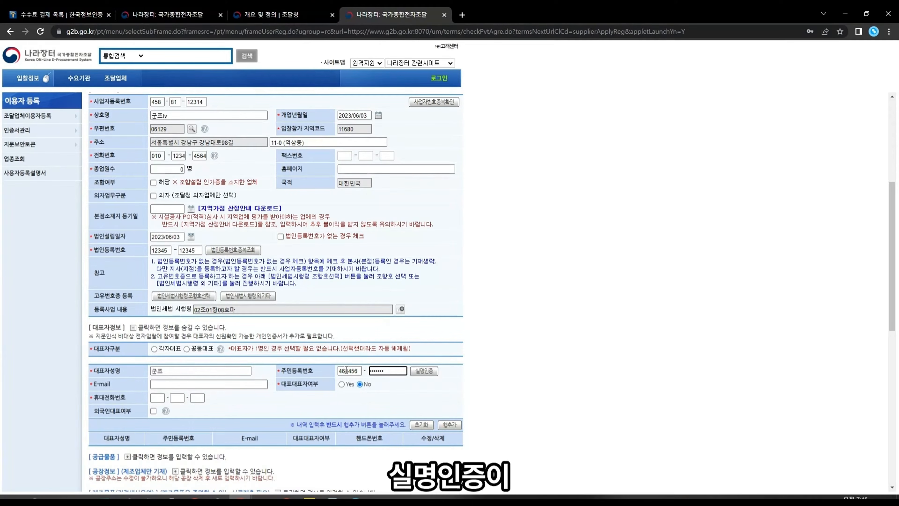
{"action": "left_click", "coordinate": [437, 375]}
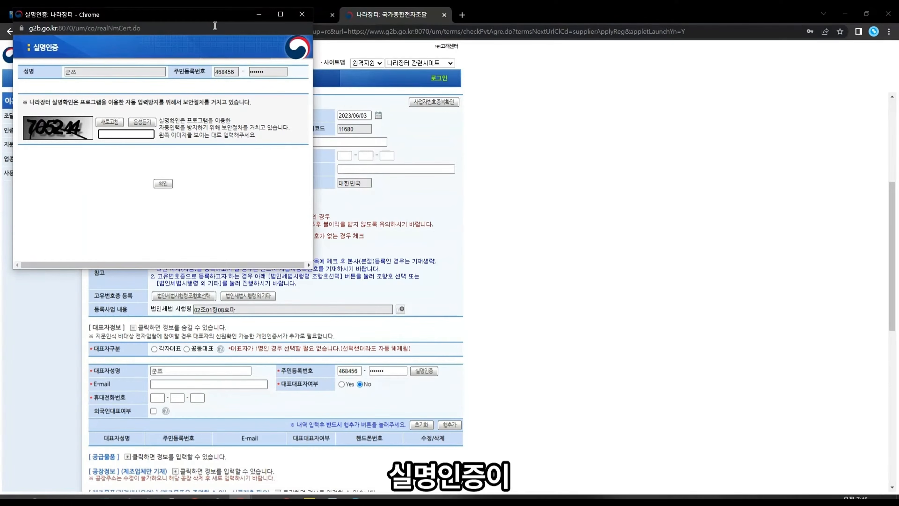
Step: Enter the verification popup's security code and confirm it
{"action": "left_click", "coordinate": [188, 29]}
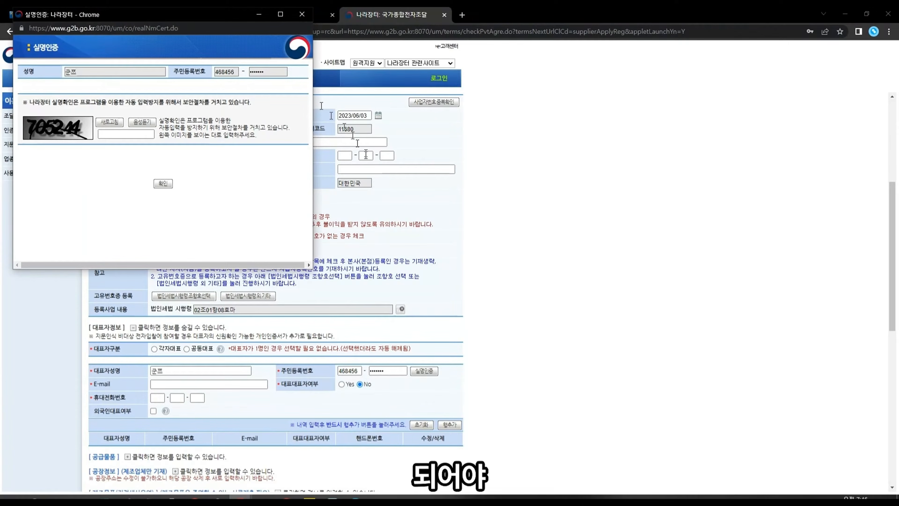
{"action": "left_click_drag", "start_coordinate": [199, 15], "coordinate": [198, 30]}
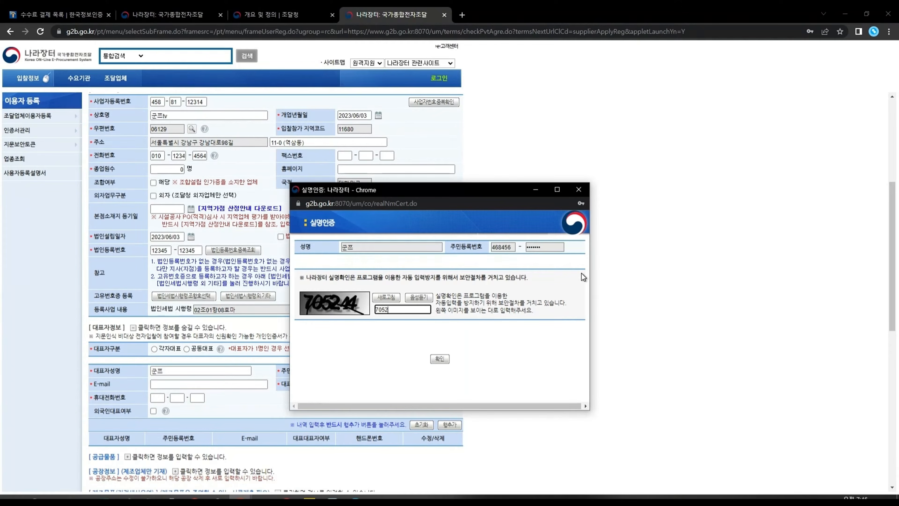
{"action": "type", "text": "44"}
{"action": "key", "text": "Return"}
{"action": "left_click", "coordinate": [177, 384]}
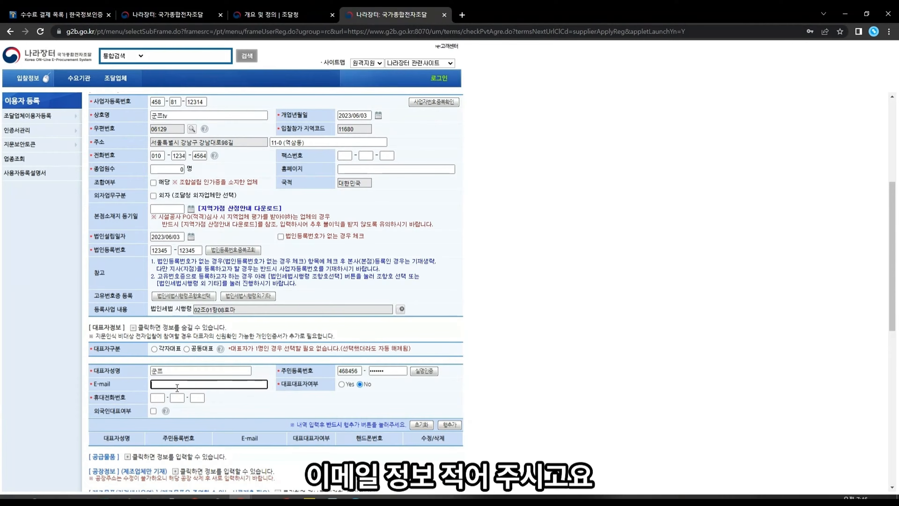
Step: Add the representative's e-mail and mobile number, mark main representative, and tick 외국인대표여부
{"action": "type", "text": "d"}
{"action": "key", "text": "BackSpace"}
{"action": "type", "text": "121212@sldkfjsldkfjsdlkfj"}
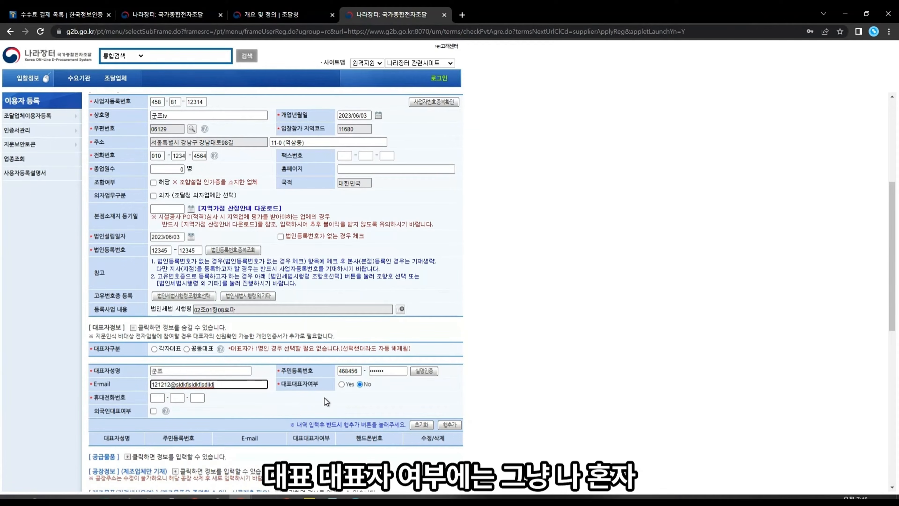
{"action": "left_click", "coordinate": [342, 384]}
{"action": "left_click", "coordinate": [158, 398]}
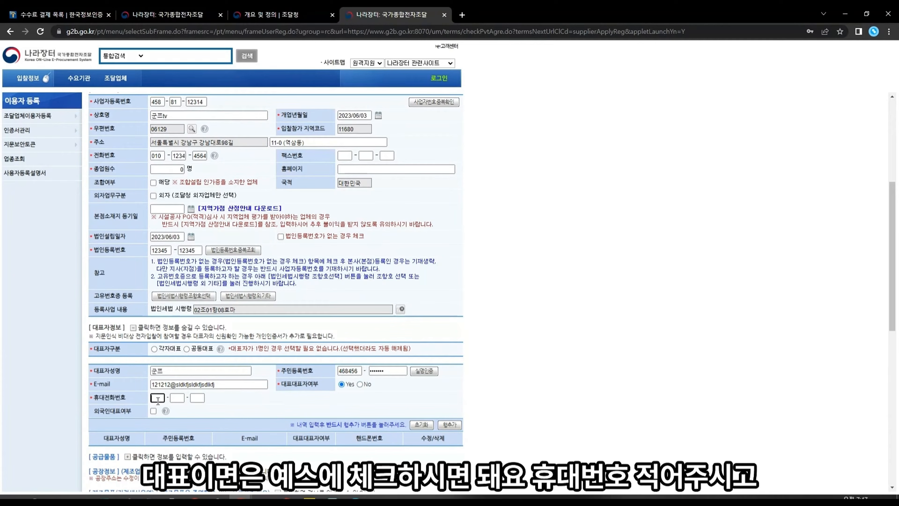
{"action": "type", "text": "454645454545"}
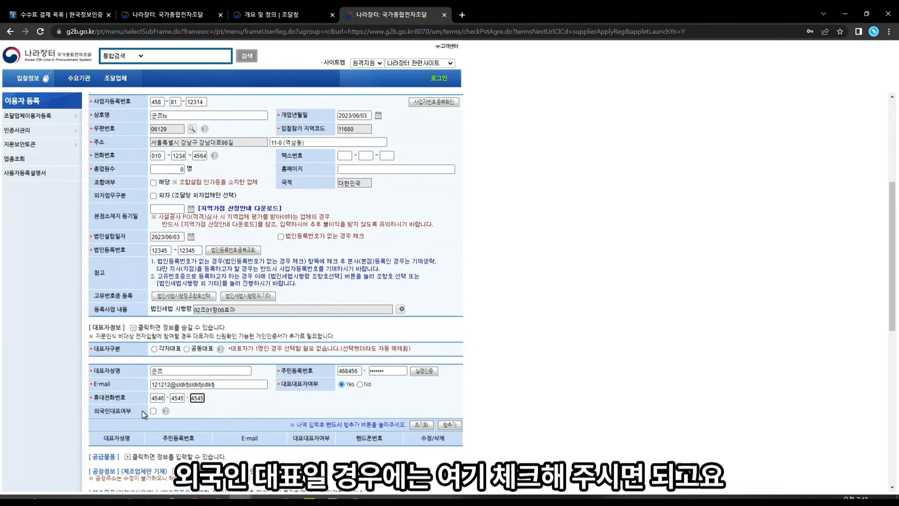
{"action": "left_click", "coordinate": [153, 411]}
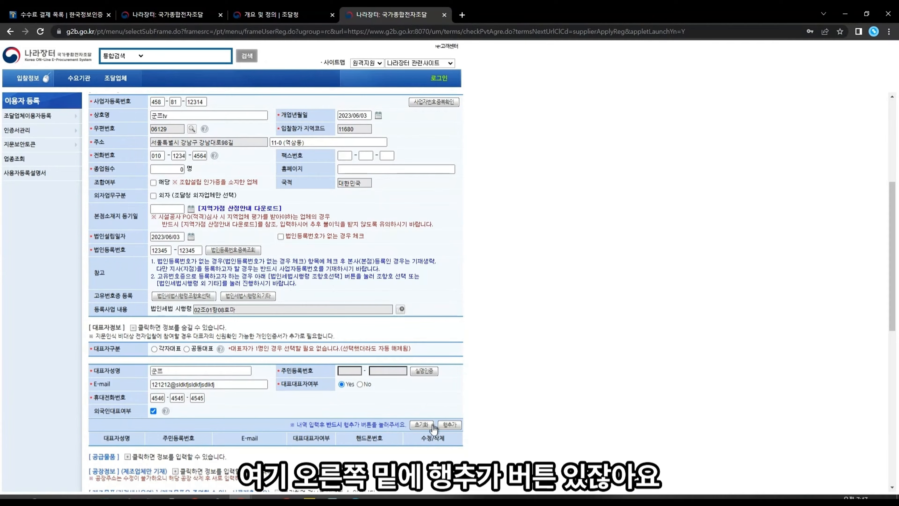
Step: After the invalid e-mail warning, change the e-mail domain to naber.com
{"action": "left_click", "coordinate": [457, 425]}
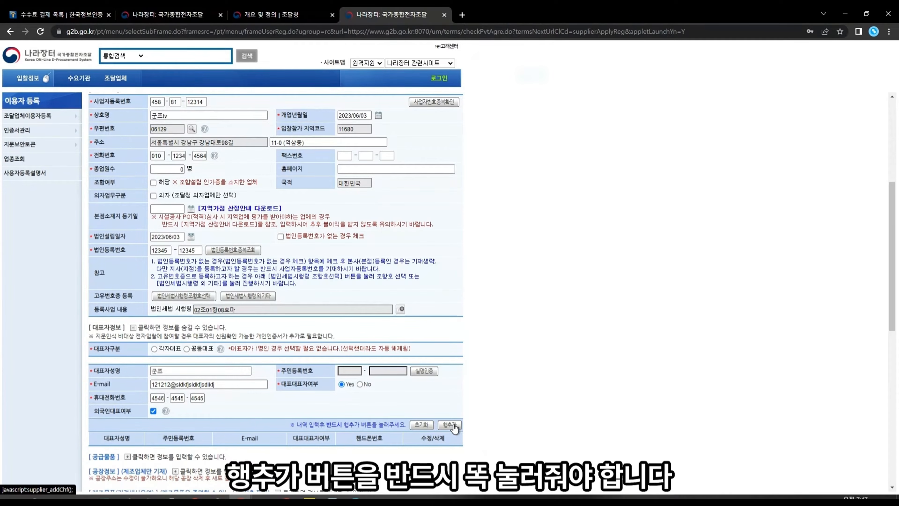
{"action": "left_click", "coordinate": [531, 84]}
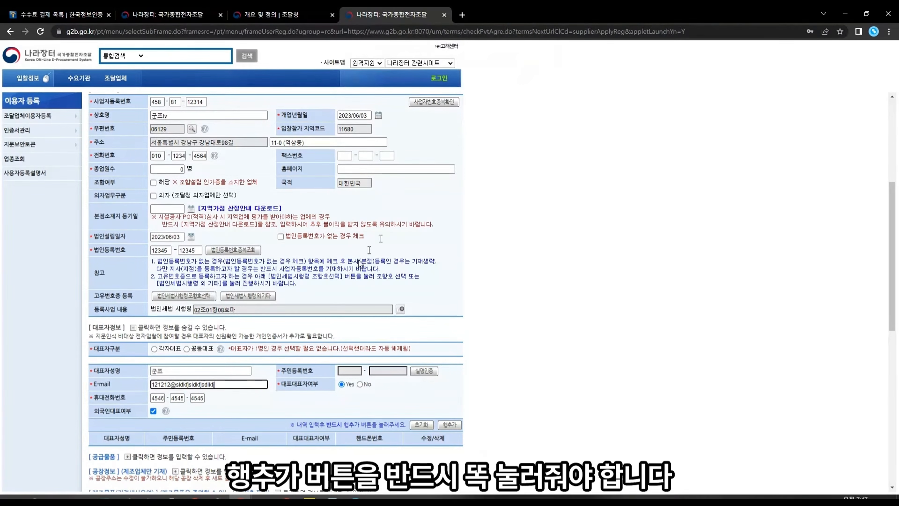
{"action": "left_click_drag", "start_coordinate": [222, 388], "coordinate": [183, 385]}
{"action": "key", "text": "BackSpace"}
{"action": "key", "text": "BackSpace"}
{"action": "key", "text": "BackSpace"}
{"action": "key", "text": "BackSpace"}
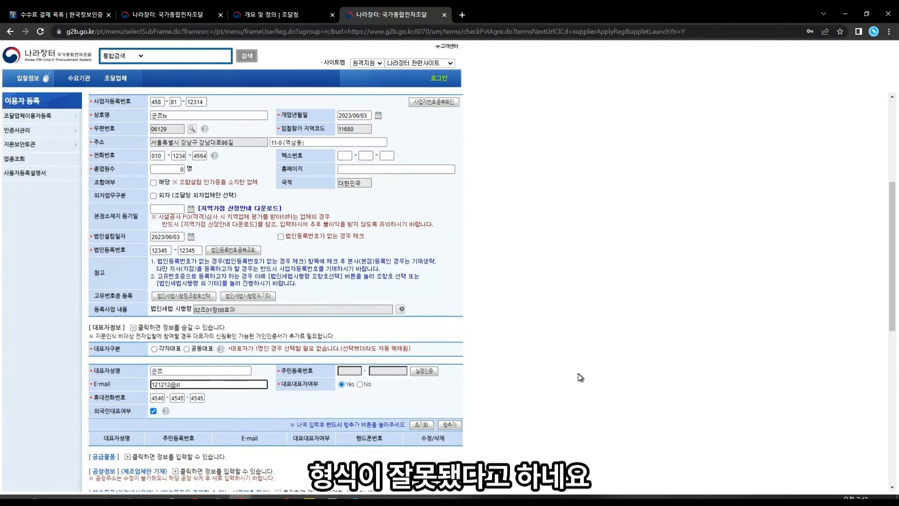
{"action": "type", "text": "naber.com"}
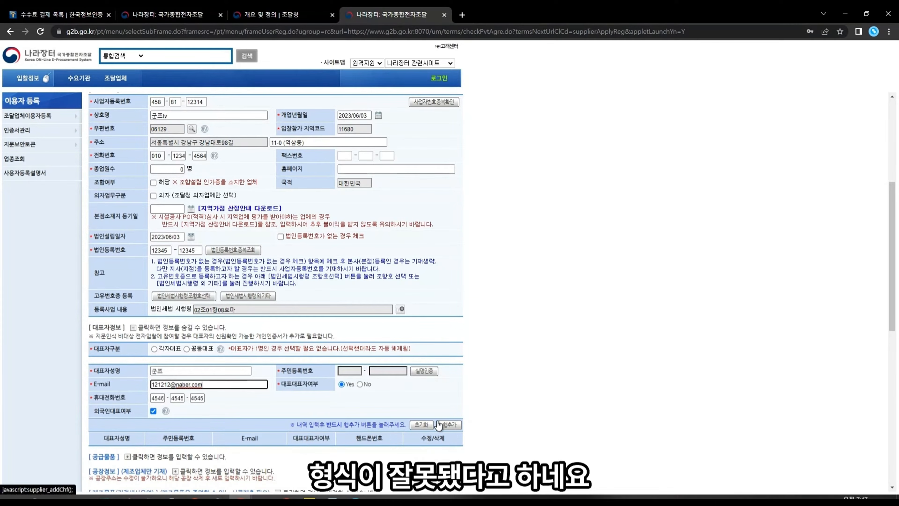
Step: Add the foreign-national representative as a new row in the 대표자 list and confirm
{"action": "left_click", "coordinate": [449, 424]}
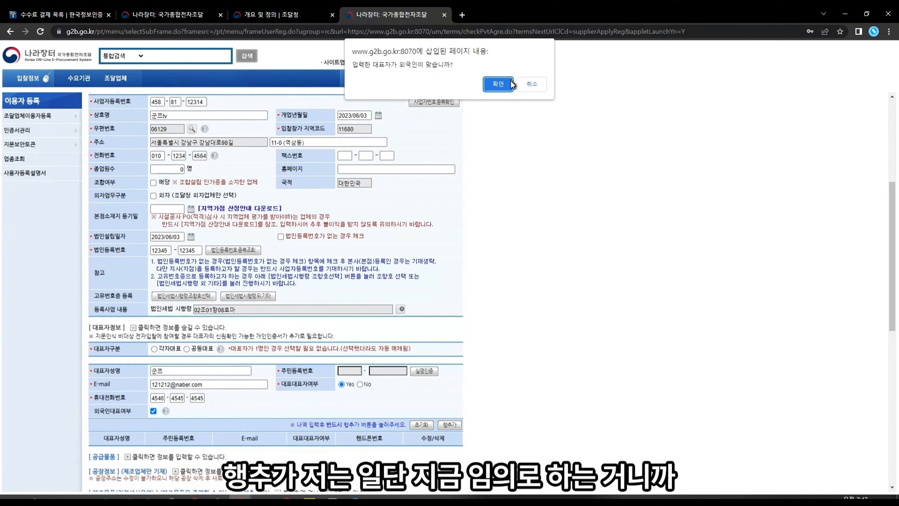
{"action": "left_click", "coordinate": [498, 84]}
{"action": "scroll", "coordinate": [490, 365], "scroll_direction": "down", "scroll_amount": 3}
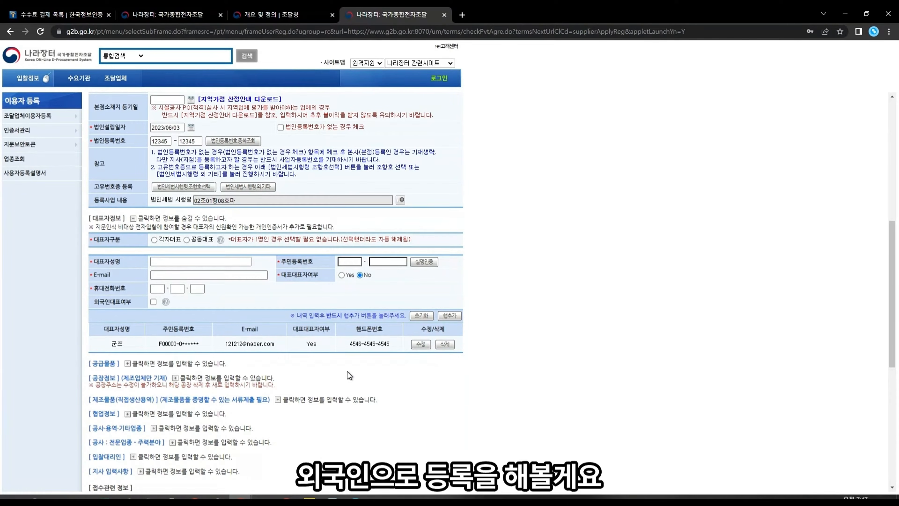
{"action": "scroll", "coordinate": [269, 372], "scroll_direction": "down", "scroll_amount": 3}
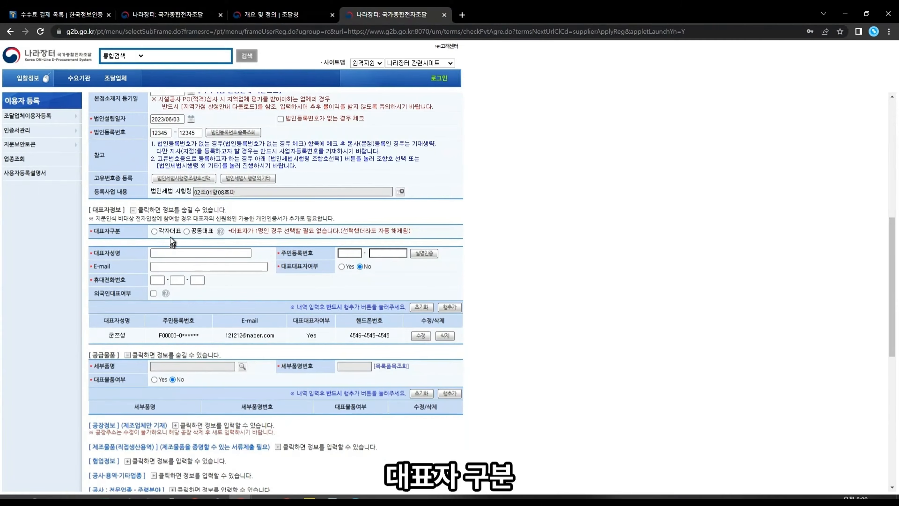
Step: Choose 각자대표 as the representative type, then type and erase test text in 대표자성명
{"action": "left_click", "coordinate": [155, 232]}
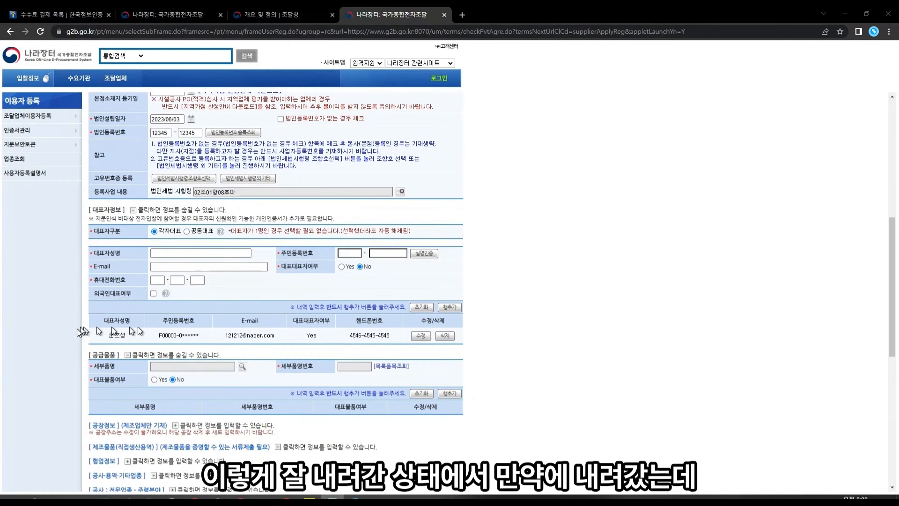
{"action": "left_click", "coordinate": [199, 254]}
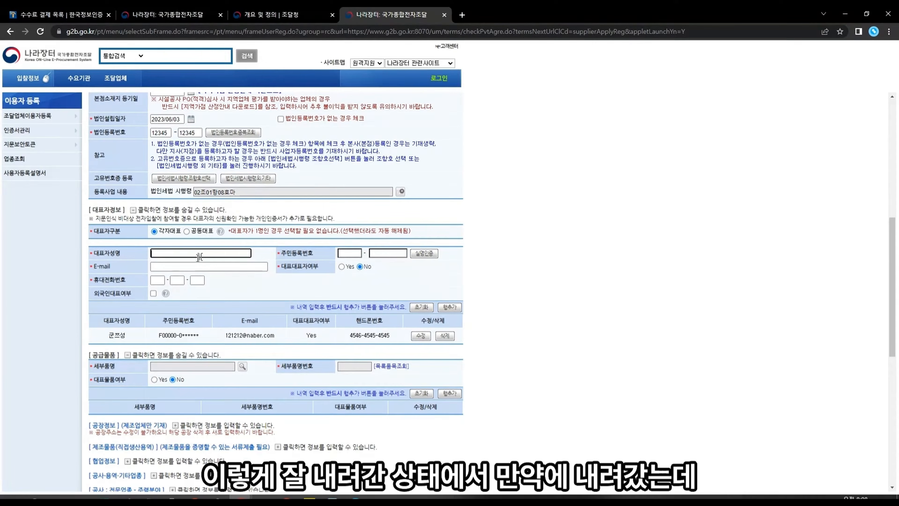
{"action": "type", "text": "ㅇ"}
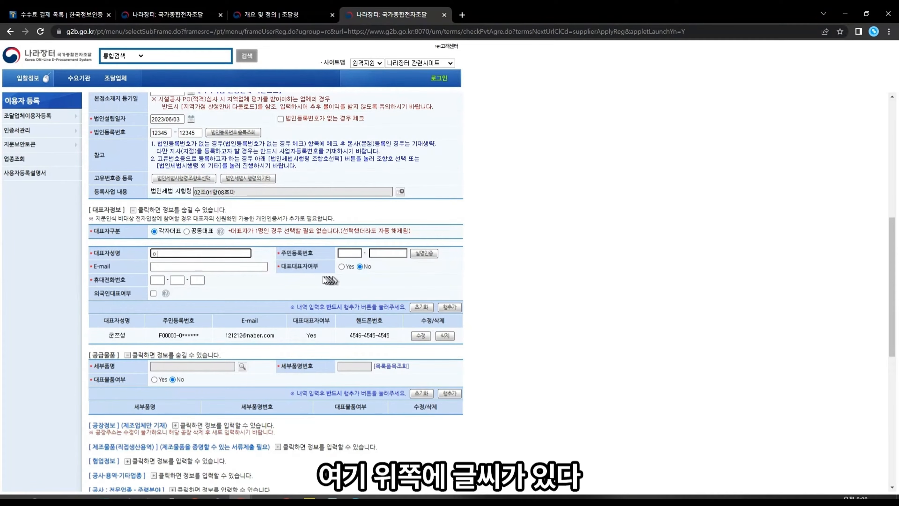
{"action": "type", "text": "ㄹㅇㄹ"}
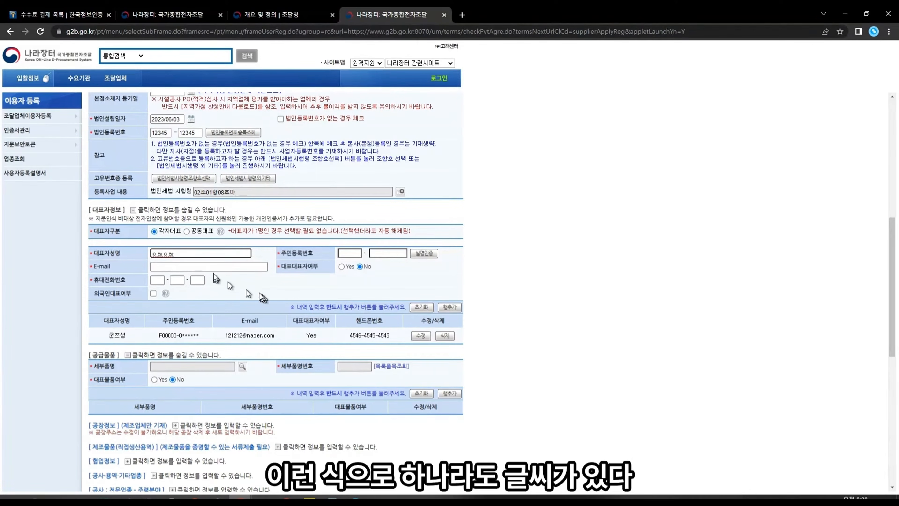
{"action": "key", "text": "BackSpace"}
{"action": "key", "text": "BackSpace"}
{"action": "key", "text": "BackSpace"}
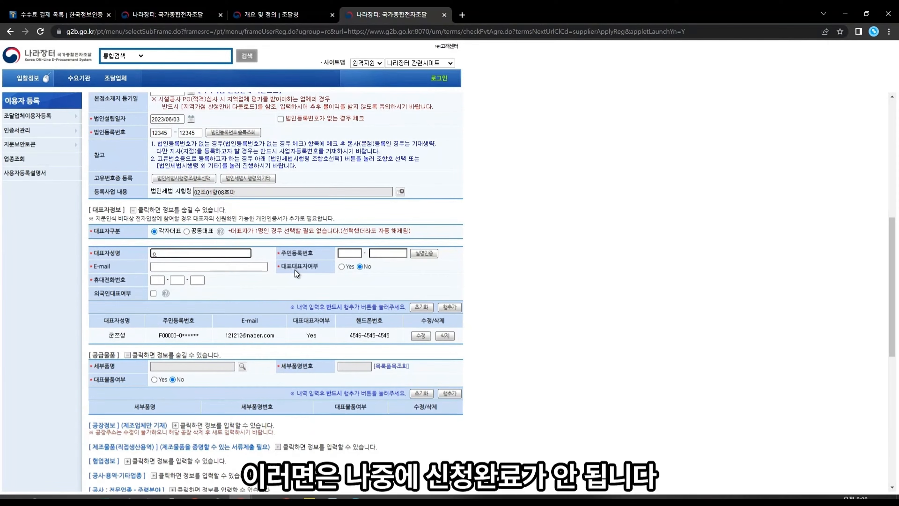
{"action": "scroll", "coordinate": [492, 323], "scroll_direction": "down", "scroll_amount": 10}
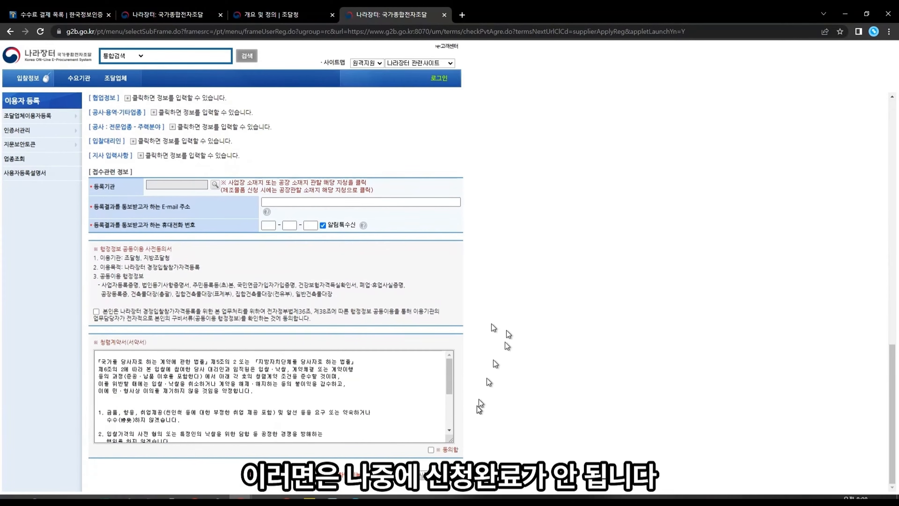
{"action": "scroll", "coordinate": [466, 441], "scroll_direction": "up", "scroll_amount": 10}
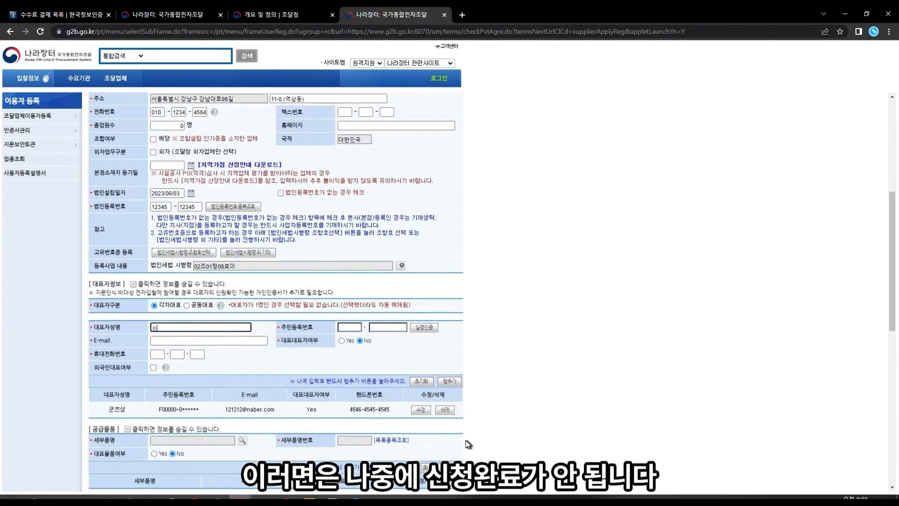
{"action": "scroll", "coordinate": [466, 441], "scroll_direction": "down", "scroll_amount": 3}
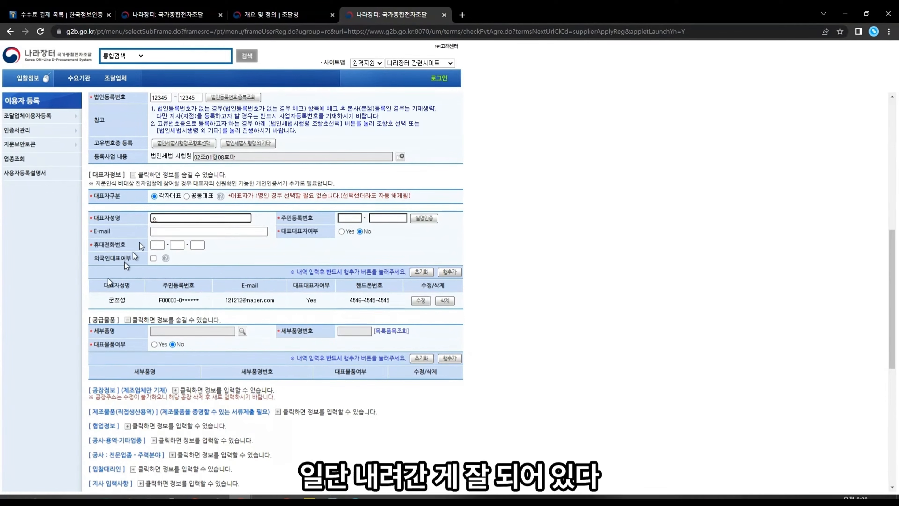
{"action": "key", "text": "BackSpace"}
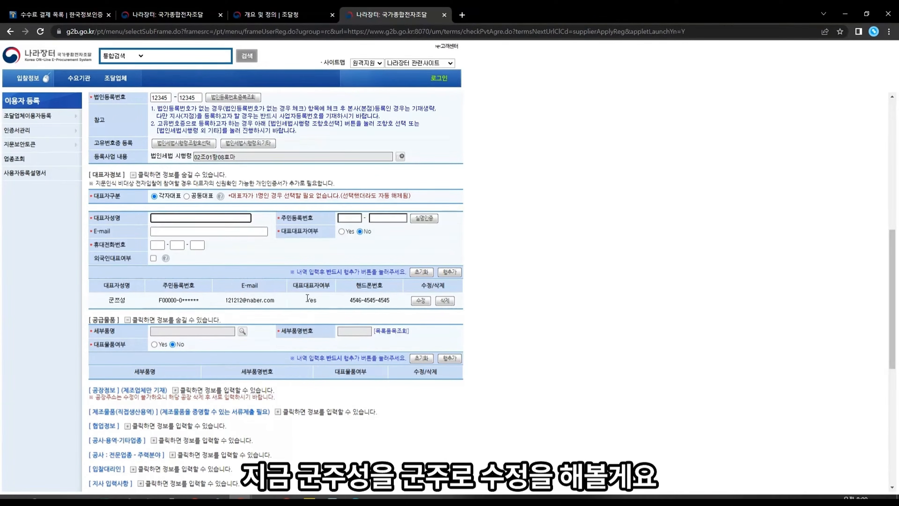
Step: Reload the listed representative row, apply the shortened name with 수정, and confirm the save
{"action": "left_click", "coordinate": [424, 302]}
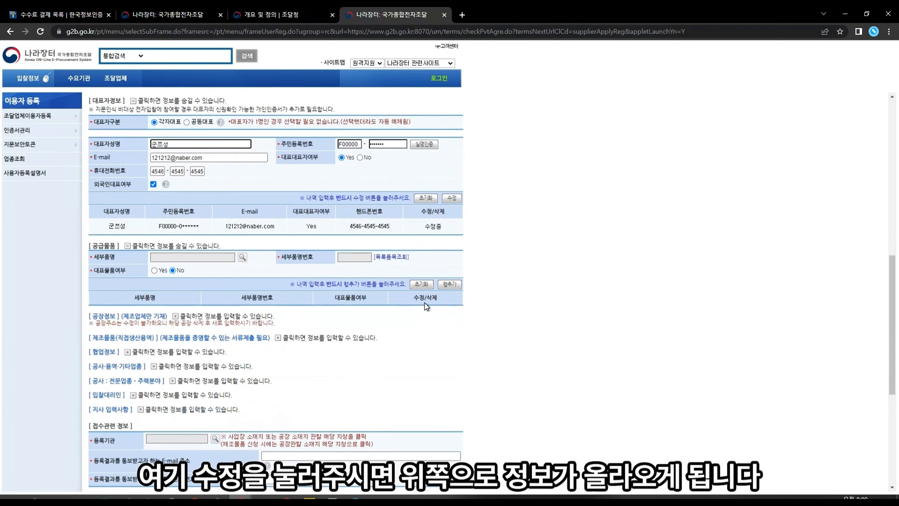
{"action": "scroll", "coordinate": [439, 231], "scroll_direction": "up", "scroll_amount": 1}
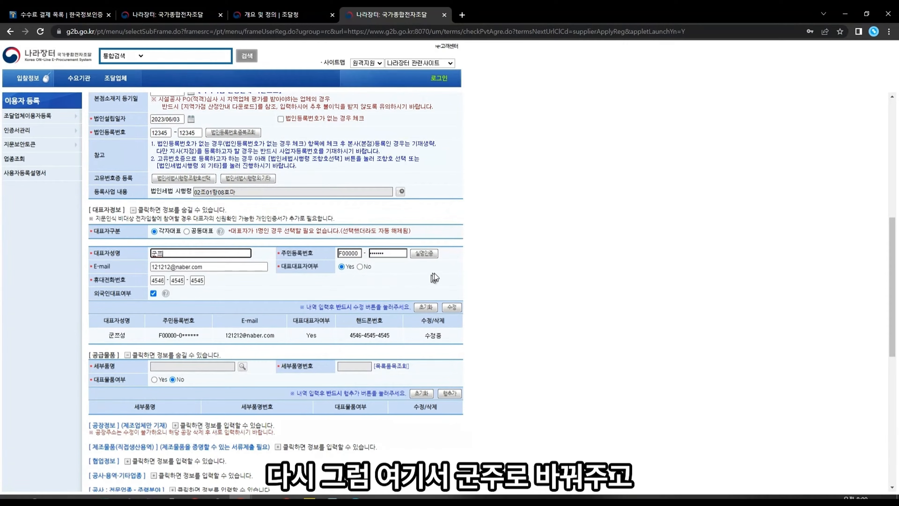
{"action": "left_click", "coordinate": [451, 308]}
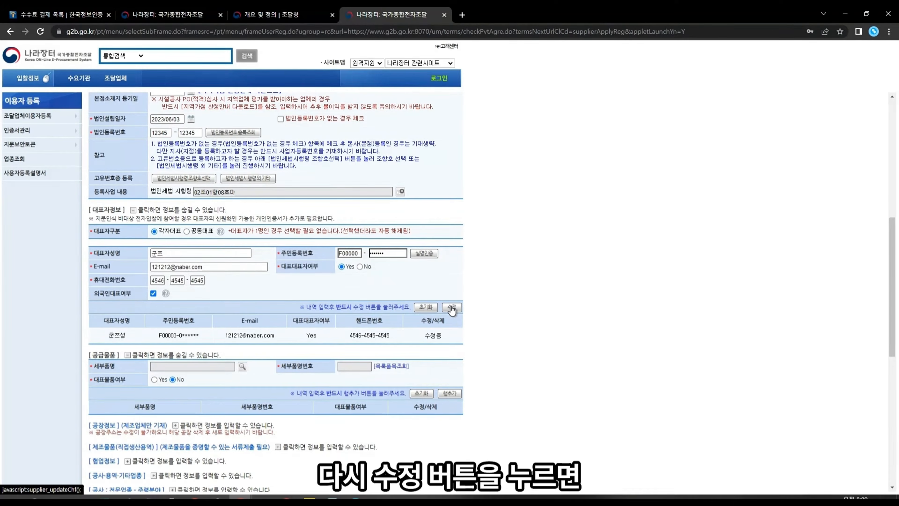
{"action": "left_click", "coordinate": [497, 83]}
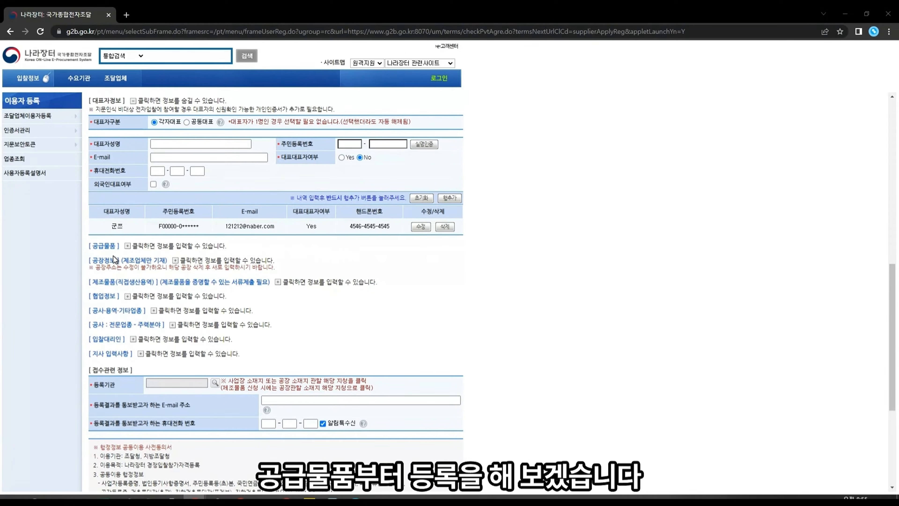
Step: Expand the 공급물품 section and open the 세부품명찾기 search for detailed item names
{"action": "left_click", "coordinate": [128, 246]}
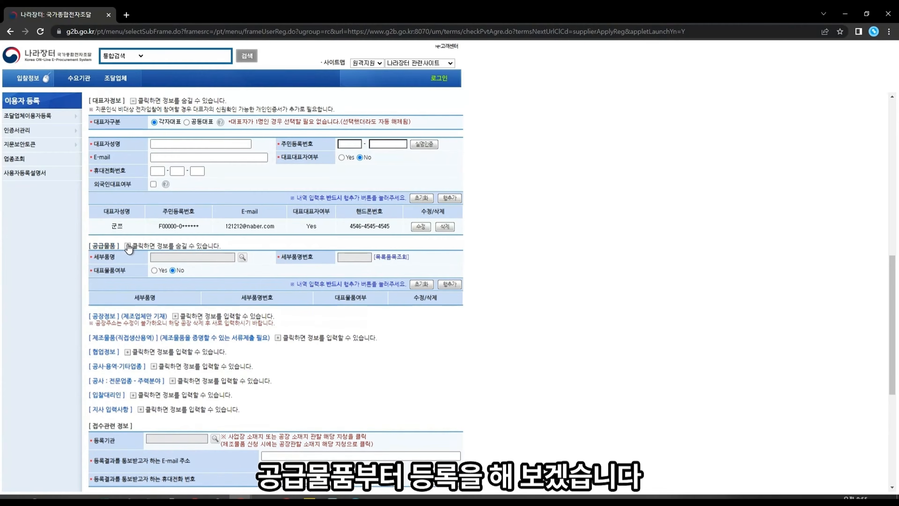
{"action": "left_click", "coordinate": [128, 246]}
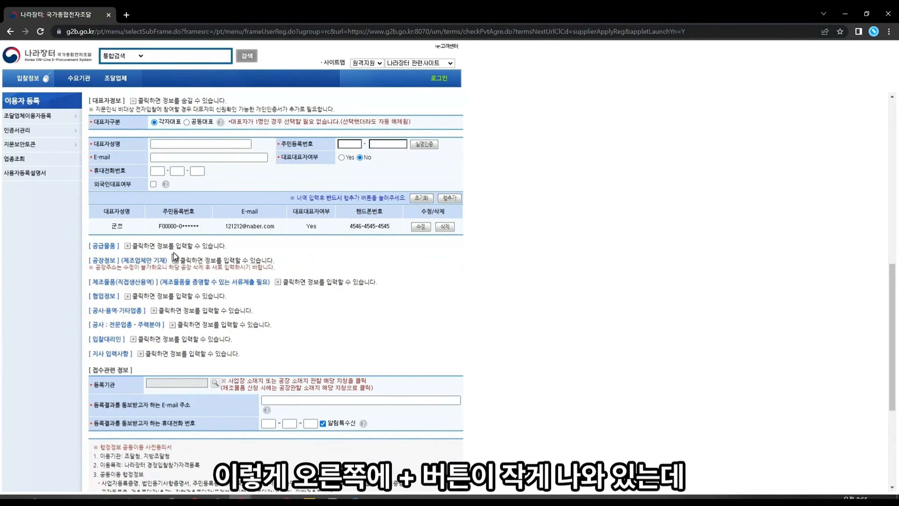
{"action": "left_click", "coordinate": [127, 246]}
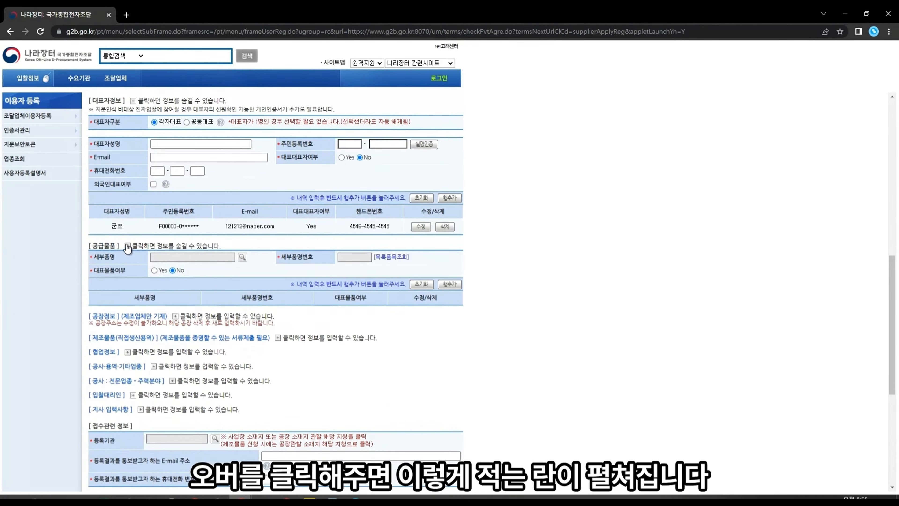
{"action": "left_click", "coordinate": [127, 246]}
{"action": "left_click", "coordinate": [127, 245]}
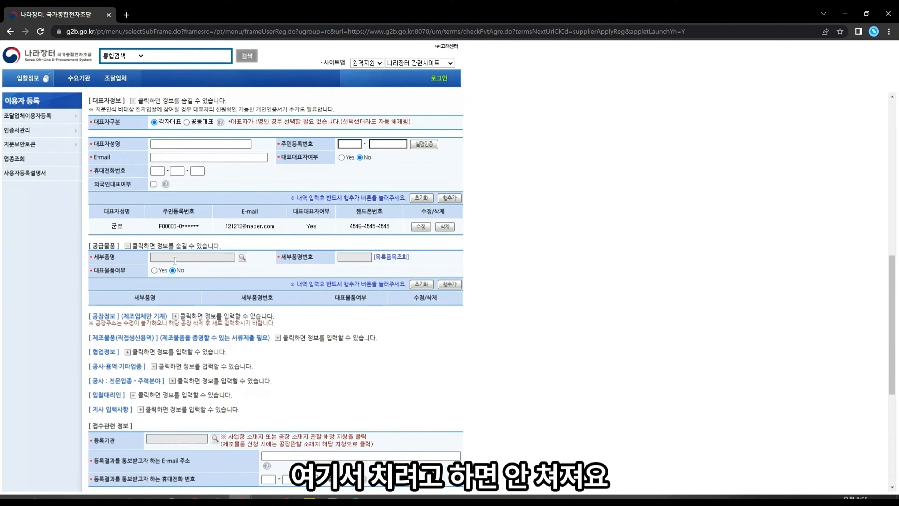
{"action": "left_click", "coordinate": [208, 257]}
{"action": "left_click", "coordinate": [243, 256]}
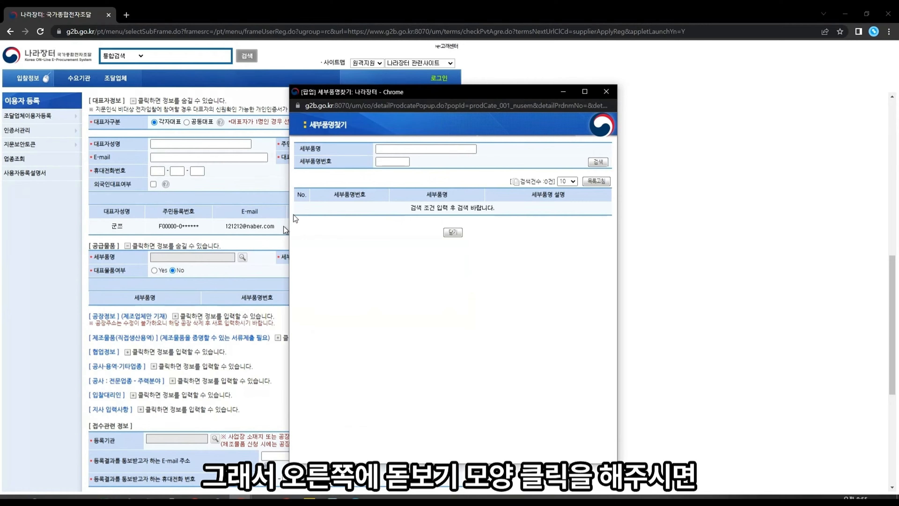
{"action": "left_click_drag", "start_coordinate": [369, 92], "coordinate": [303, 125]}
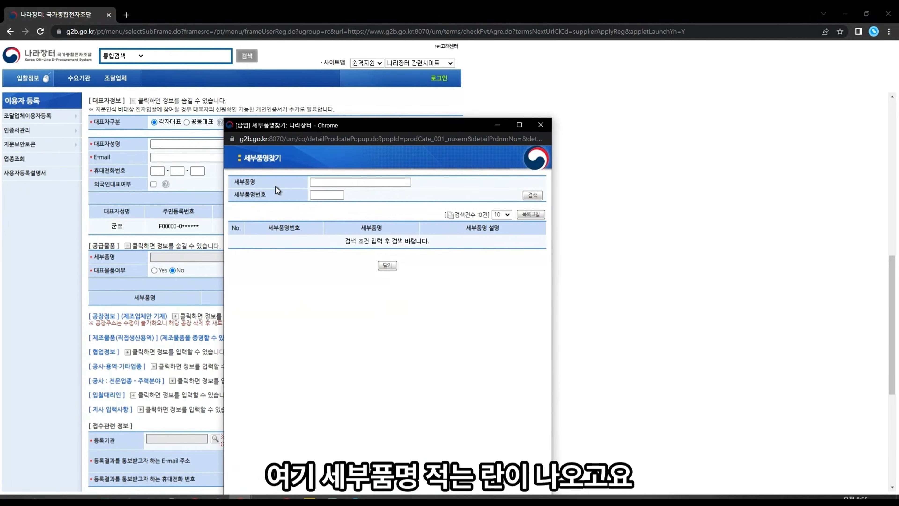
{"action": "left_click", "coordinate": [338, 182]}
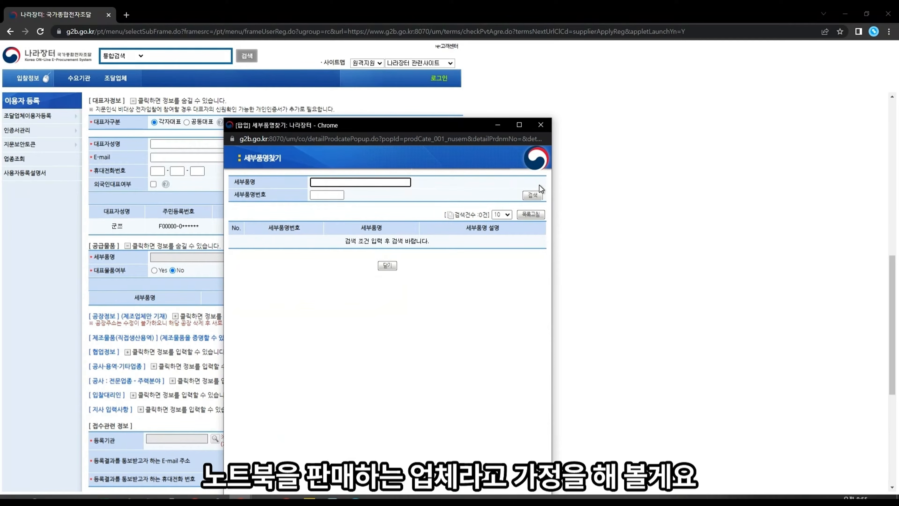
{"action": "type", "text": "ㄴㅗ트북"}
{"action": "key", "text": "Return"}
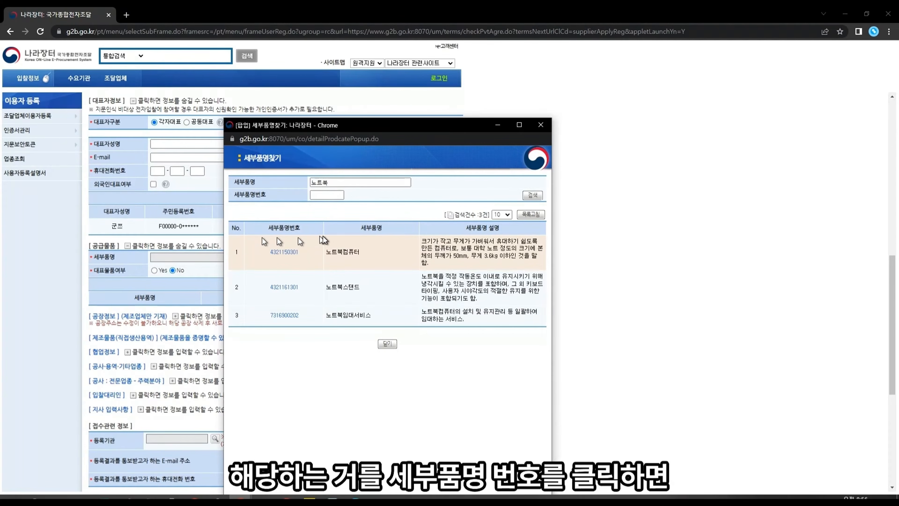
{"action": "left_click", "coordinate": [283, 252]}
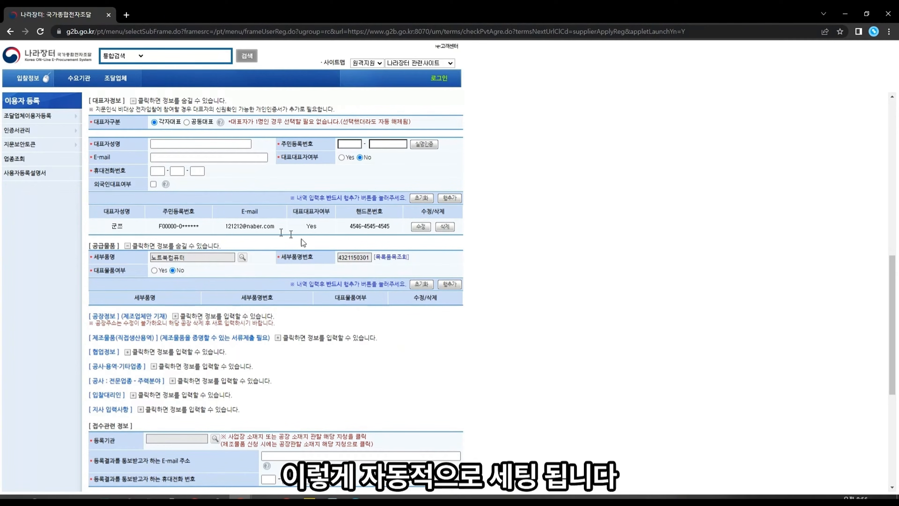
{"action": "left_click", "coordinate": [154, 271]}
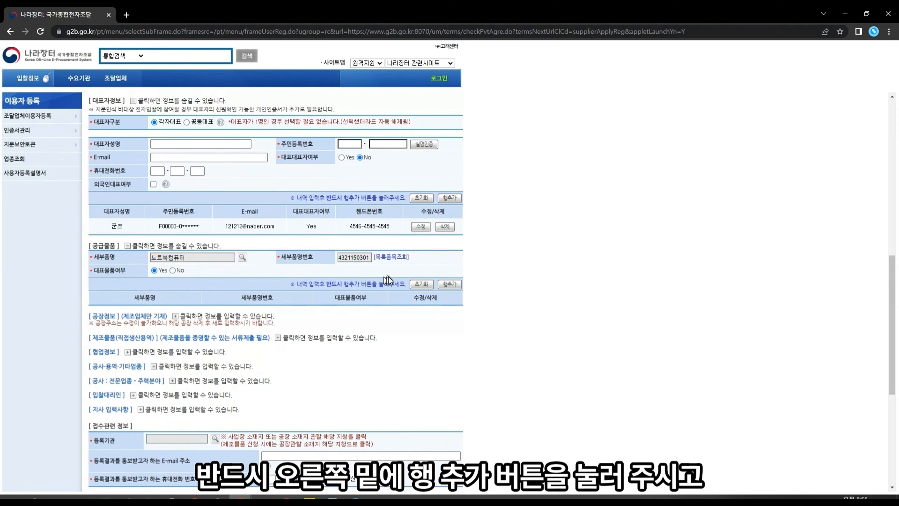
{"action": "left_click", "coordinate": [453, 286]}
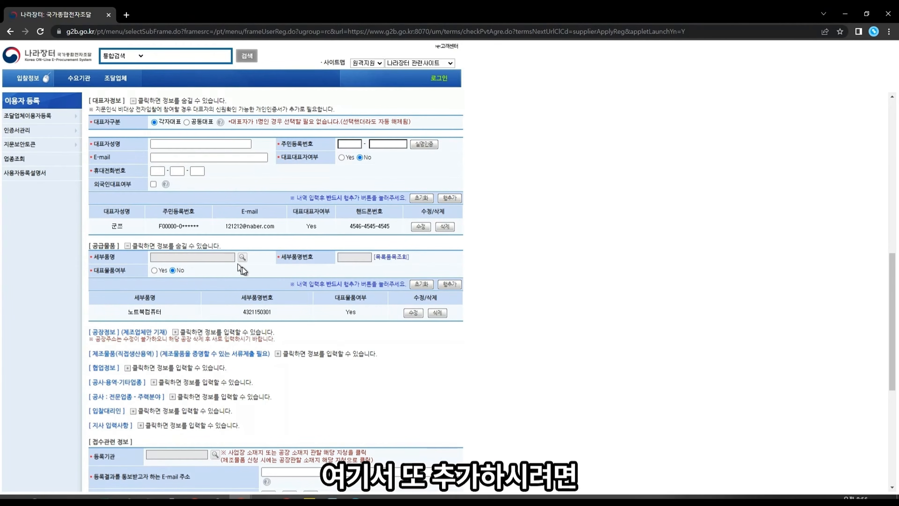
{"action": "left_click", "coordinate": [243, 257]}
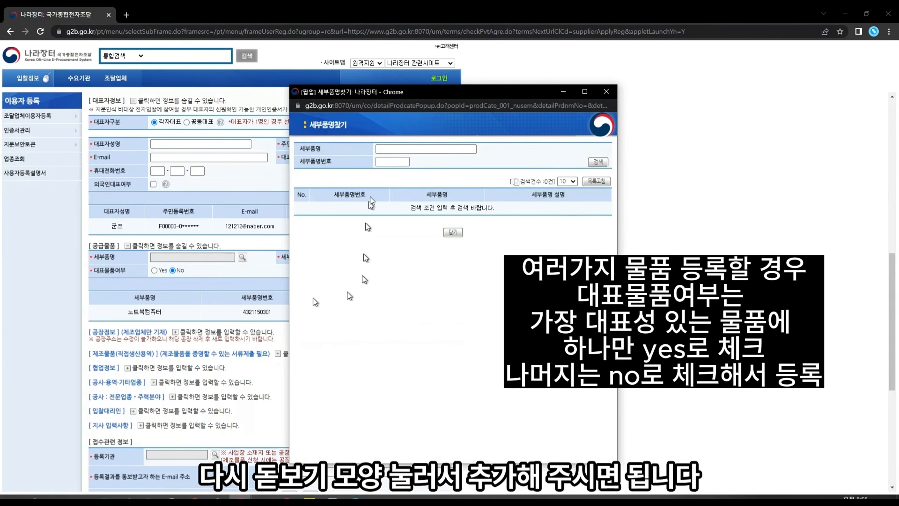
{"action": "left_click", "coordinate": [403, 149]}
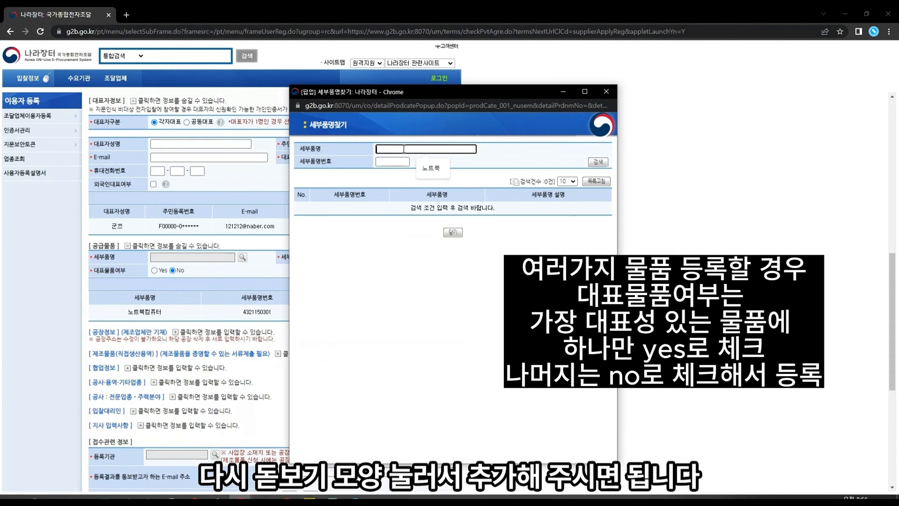
{"action": "type", "text": "ah"}
{"action": "key", "text": "BackSpace"}
{"action": "key", "text": "BackSpace"}
{"action": "type", "text": "데스크"}
{"action": "key", "text": "Return"}
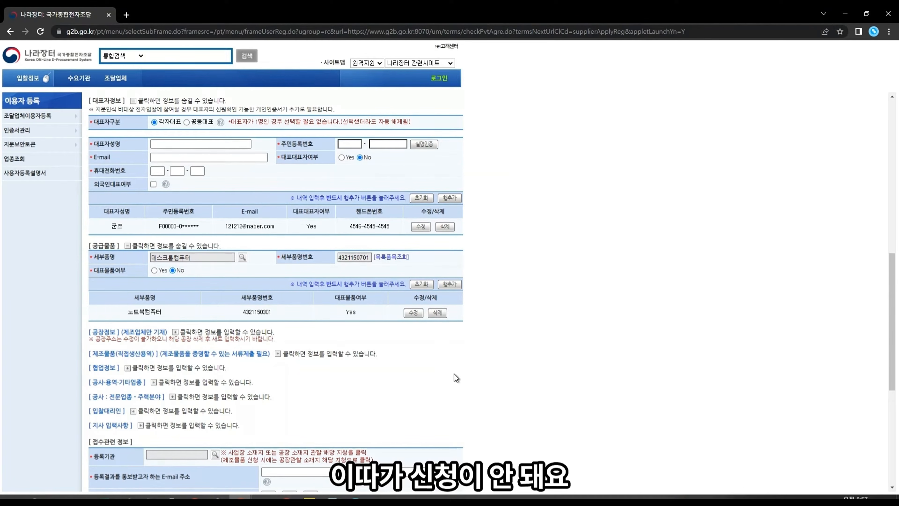
{"action": "left_click", "coordinate": [454, 286]}
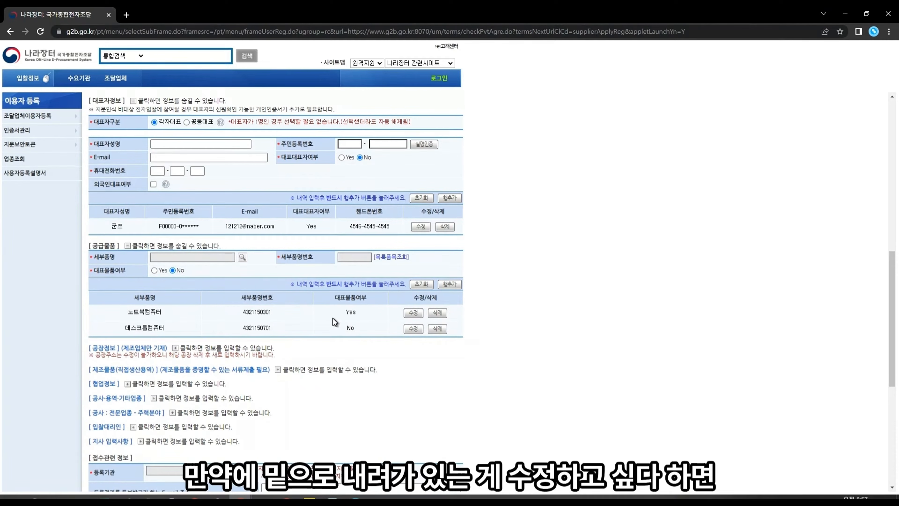
Step: Reopen the 노트북컴퓨터 row for editing and search detail items for 연필깎기
{"action": "left_click", "coordinate": [415, 316]}
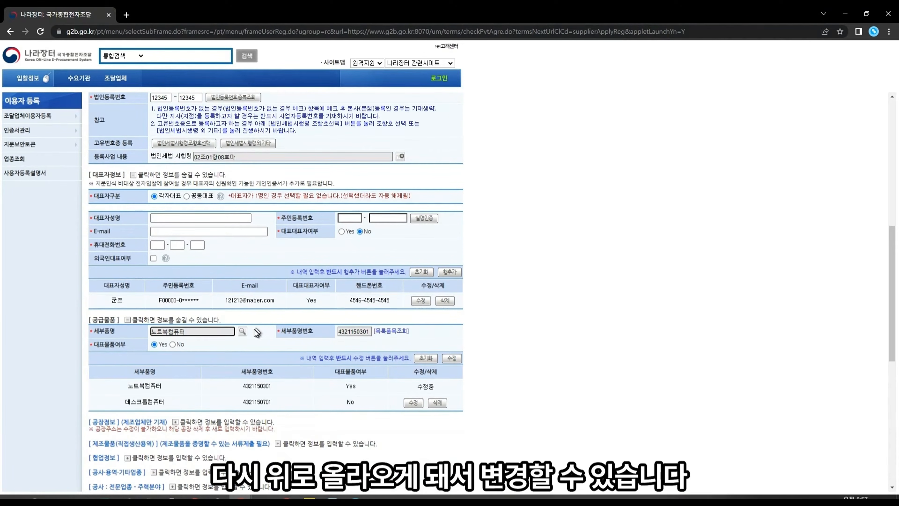
{"action": "left_click", "coordinate": [242, 331]}
{"action": "type", "text": "연"}
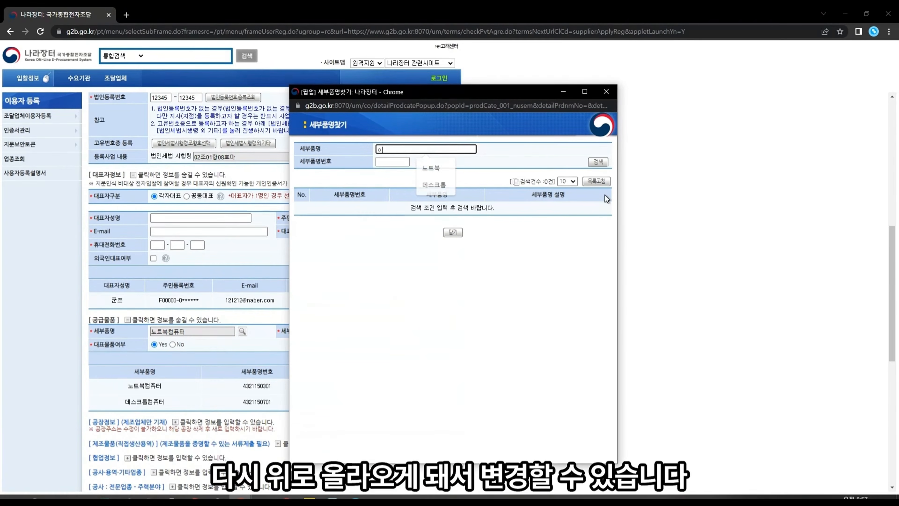
{"action": "type", "text": "필깎"}
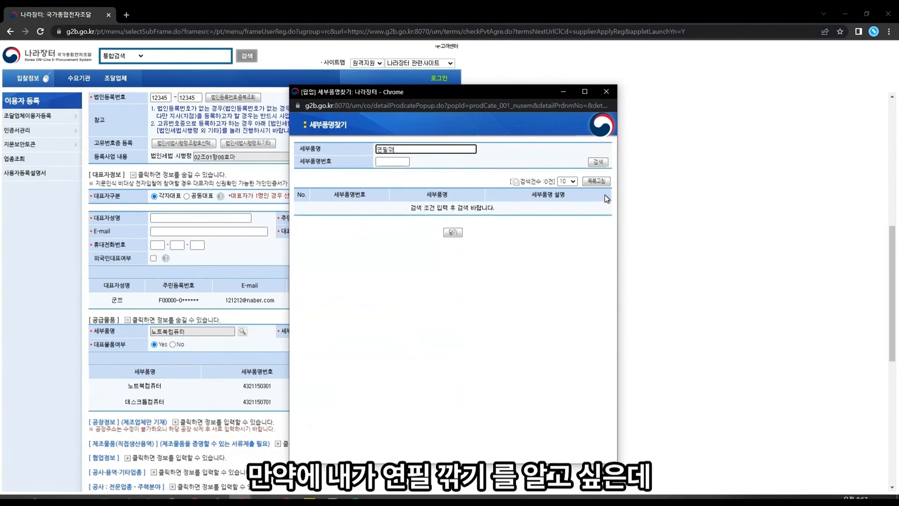
{"action": "type", "text": "기"}
{"action": "key", "text": "Return"}
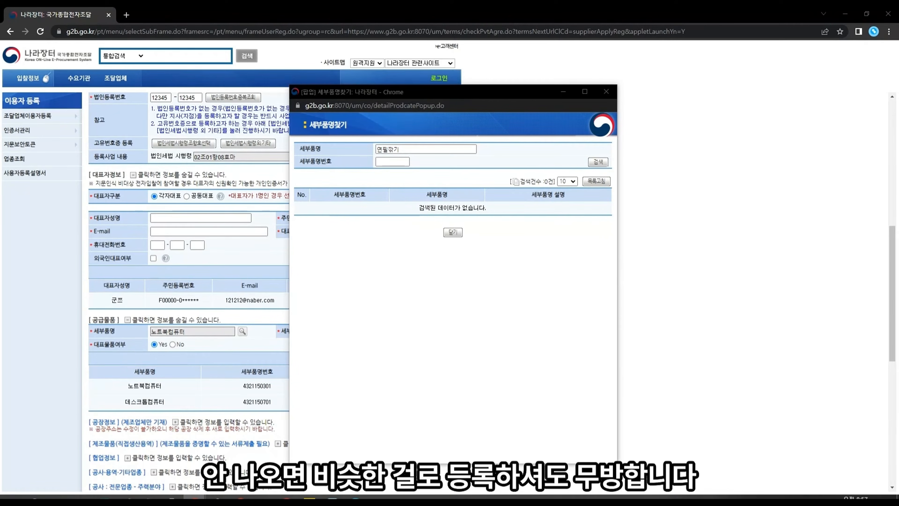
{"action": "left_click_drag", "start_coordinate": [402, 149], "coordinate": [314, 152]}
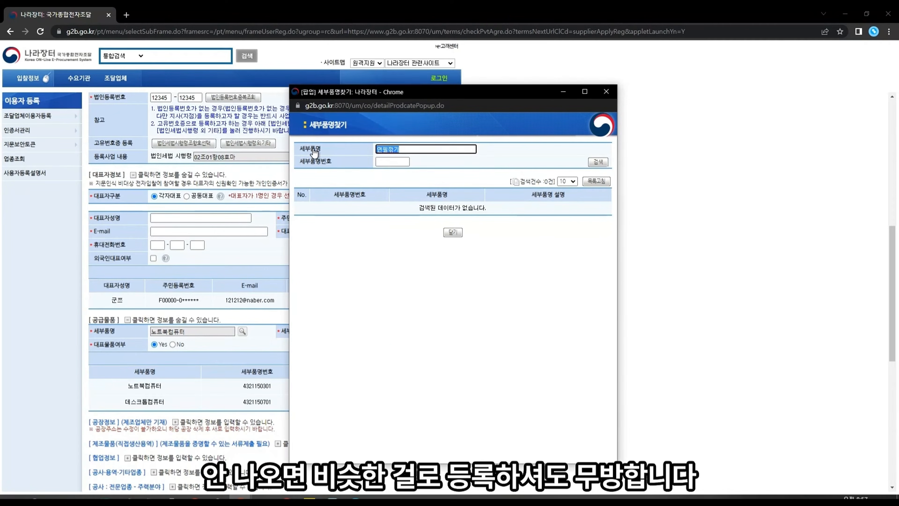
{"action": "type", "text": "연필"}
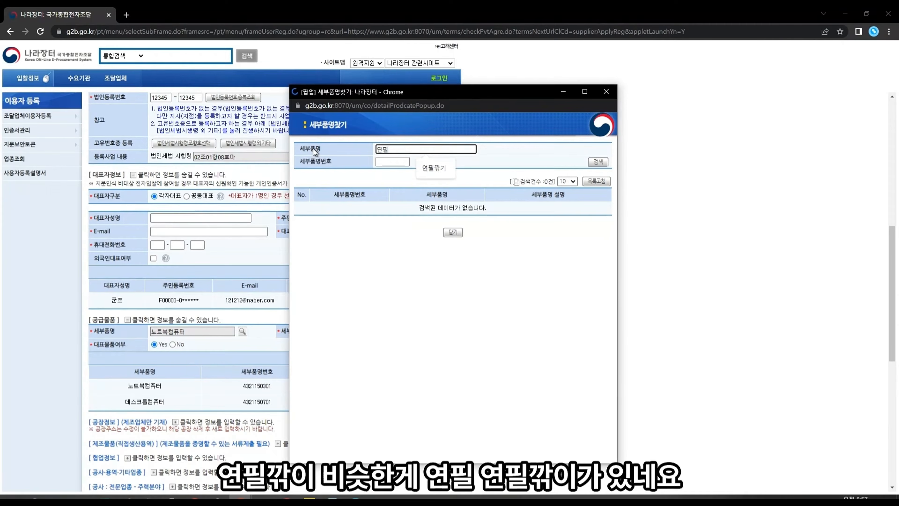
{"action": "key", "text": "Return"}
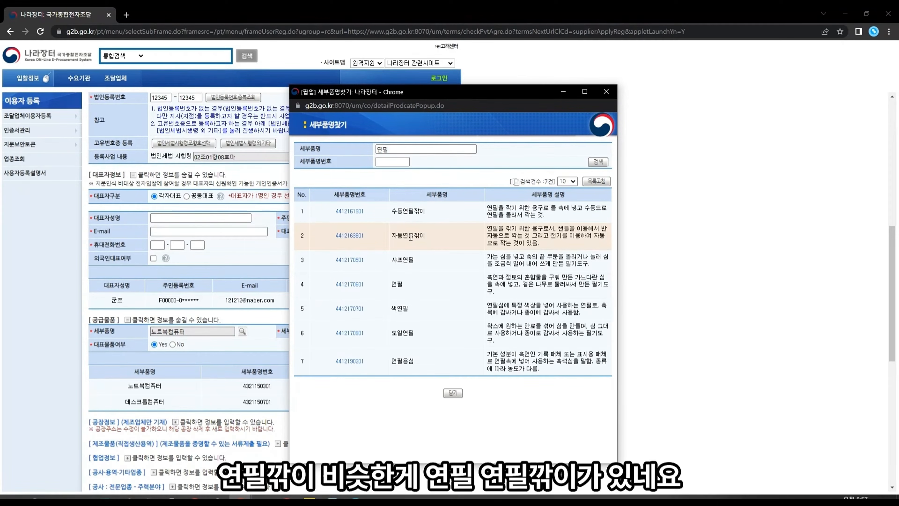
{"action": "left_click", "coordinate": [393, 150]}
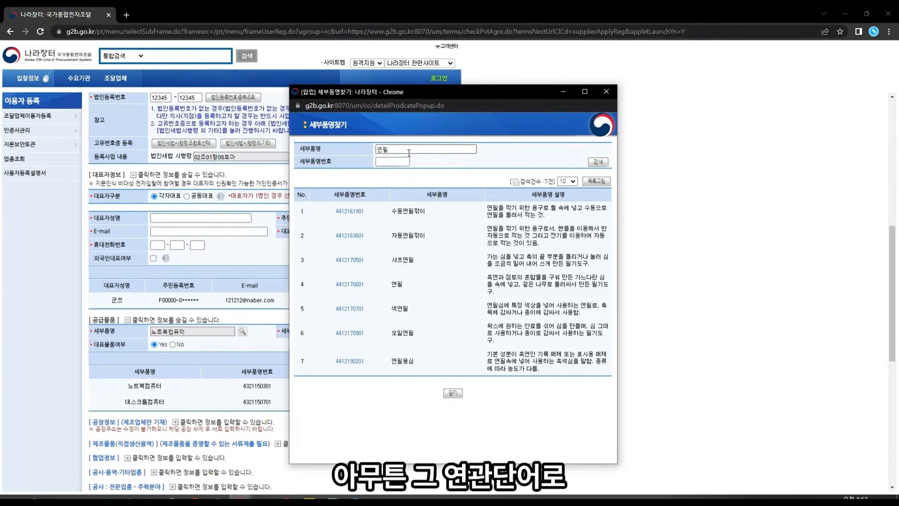
{"action": "key", "text": "BackSpace"}
{"action": "key", "text": "BackSpace"}
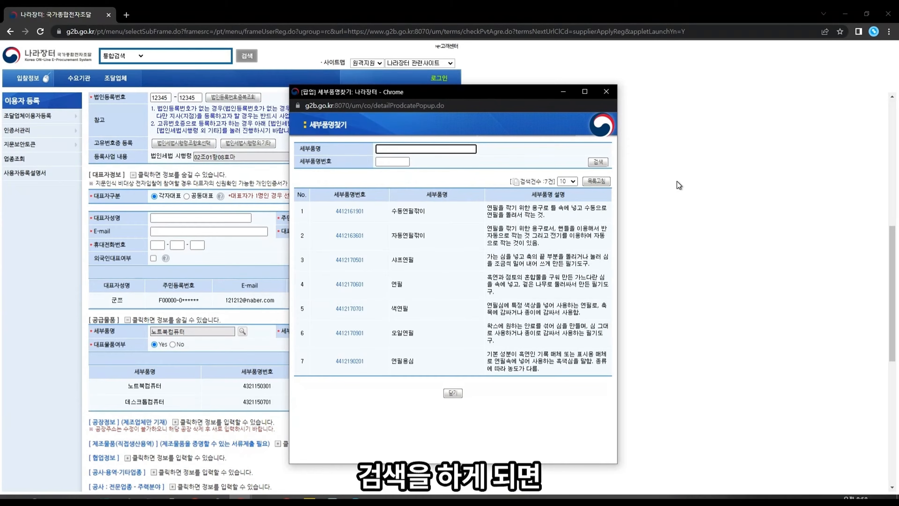
{"action": "type", "text": "샤프"}
{"action": "key", "text": "Return"}
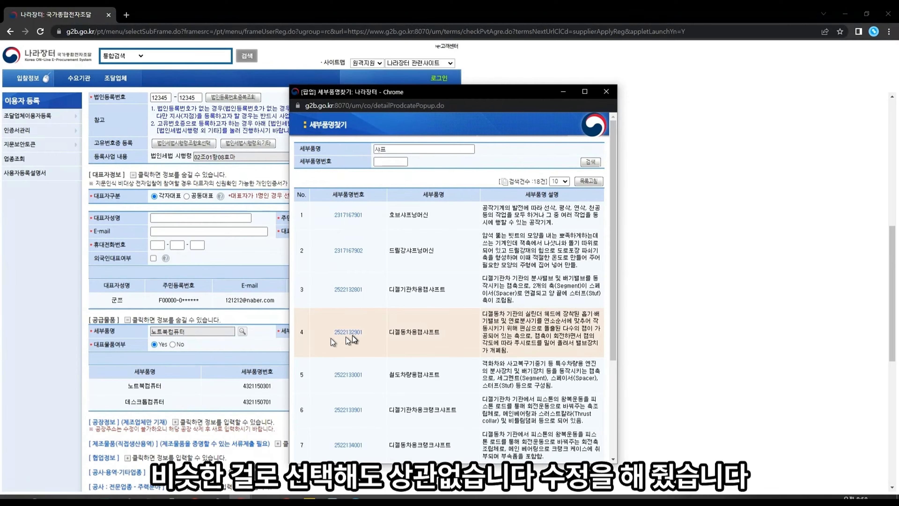
{"action": "left_click", "coordinate": [343, 251]}
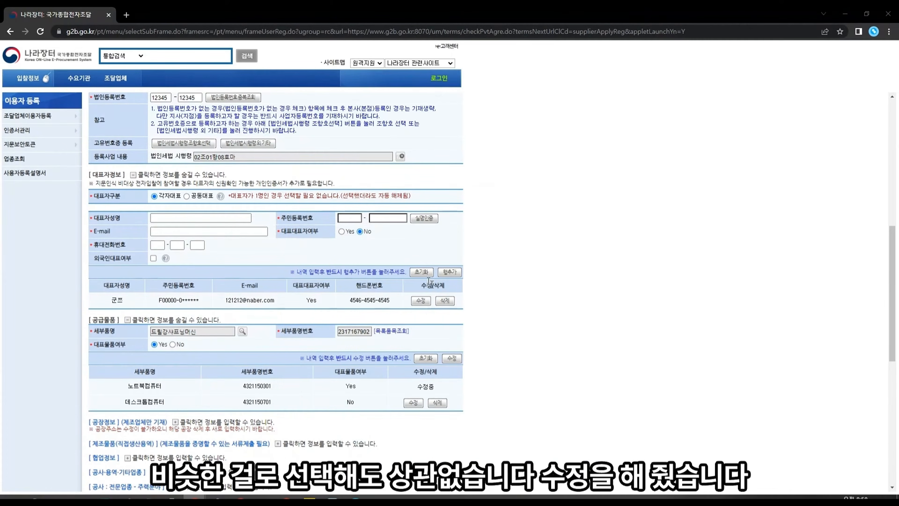
{"action": "left_click", "coordinate": [452, 359]}
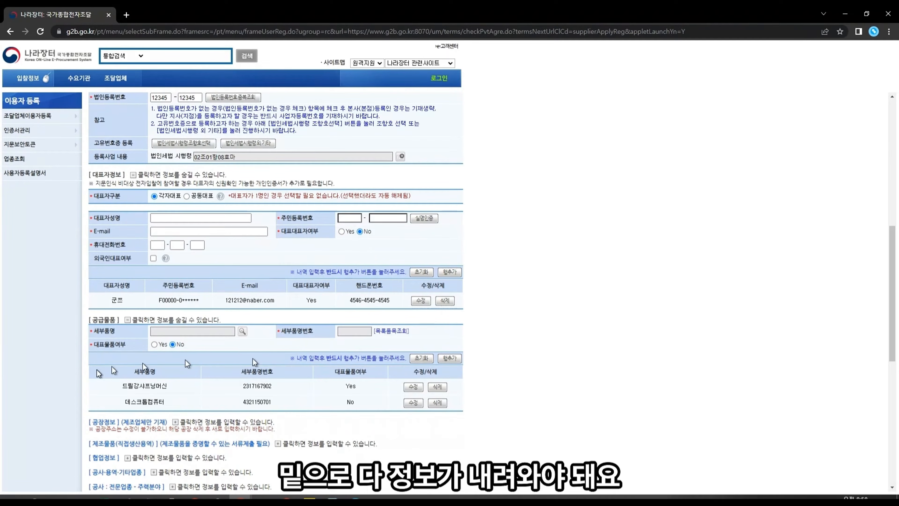
{"action": "scroll", "coordinate": [492, 259], "scroll_direction": "down", "scroll_amount": 3}
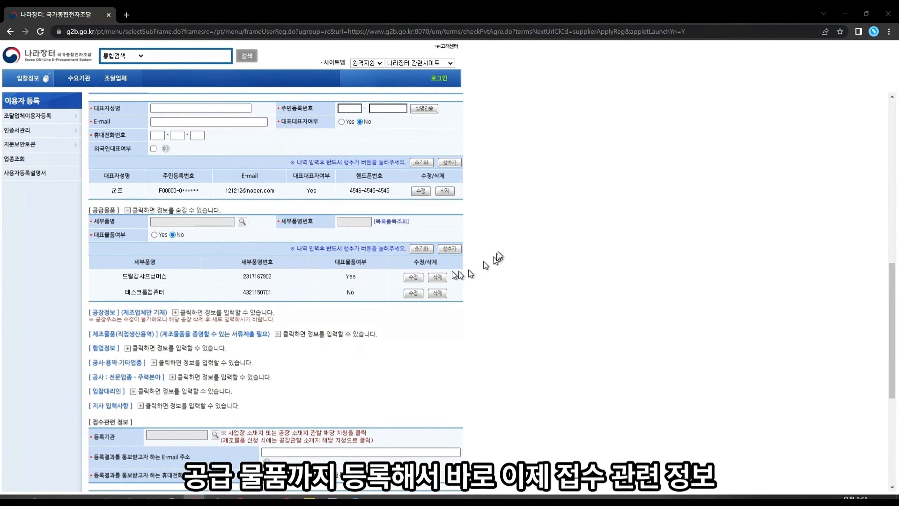
{"action": "scroll", "coordinate": [280, 306], "scroll_direction": "down", "scroll_amount": 7}
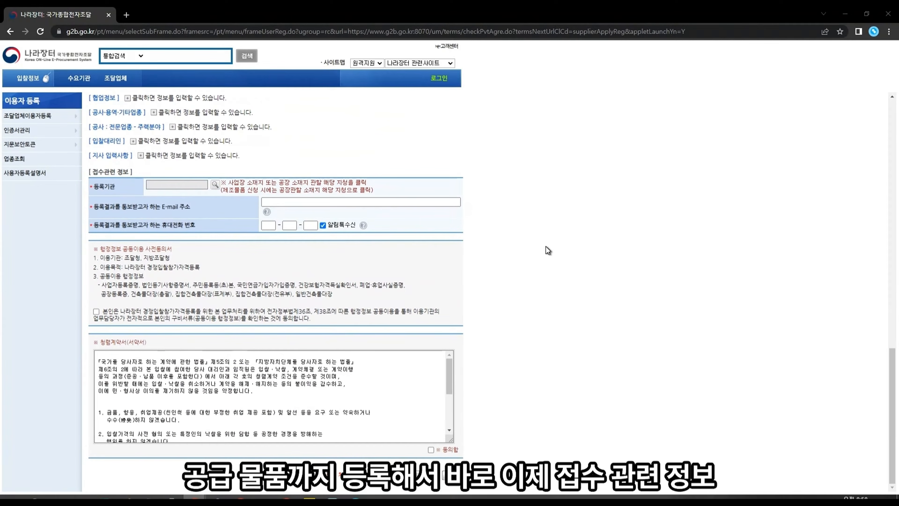
{"action": "scroll", "coordinate": [501, 368], "scroll_direction": "up", "scroll_amount": 6}
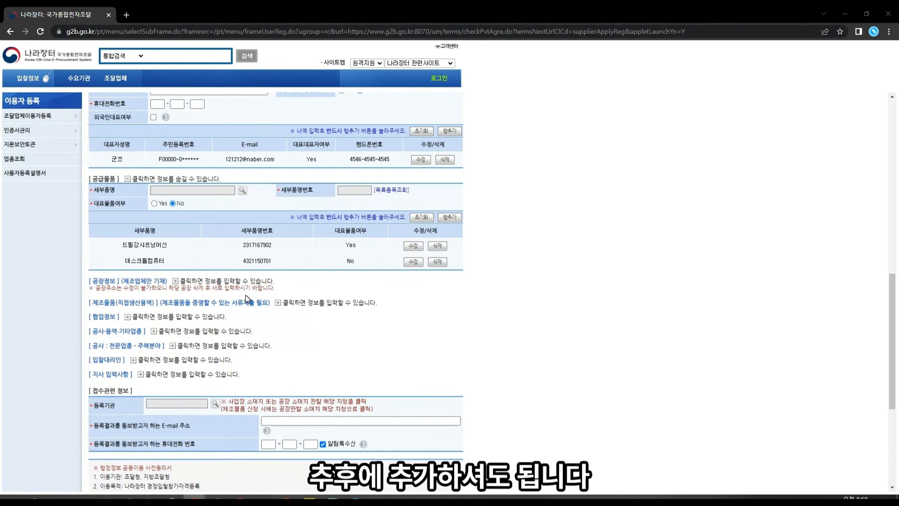
Step: Expand the 공사·용역·기타업종 section and open the 업종조회 industry lookup
{"action": "left_click", "coordinate": [153, 331]}
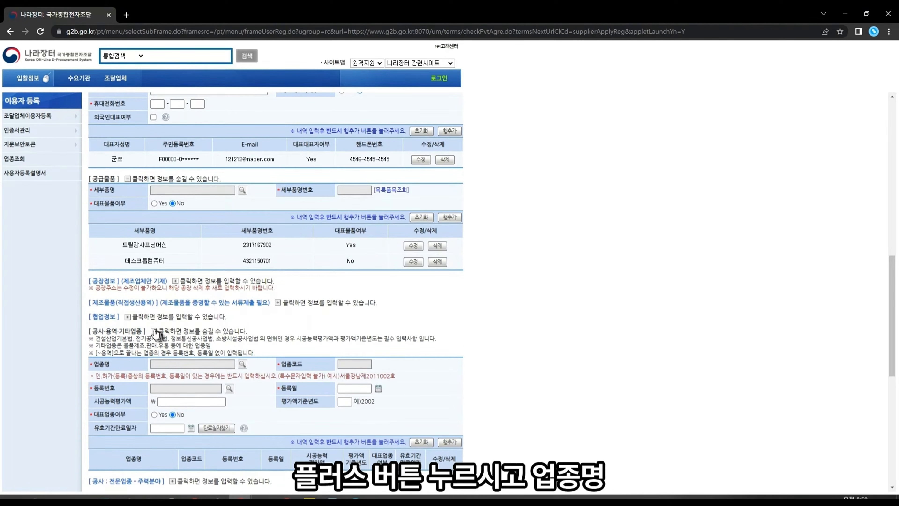
{"action": "left_click", "coordinate": [153, 332]}
{"action": "left_click", "coordinate": [153, 332]}
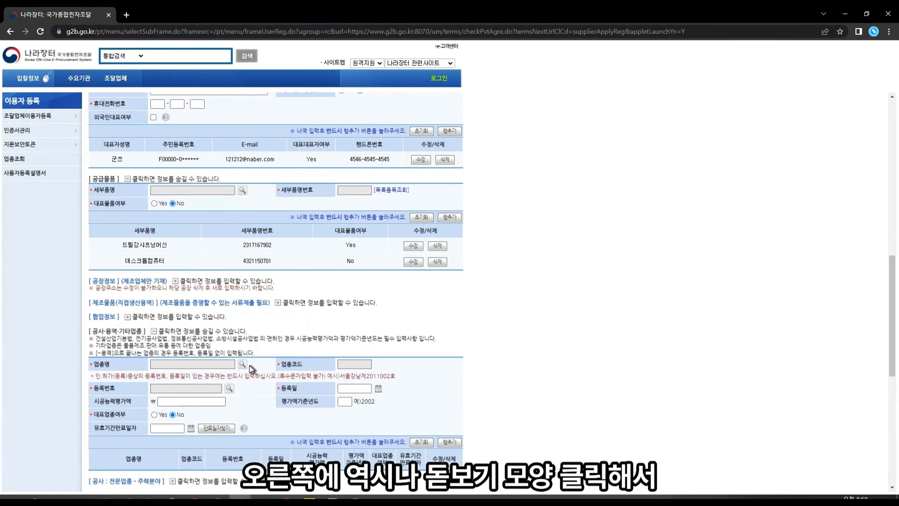
{"action": "left_click", "coordinate": [242, 365]}
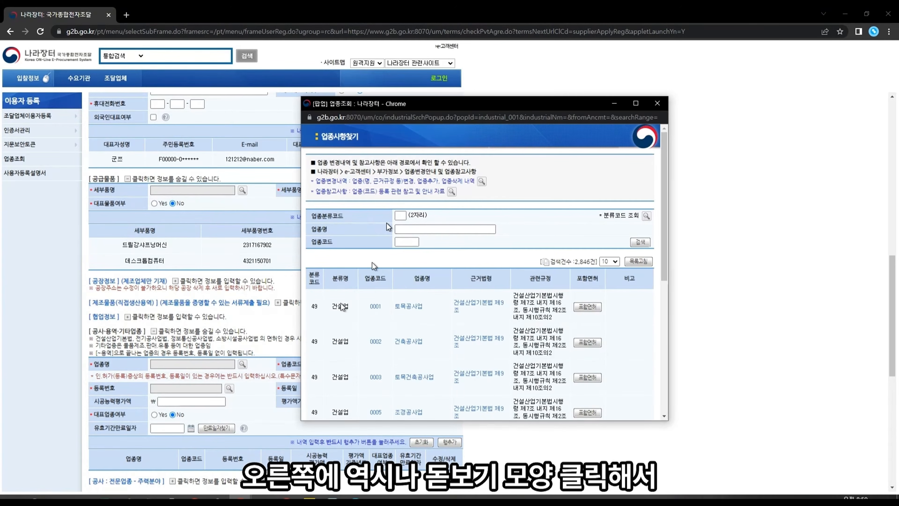
{"action": "double_click", "coordinate": [334, 244]}
Step: Search code 9999, choose 기타자유업종, mark it representative (Yes), and add the row
{"action": "left_click", "coordinate": [407, 242]}
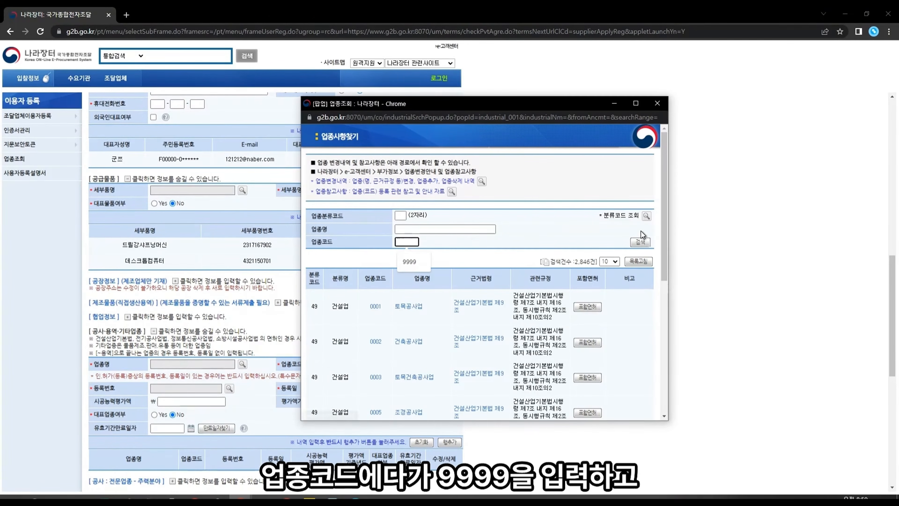
{"action": "type", "text": "9999"}
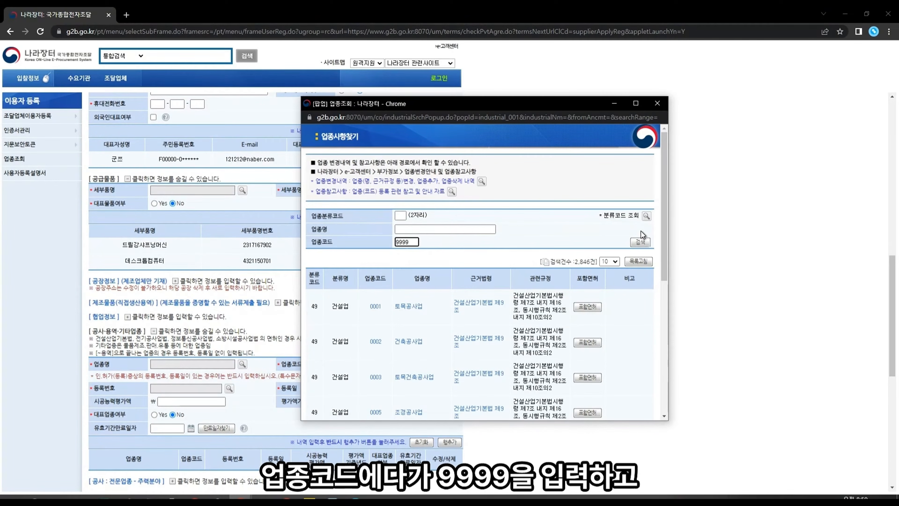
{"action": "left_click", "coordinate": [642, 242]}
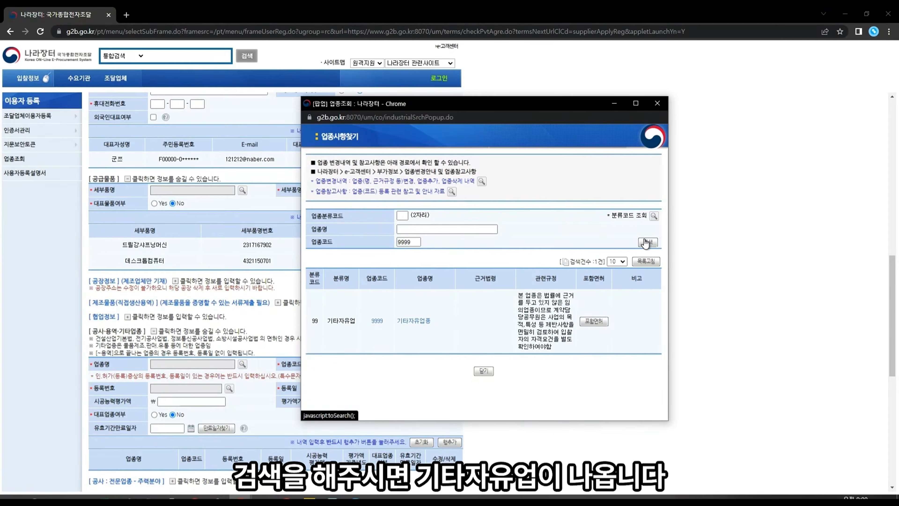
{"action": "left_click", "coordinate": [409, 322]}
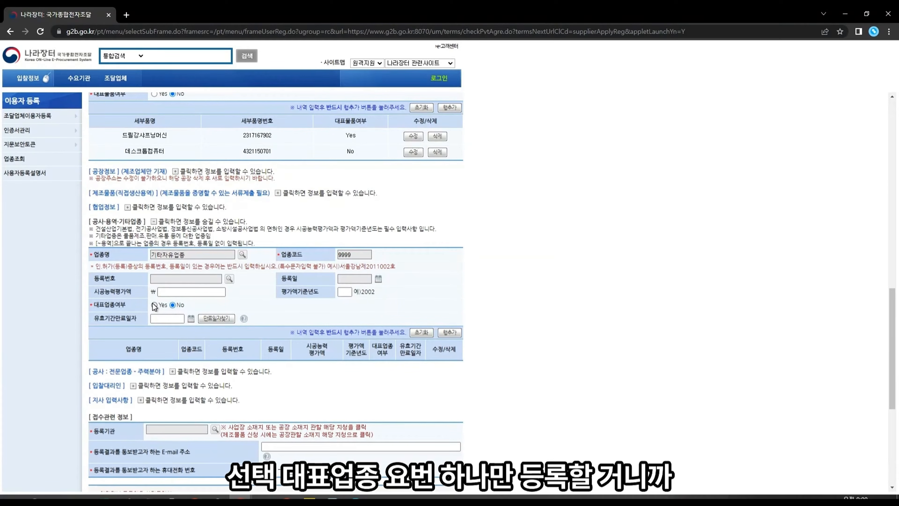
{"action": "left_click", "coordinate": [154, 304]}
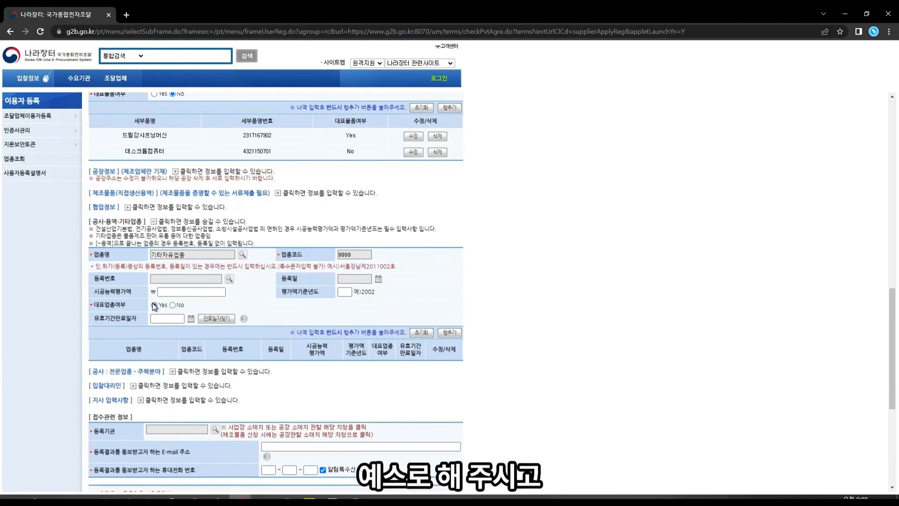
{"action": "left_click", "coordinate": [450, 334]}
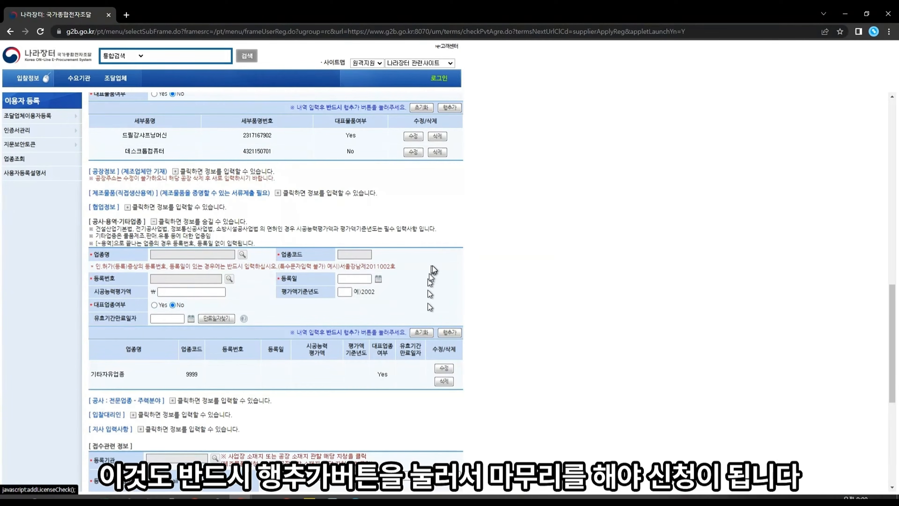
{"action": "left_click", "coordinate": [242, 261]}
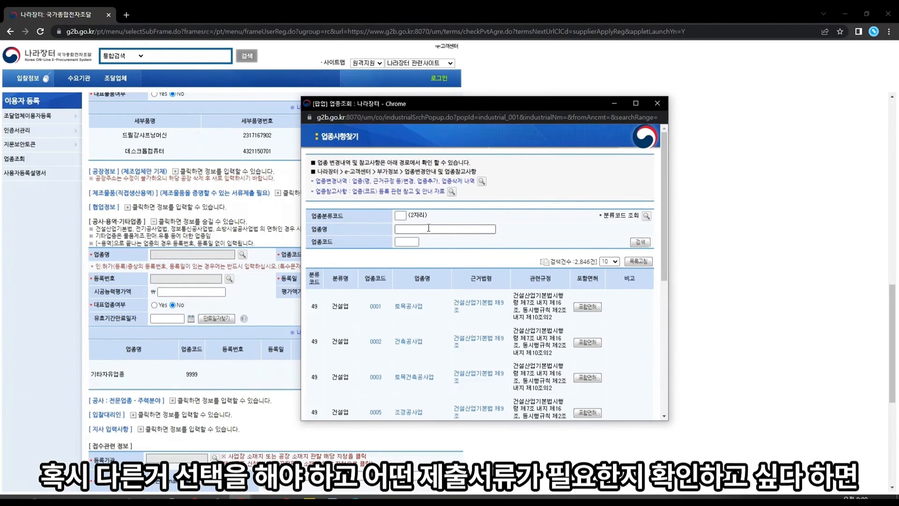
{"action": "scroll", "coordinate": [465, 301], "scroll_direction": "down", "scroll_amount": 2}
{"action": "scroll", "coordinate": [465, 300], "scroll_direction": "up", "scroll_amount": 4}
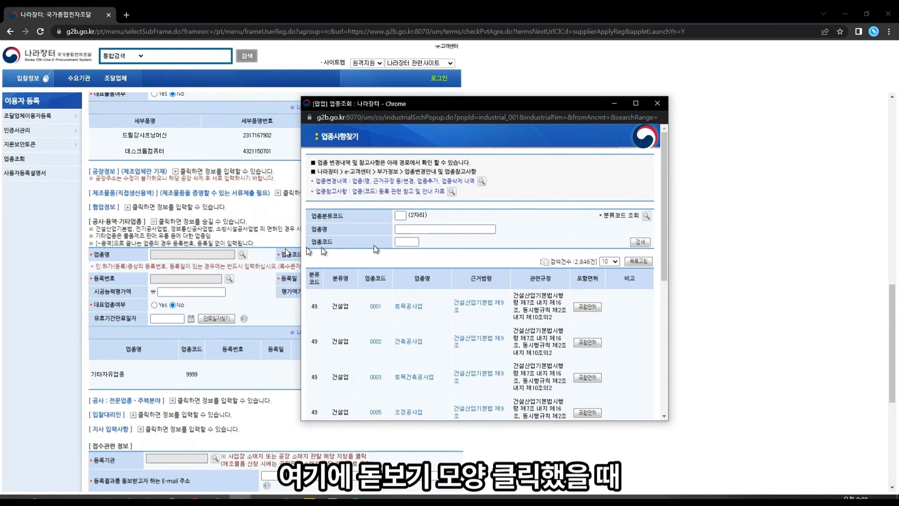
{"action": "scroll", "coordinate": [425, 223], "scroll_direction": "down", "scroll_amount": 6}
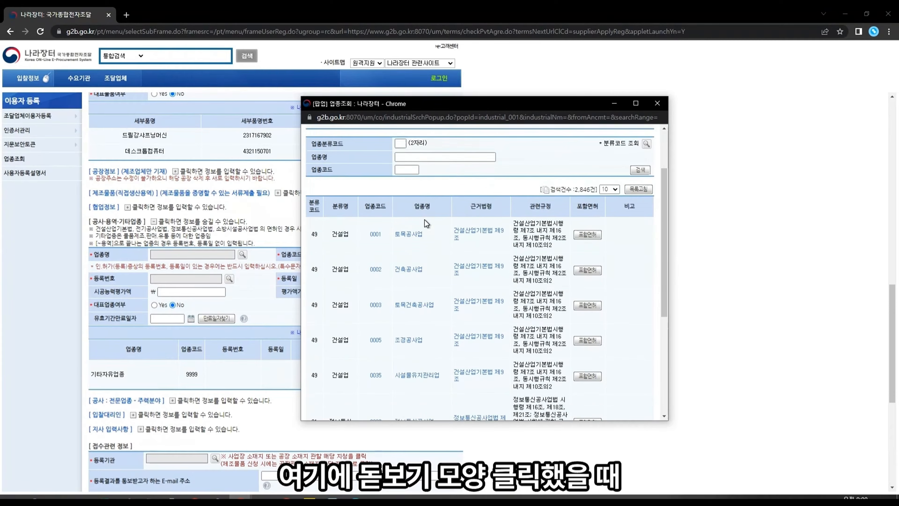
{"action": "scroll", "coordinate": [425, 223], "scroll_direction": "up", "scroll_amount": 6}
{"action": "left_click", "coordinate": [429, 230]}
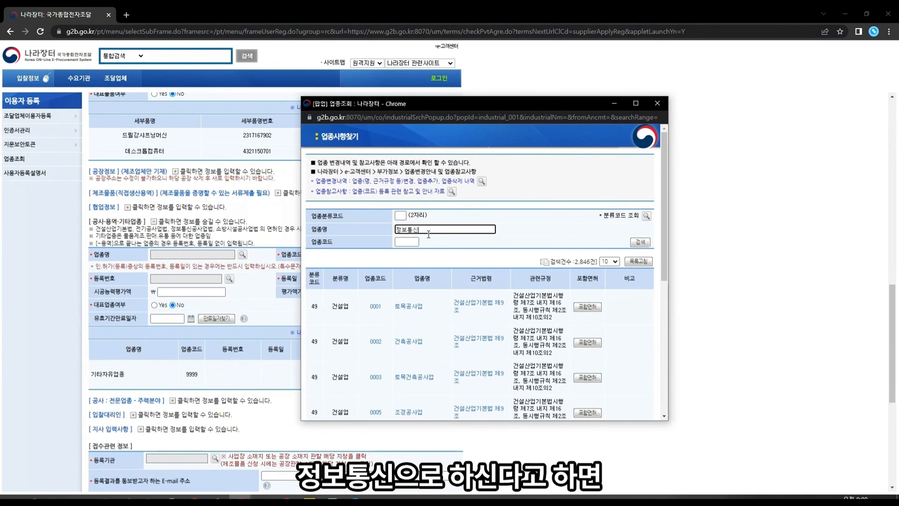
{"action": "key", "text": "Return"}
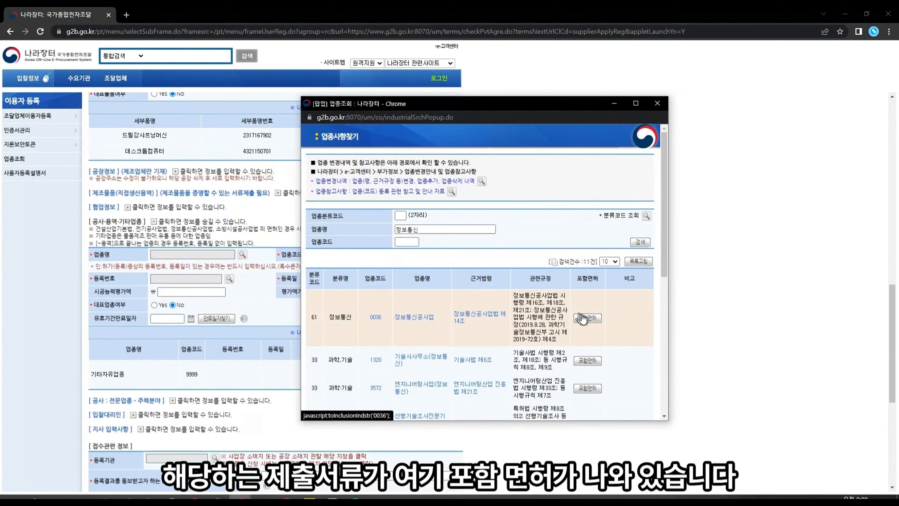
{"action": "left_click", "coordinate": [587, 318]}
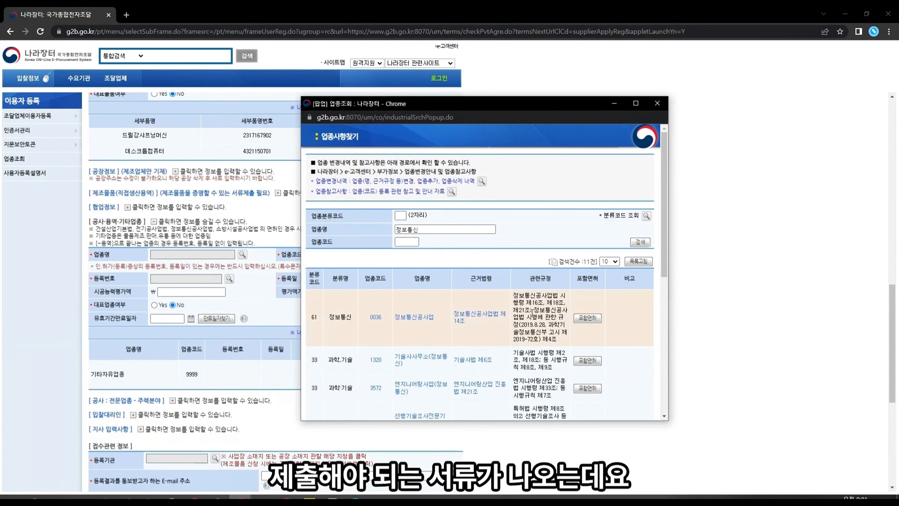
{"action": "scroll", "coordinate": [533, 315], "scroll_direction": "down", "scroll_amount": 3}
{"action": "left_click", "coordinate": [483, 208]}
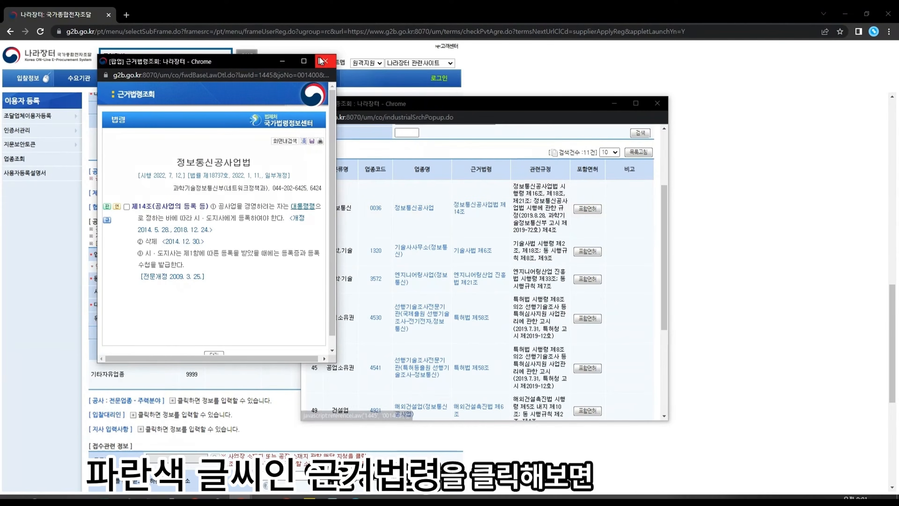
{"action": "left_click", "coordinate": [325, 61]}
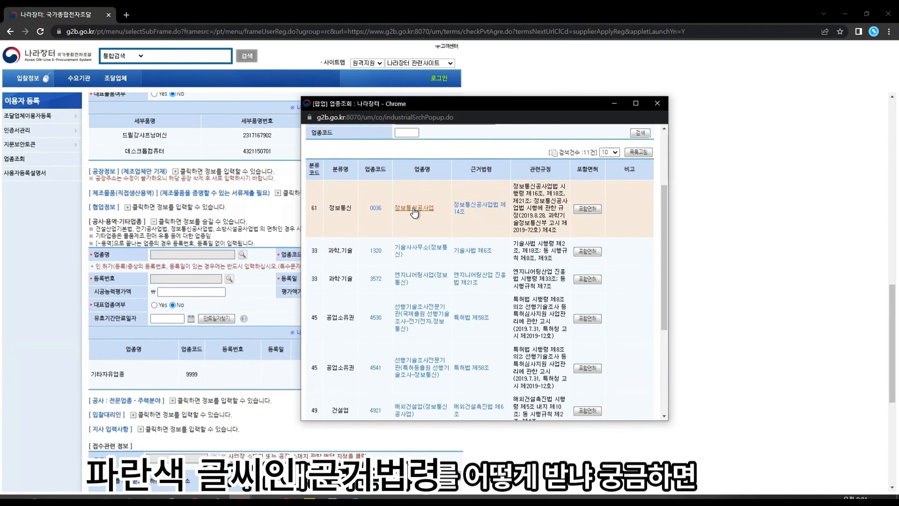
{"action": "left_click", "coordinate": [487, 203]}
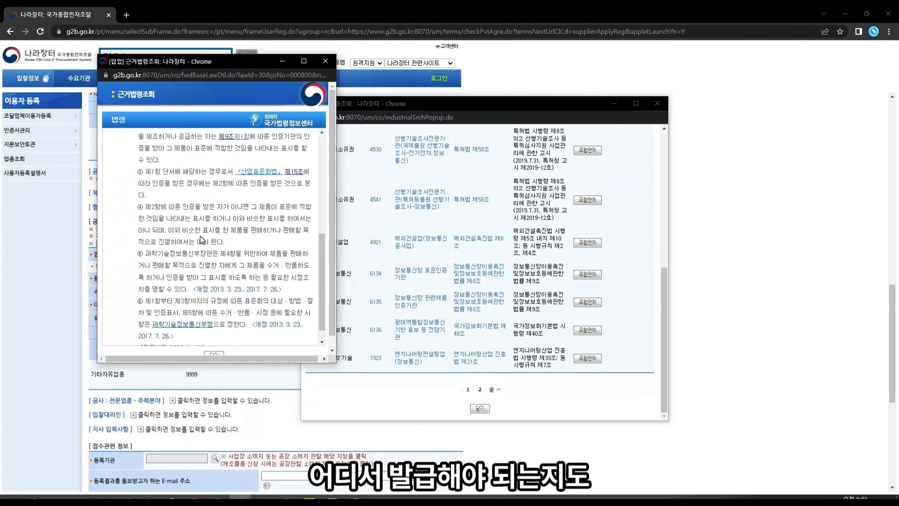
{"action": "scroll", "coordinate": [214, 241], "scroll_direction": "down", "scroll_amount": 1}
{"action": "scroll", "coordinate": [197, 270], "scroll_direction": "up", "scroll_amount": 5}
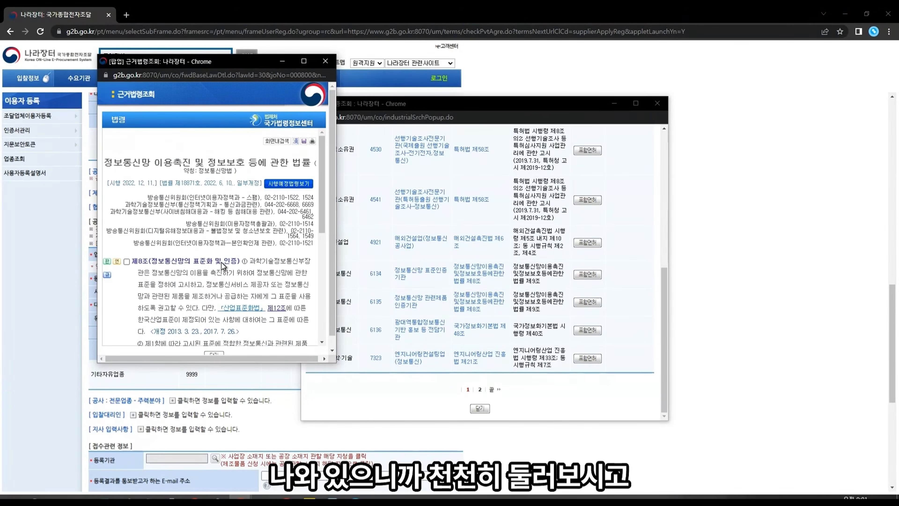
{"action": "left_click", "coordinate": [326, 76]}
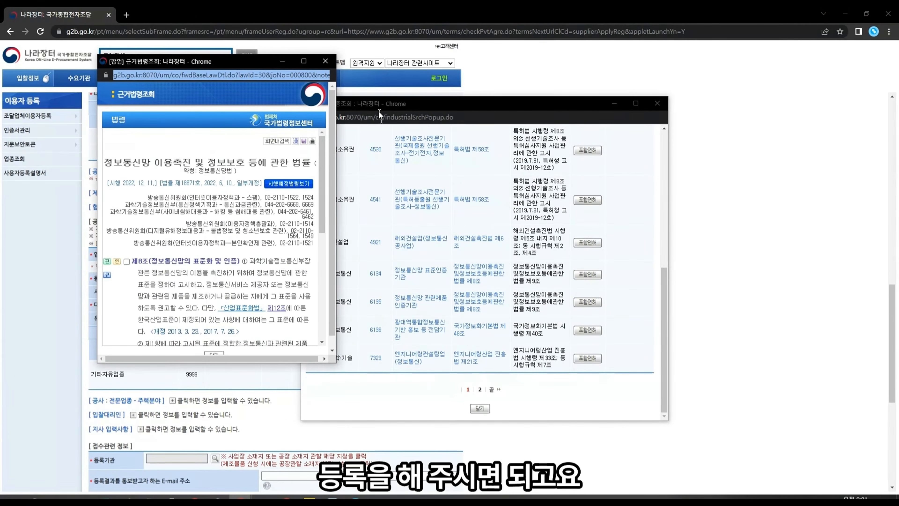
{"action": "left_click", "coordinate": [331, 65]}
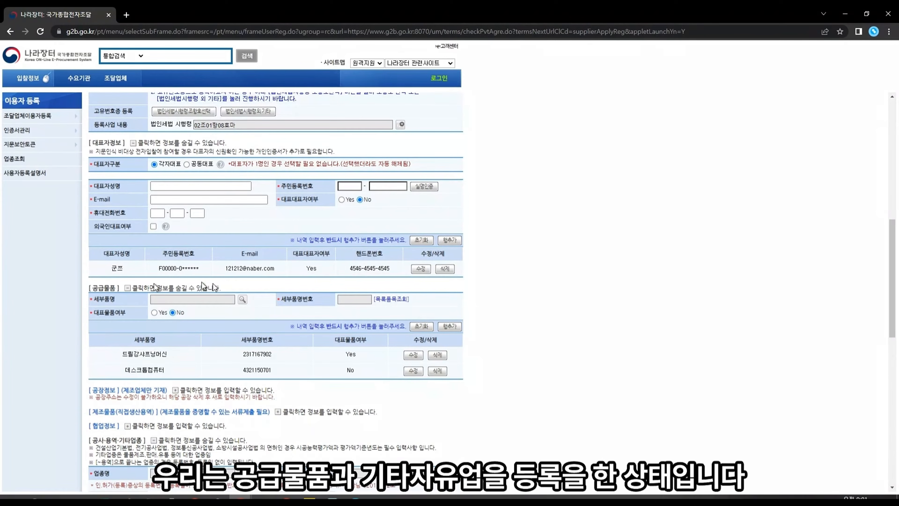
Step: Scroll down the registration form to reach the 입찰대리인 section
{"action": "scroll", "coordinate": [140, 227], "scroll_direction": "down", "scroll_amount": 5}
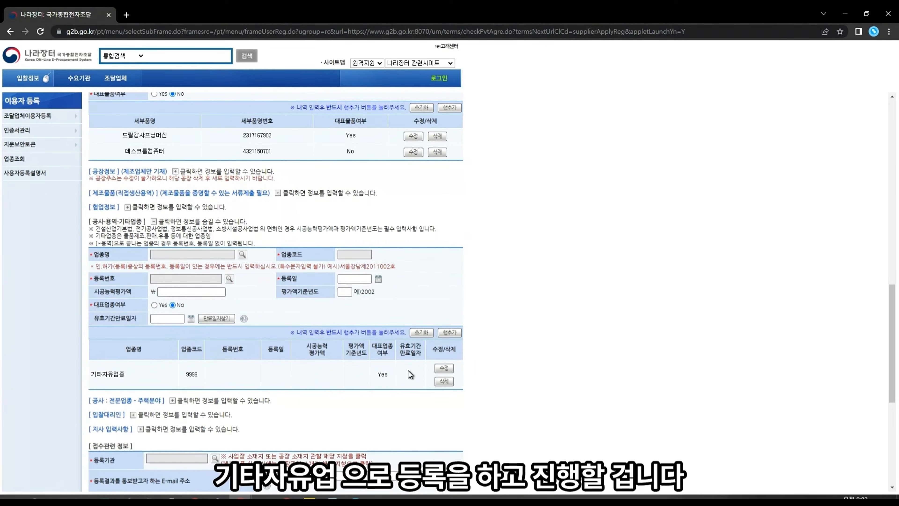
{"action": "scroll", "coordinate": [408, 371], "scroll_direction": "down", "scroll_amount": 3}
{"action": "scroll", "coordinate": [408, 371], "scroll_direction": "up", "scroll_amount": 3}
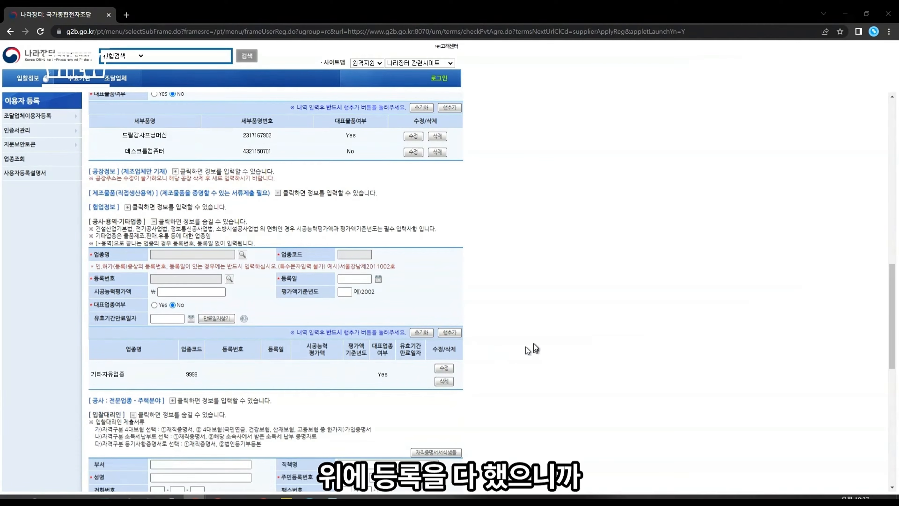
{"action": "scroll", "coordinate": [534, 342], "scroll_direction": "down", "scroll_amount": 3}
{"action": "scroll", "coordinate": [534, 343], "scroll_direction": "up", "scroll_amount": 3}
{"action": "scroll", "coordinate": [329, 325], "scroll_direction": "down", "scroll_amount": 8}
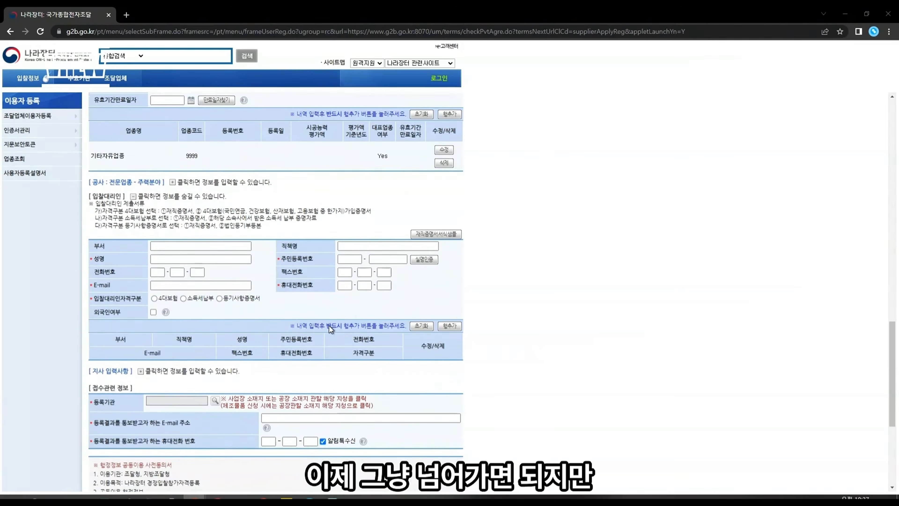
{"action": "scroll", "coordinate": [329, 326], "scroll_direction": "up", "scroll_amount": 5}
{"action": "scroll", "coordinate": [266, 328], "scroll_direction": "down", "scroll_amount": 3}
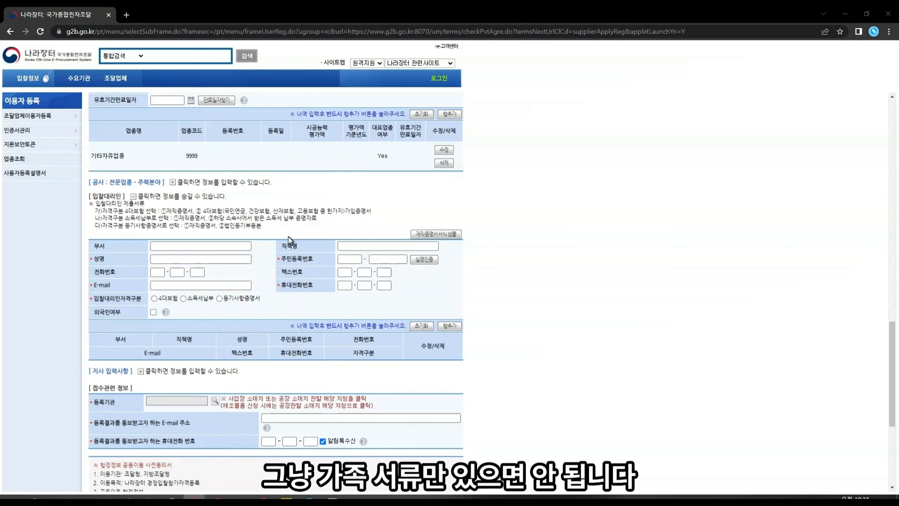
Step: Enter the bid agent's department 권쯔과, job title and the agent's name
{"action": "left_click", "coordinate": [167, 245]}
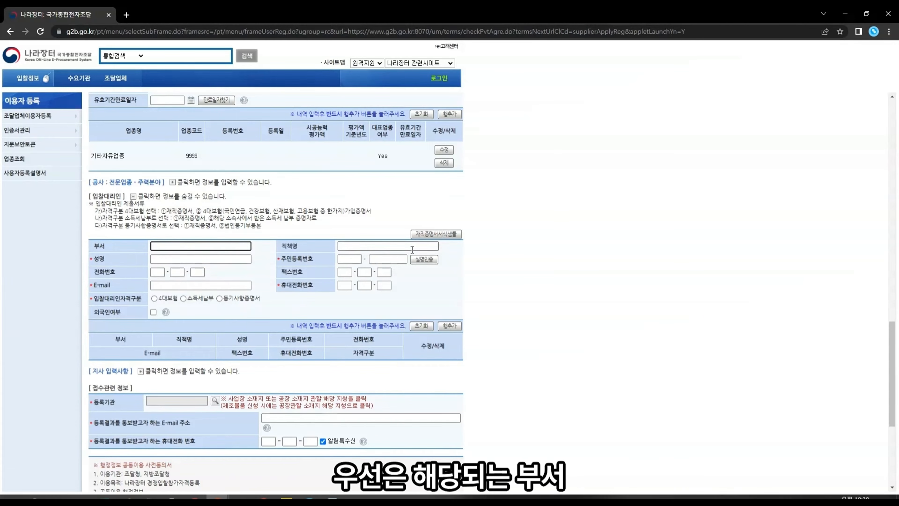
{"action": "type", "text": "권쯔과"}
{"action": "left_click", "coordinate": [413, 250]}
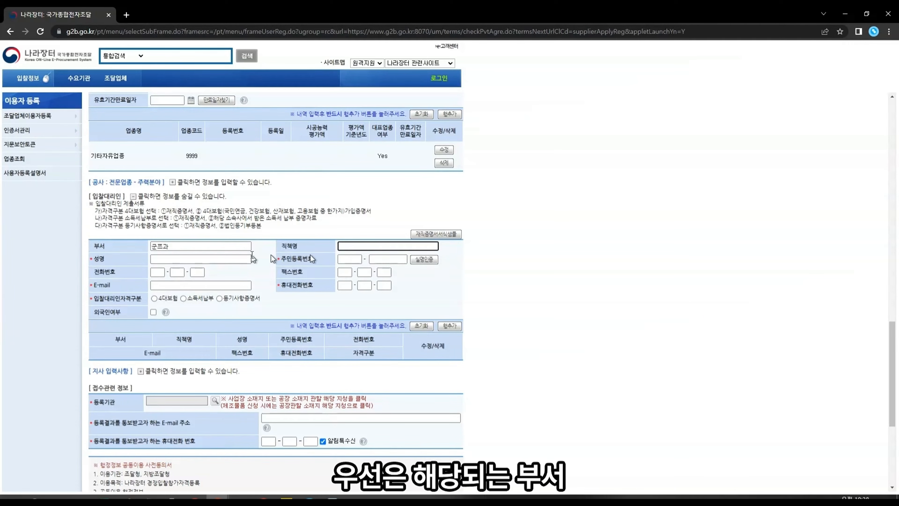
{"action": "left_click", "coordinate": [209, 246]}
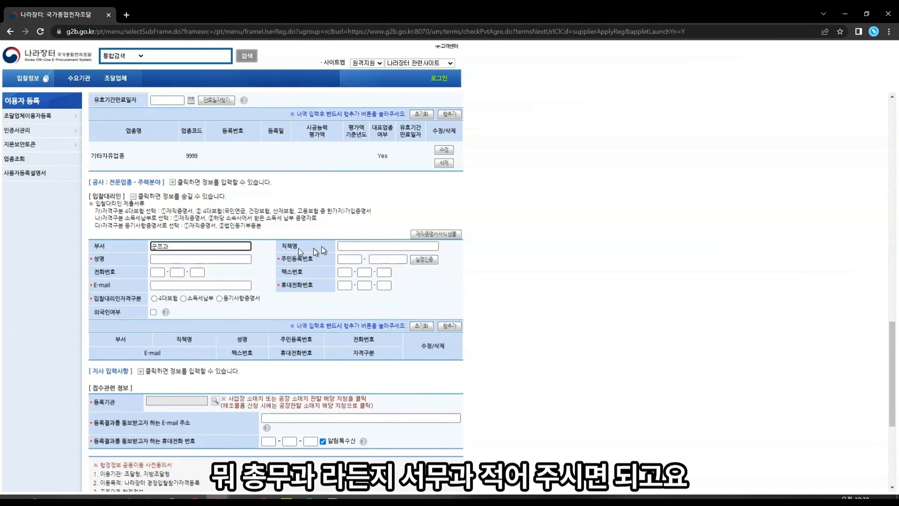
{"action": "double_click", "coordinate": [211, 248]}
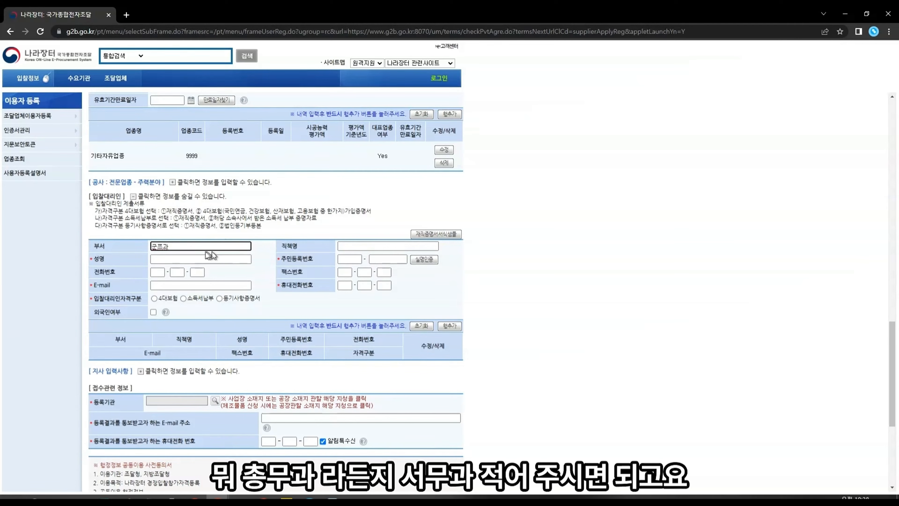
{"action": "left_click", "coordinate": [345, 246]}
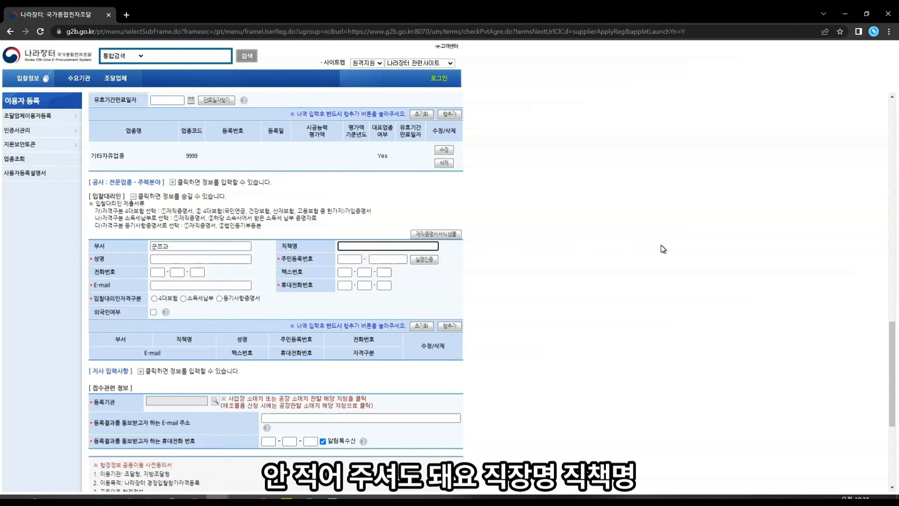
{"action": "type", "text": "김대리"}
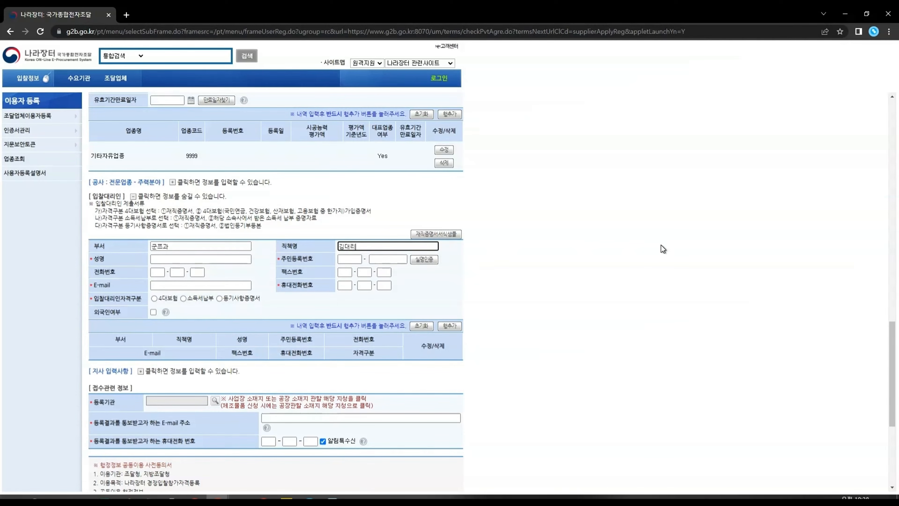
{"action": "left_click", "coordinate": [196, 259]}
{"action": "type", "text": "ㄱ"}
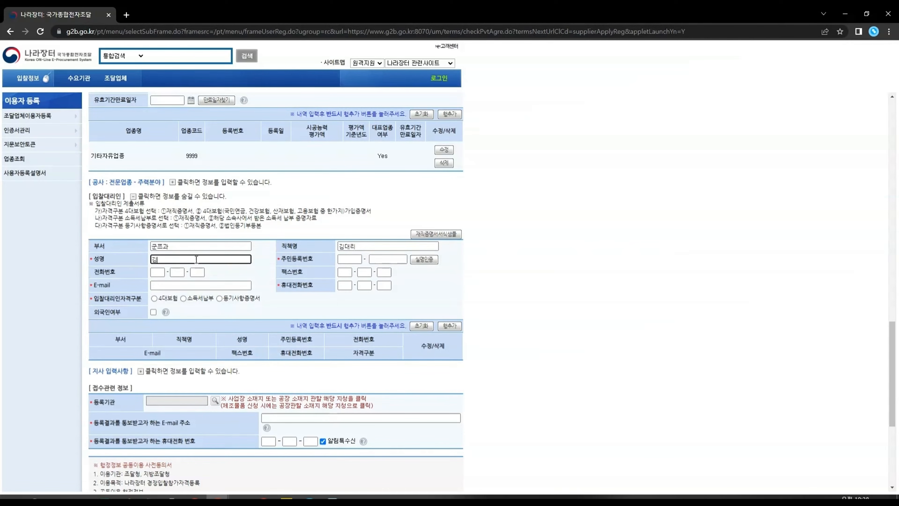
{"action": "type", "text": "직원"}
Step: Type the agent's resident number, e-mail address and mobile number into their fields
{"action": "left_click", "coordinate": [361, 260]}
{"action": "type", "text": "55555"}
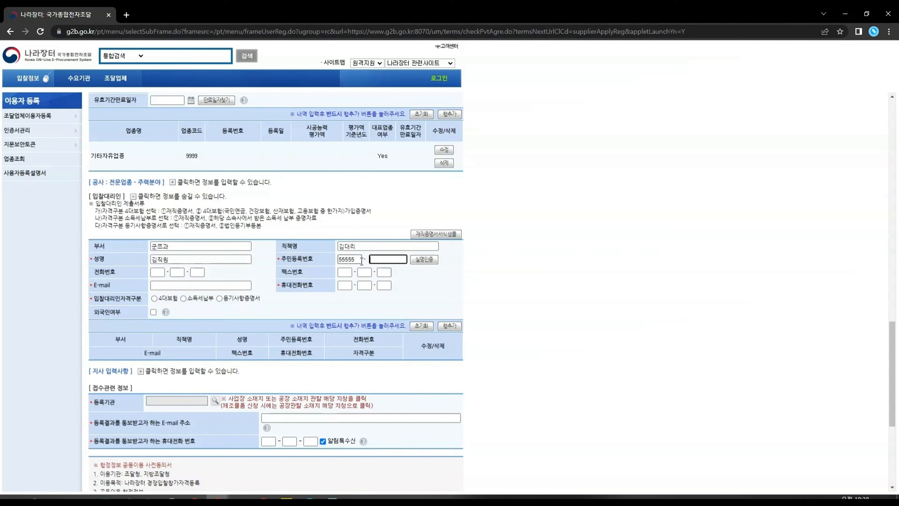
{"action": "type", "text": "555555"}
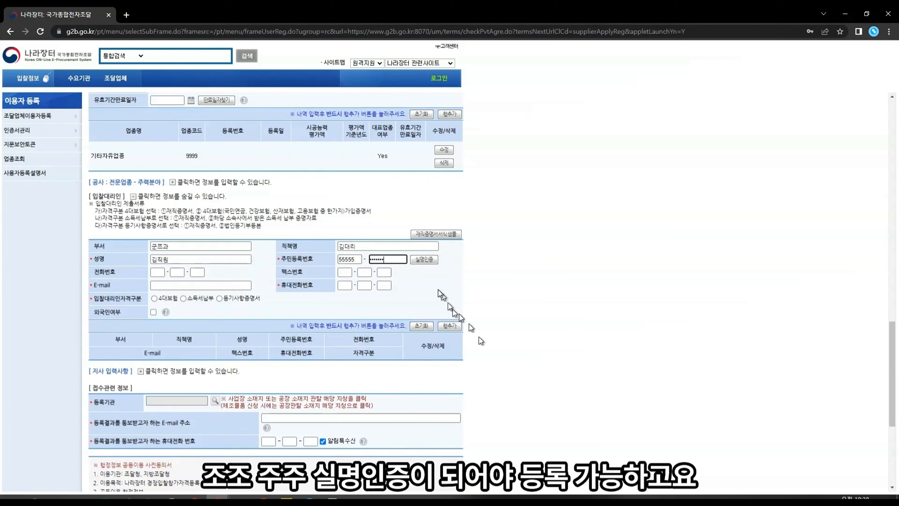
{"action": "left_click", "coordinate": [166, 278]}
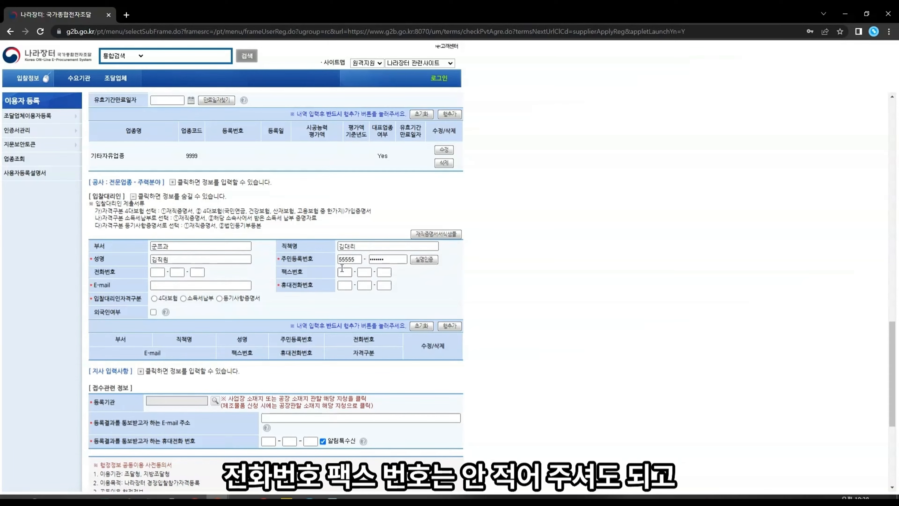
{"action": "left_click", "coordinate": [158, 285]}
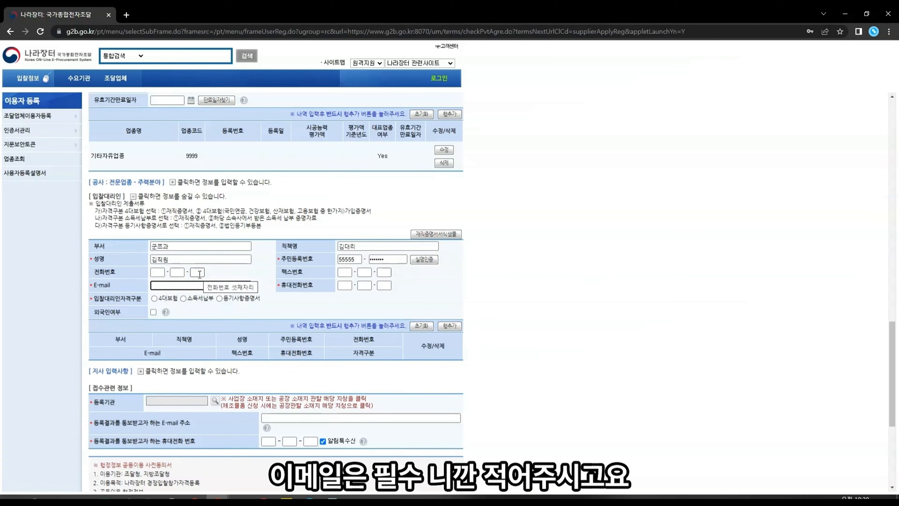
{"action": "type", "text": "sdfkj#na"}
{"action": "type", "text": "ver.com"}
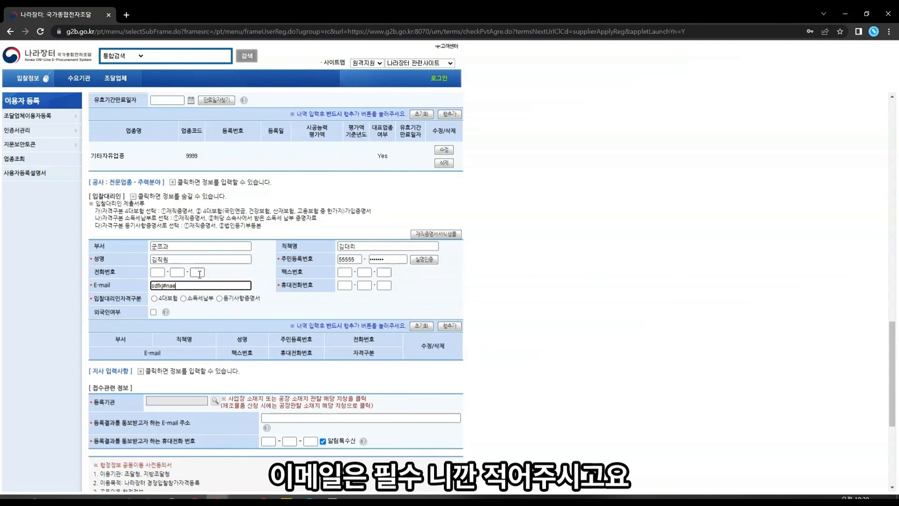
{"action": "left_click", "coordinate": [350, 285]}
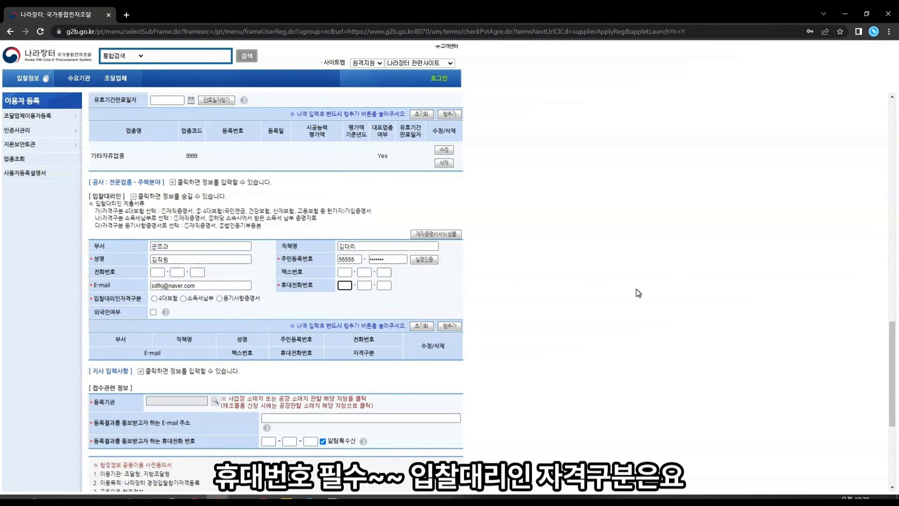
{"action": "type", "text": "01012341234"}
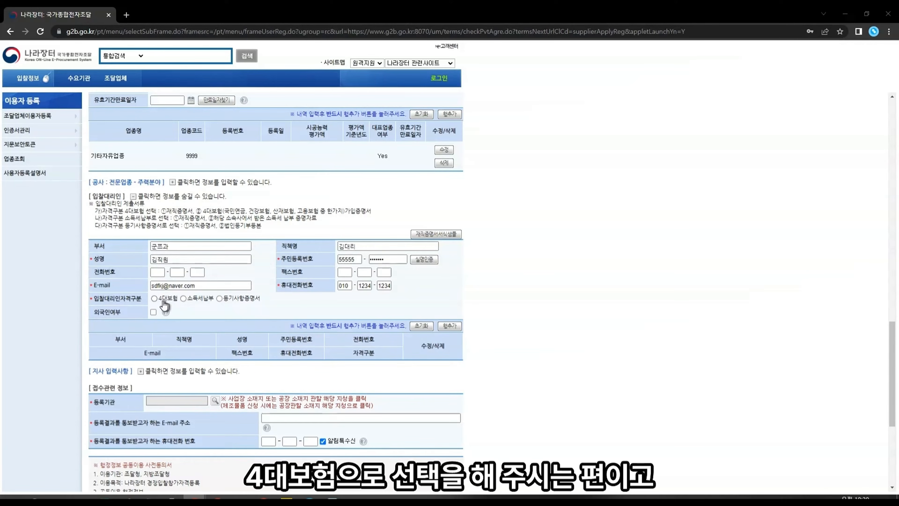
Step: Select the 4대보험 qualification and review its required submission documents note
{"action": "left_click", "coordinate": [154, 299]}
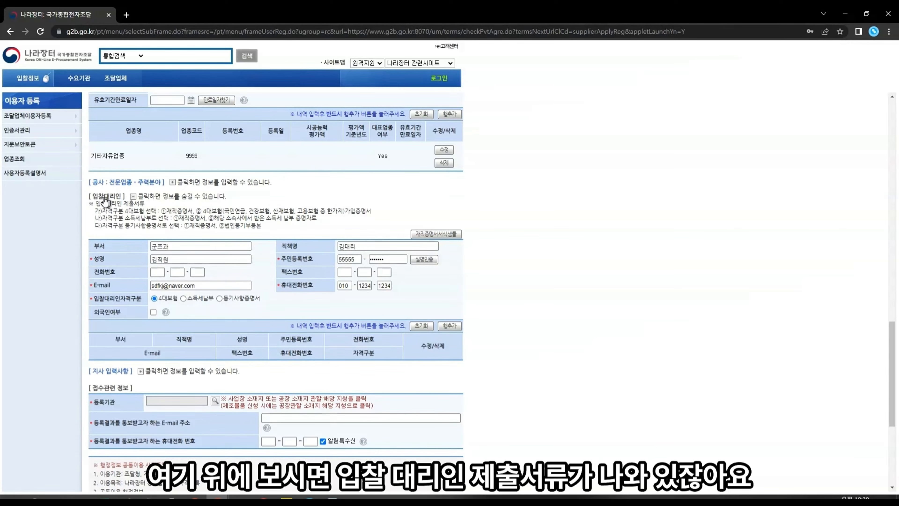
{"action": "double_click", "coordinate": [130, 205]}
{"action": "left_click_drag", "start_coordinate": [97, 211], "coordinate": [422, 209]}
{"action": "left_click_drag", "start_coordinate": [277, 212], "coordinate": [135, 219]}
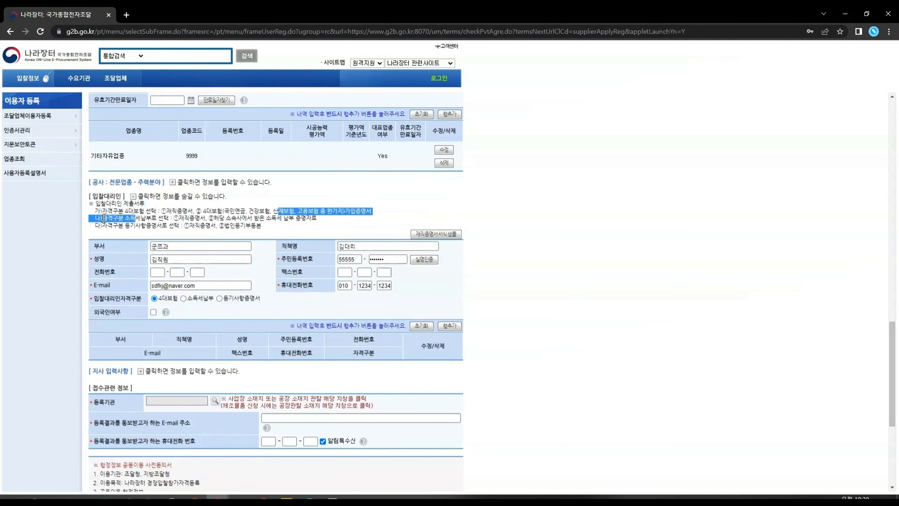
{"action": "left_click", "coordinate": [205, 300]}
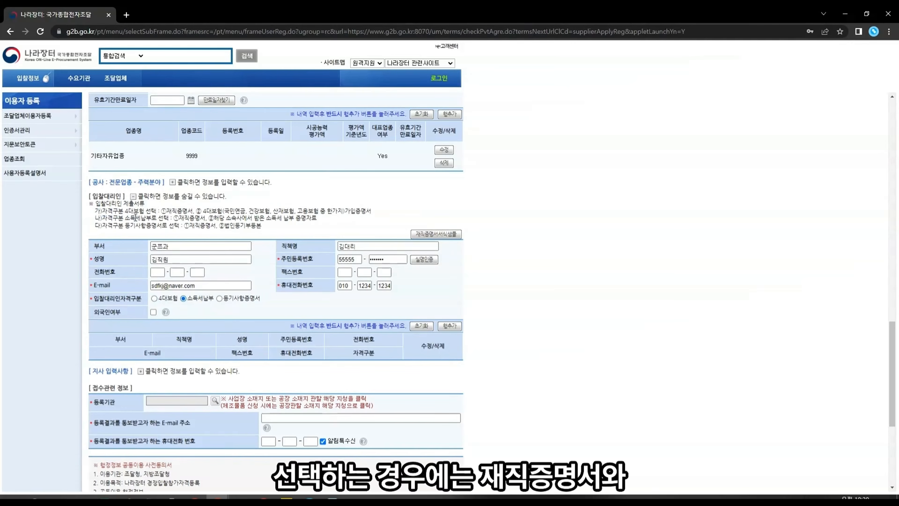
{"action": "left_click_drag", "start_coordinate": [136, 218], "coordinate": [301, 219]}
{"action": "left_click", "coordinate": [187, 217]}
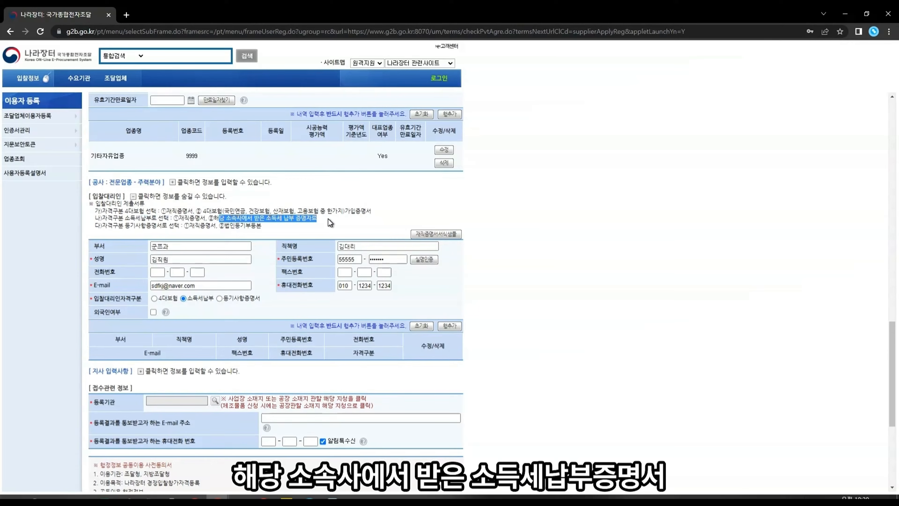
Step: Settle on 4대보험, mark the agent as foreign national, and add the row with 행추가
{"action": "left_click", "coordinate": [219, 298]}
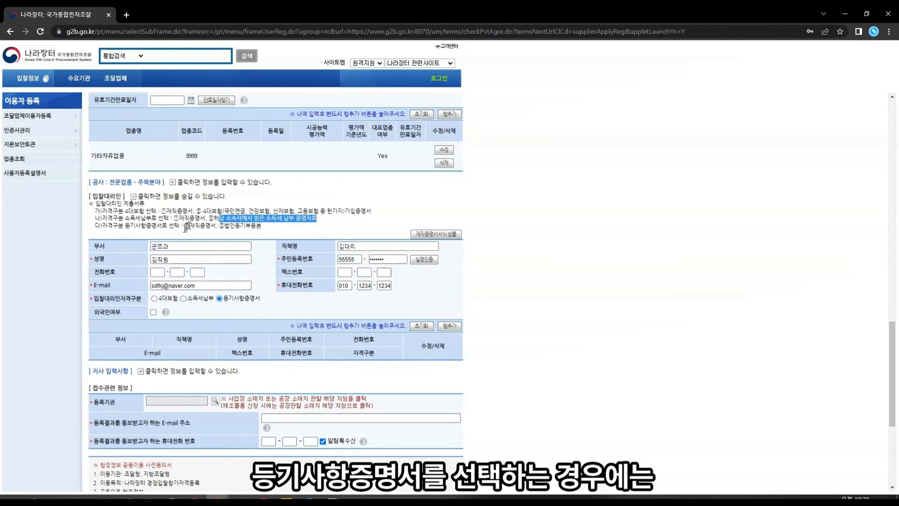
{"action": "left_click", "coordinate": [193, 224]}
{"action": "left_click_drag", "start_coordinate": [192, 224], "coordinate": [217, 228]}
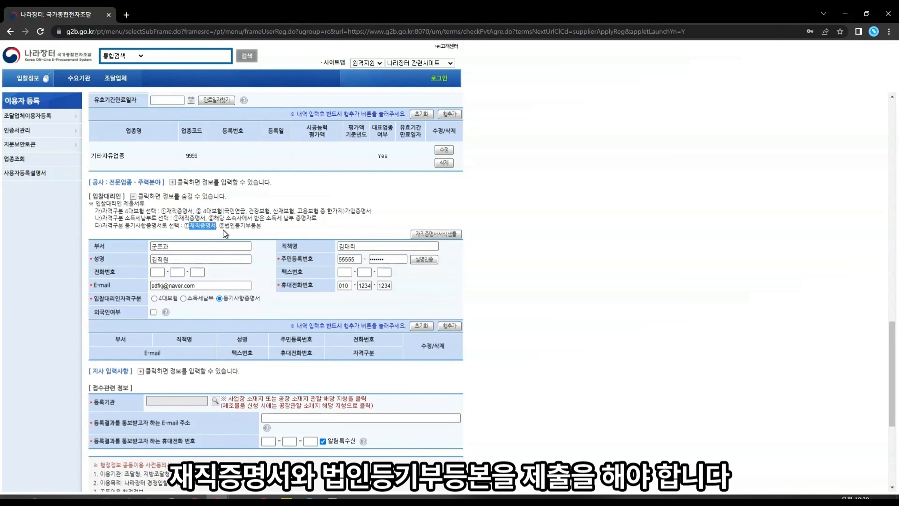
{"action": "left_click", "coordinate": [224, 230]}
{"action": "left_click", "coordinate": [154, 298]}
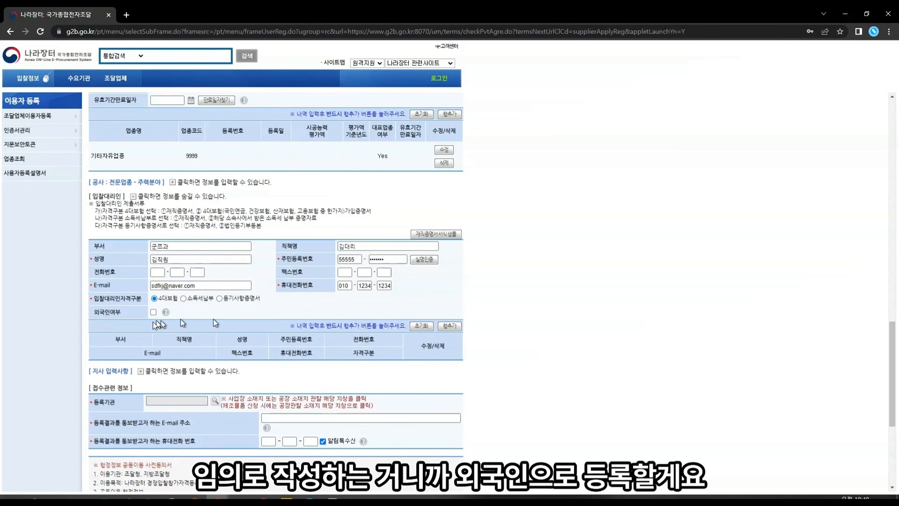
{"action": "left_click", "coordinate": [153, 312]}
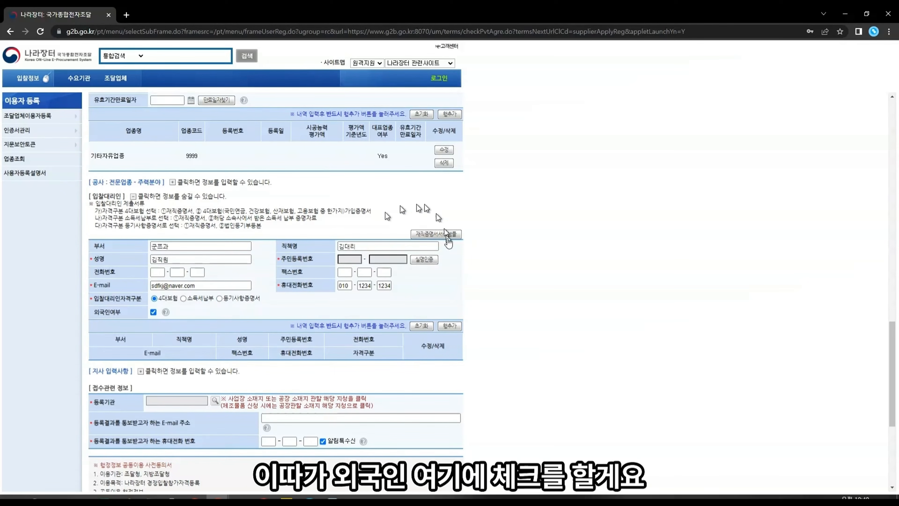
{"action": "left_click", "coordinate": [449, 325]}
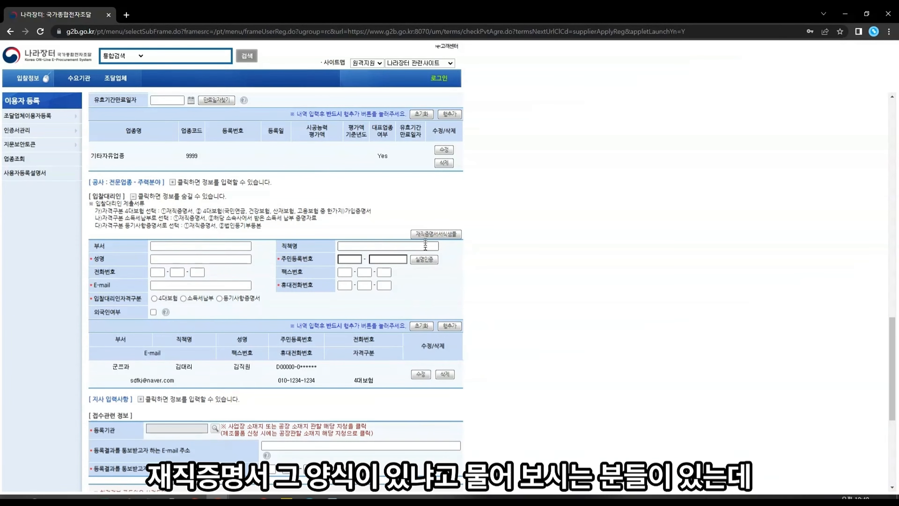
Step: Download and view the 재직증명서 sample employCertificate.hwp
{"action": "left_click", "coordinate": [447, 237]}
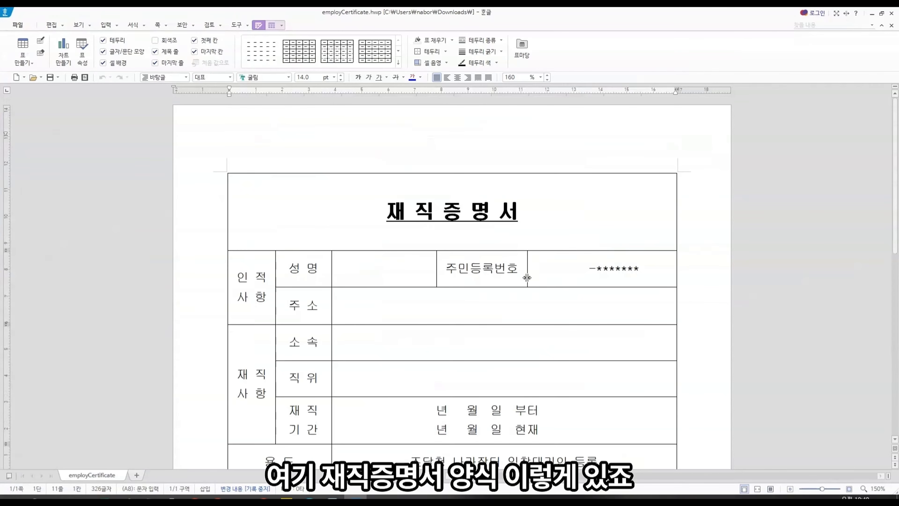
{"action": "scroll", "coordinate": [527, 278], "scroll_direction": "down", "scroll_amount": 3}
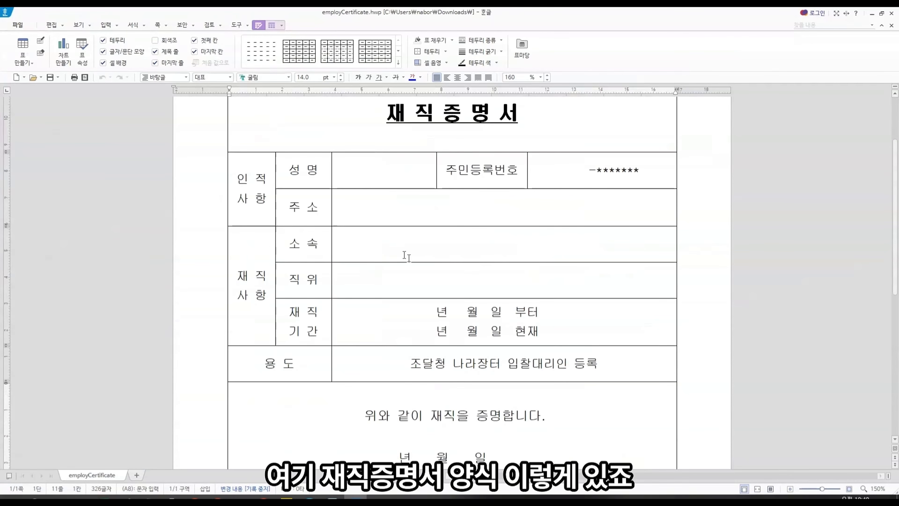
{"action": "left_click", "coordinate": [388, 173]}
{"action": "scroll", "coordinate": [423, 229], "scroll_direction": "down", "scroll_amount": 3}
{"action": "scroll", "coordinate": [423, 228], "scroll_direction": "up", "scroll_amount": 4}
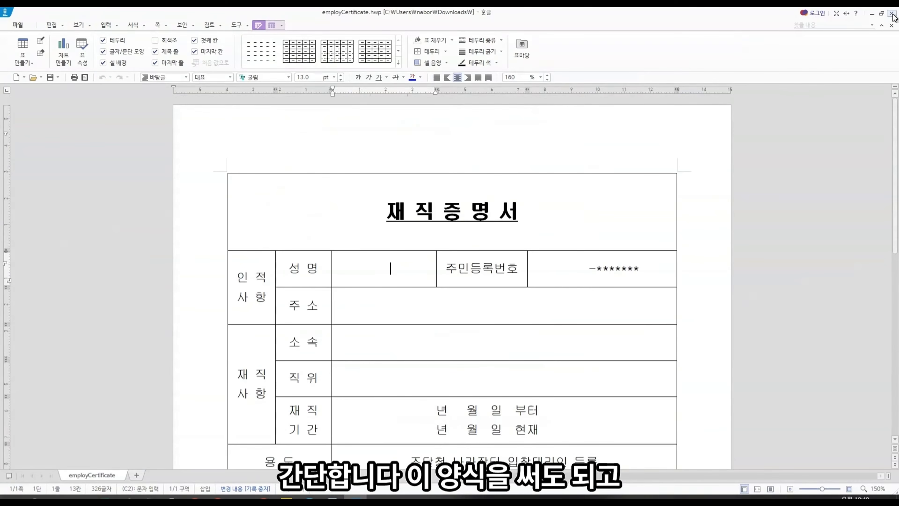
Step: Close the certificate sample document and return to the registration form
{"action": "left_click", "coordinate": [892, 13]}
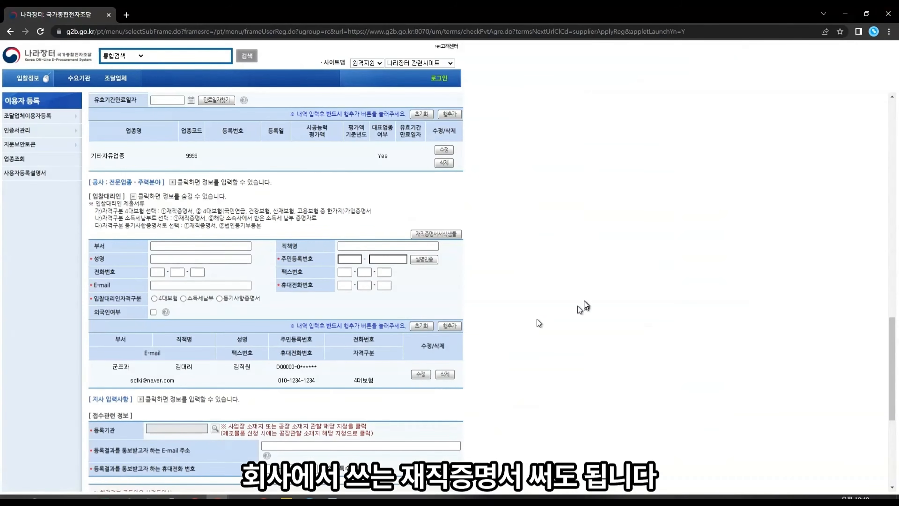
{"action": "scroll", "coordinate": [318, 229], "scroll_direction": "down", "scroll_amount": 3}
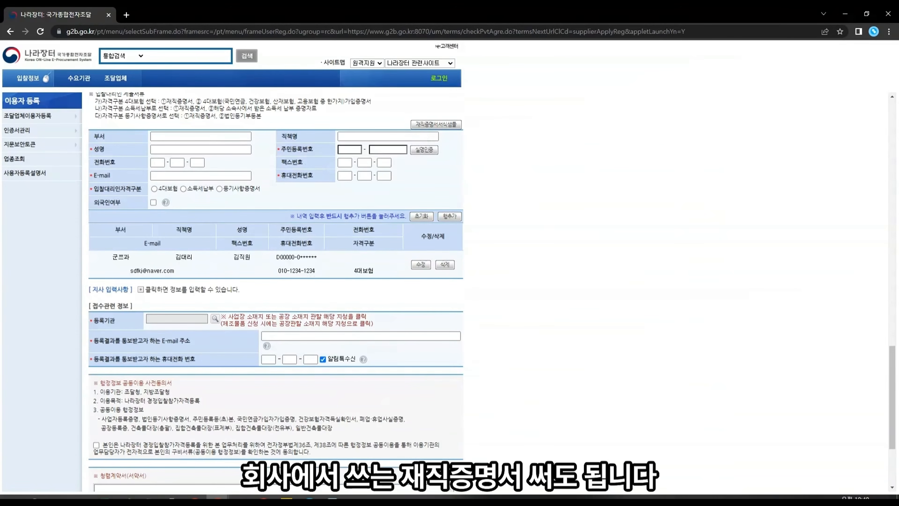
{"action": "scroll", "coordinate": [101, 282], "scroll_direction": "down", "scroll_amount": 1}
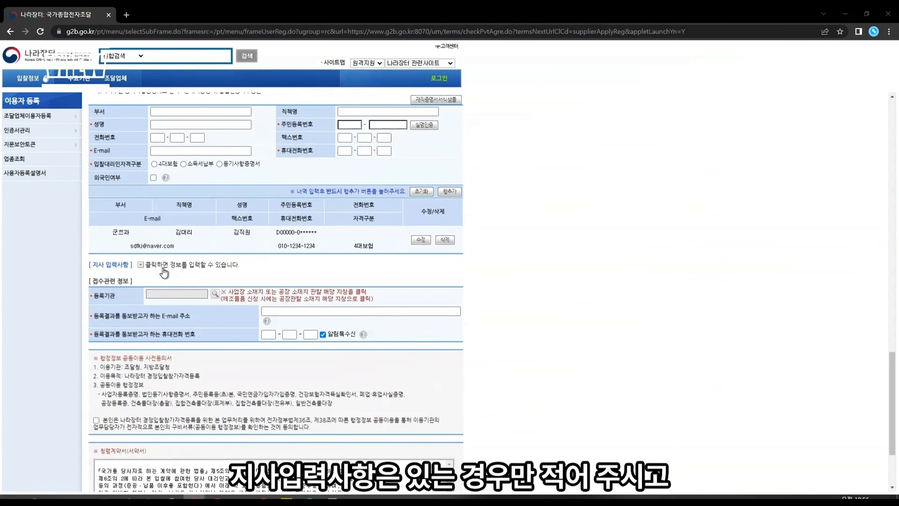
Step: Download and open the 지사등록이행각서 form branchAgree.hwp, then collapse 지사 입력사항
{"action": "left_click", "coordinate": [140, 265]}
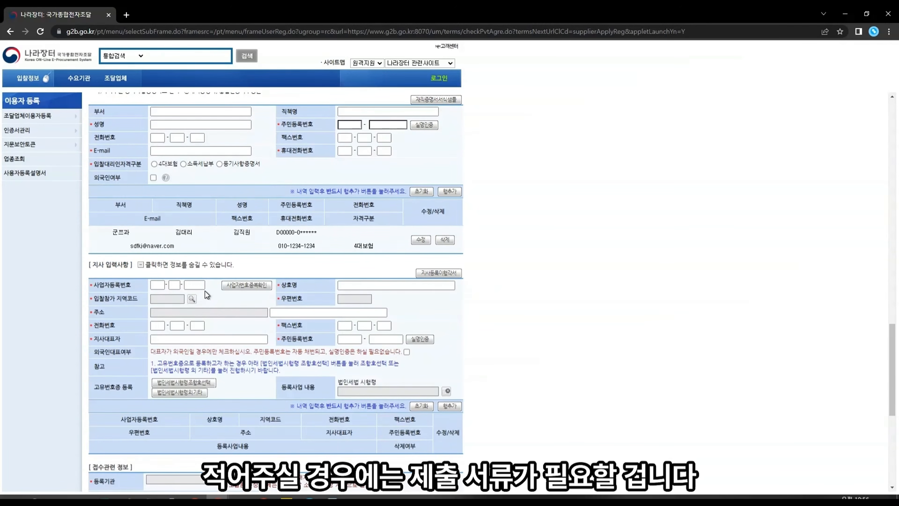
{"action": "scroll", "coordinate": [207, 295], "scroll_direction": "down", "scroll_amount": 3}
{"action": "left_click", "coordinate": [438, 163]}
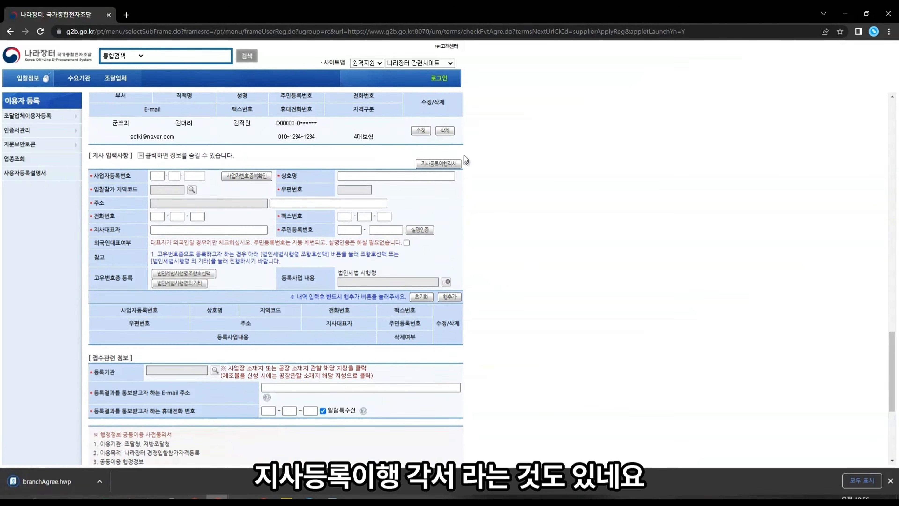
{"action": "left_click", "coordinate": [53, 481]}
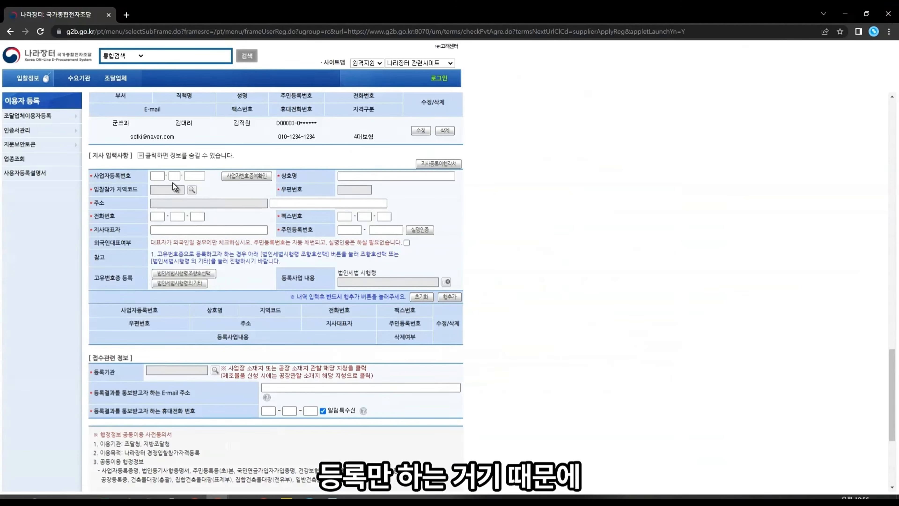
{"action": "left_click", "coordinate": [141, 156]}
{"action": "left_click_drag", "start_coordinate": [92, 172], "coordinate": [97, 173]}
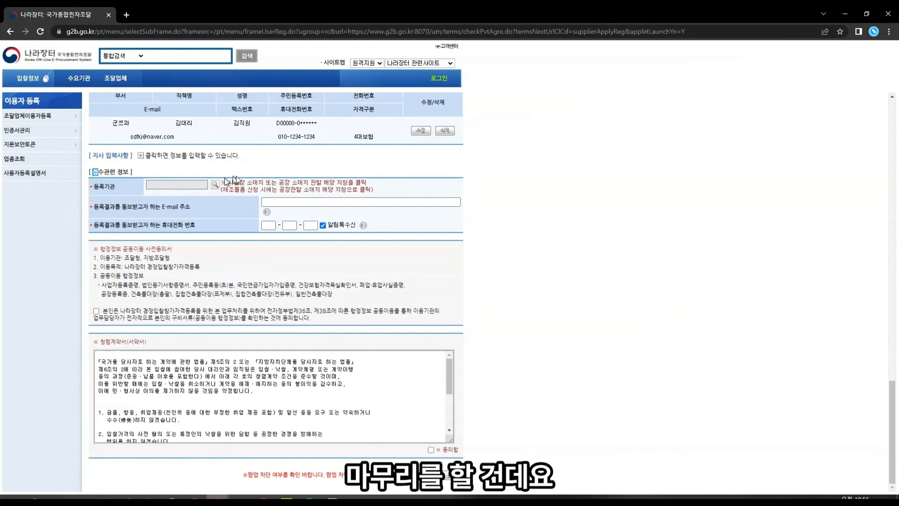
Step: Choose 서울지방조달청 from the procurement office list as the 등록기관
{"action": "left_click", "coordinate": [215, 184]}
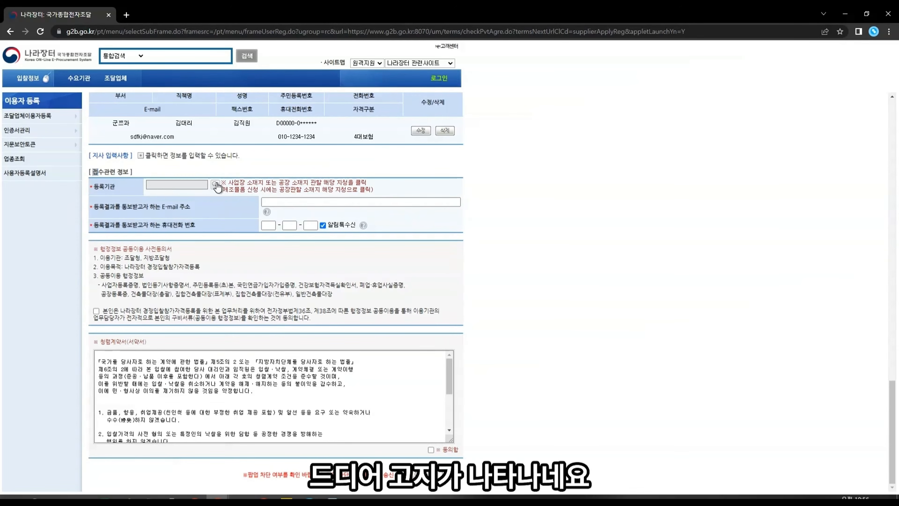
{"action": "scroll", "coordinate": [489, 236], "scroll_direction": "down", "scroll_amount": 4}
{"action": "scroll", "coordinate": [488, 236], "scroll_direction": "up", "scroll_amount": 4}
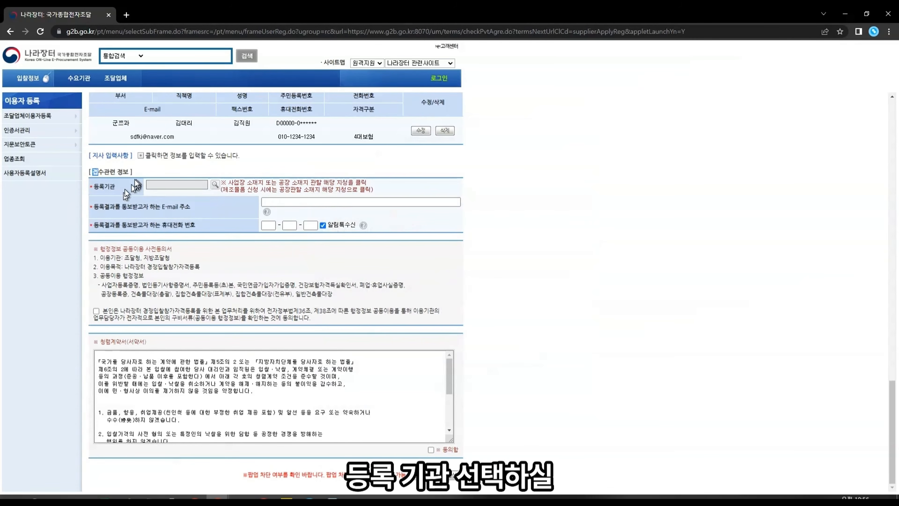
{"action": "left_click", "coordinate": [215, 184]}
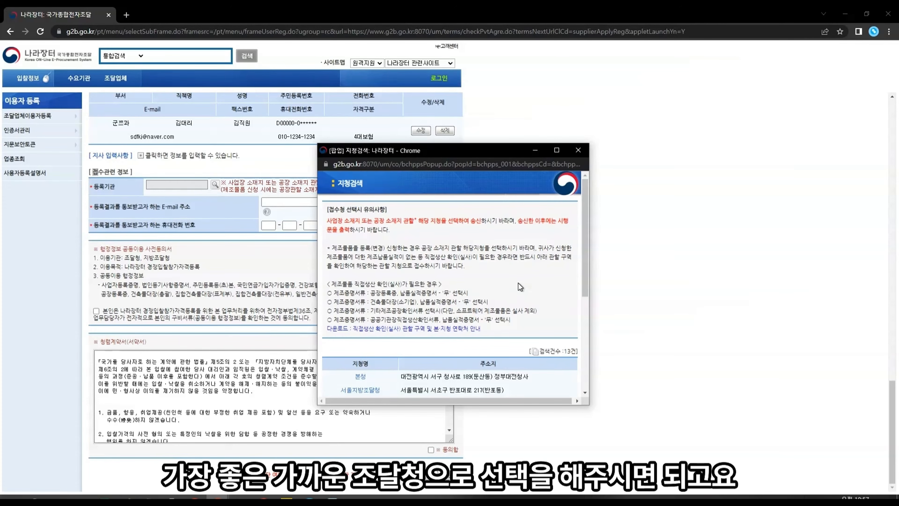
{"action": "scroll", "coordinate": [519, 283], "scroll_direction": "down", "scroll_amount": 5}
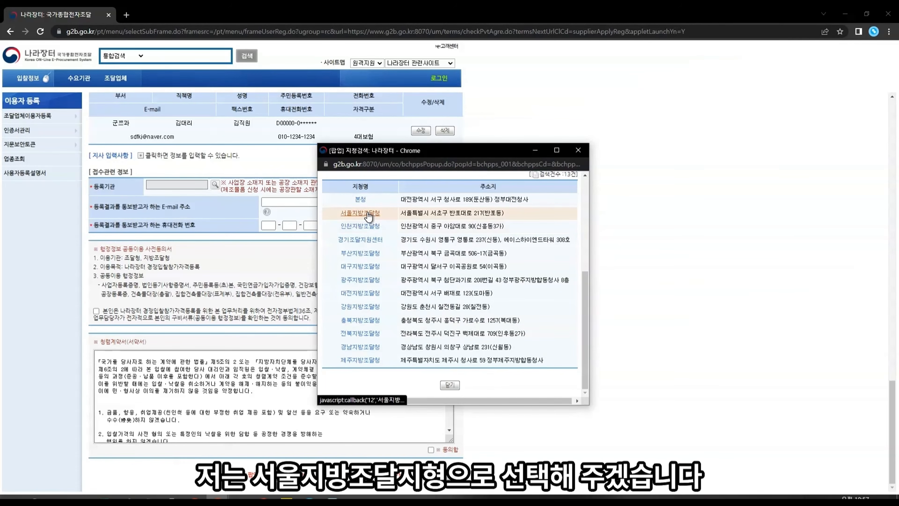
{"action": "left_click", "coordinate": [360, 213]}
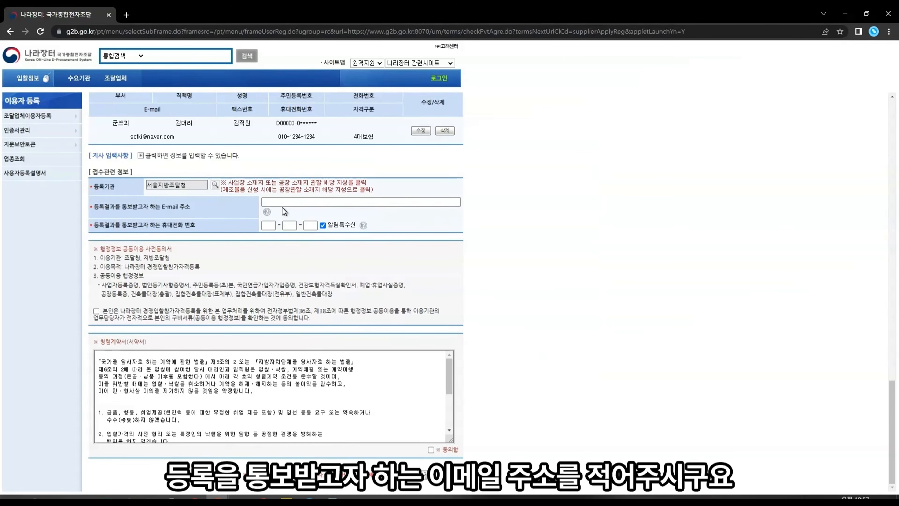
Step: Fill the notification e-mail, read the 알림톡 help, and tick both 동의함 consent boxes
{"action": "left_click", "coordinate": [323, 202]}
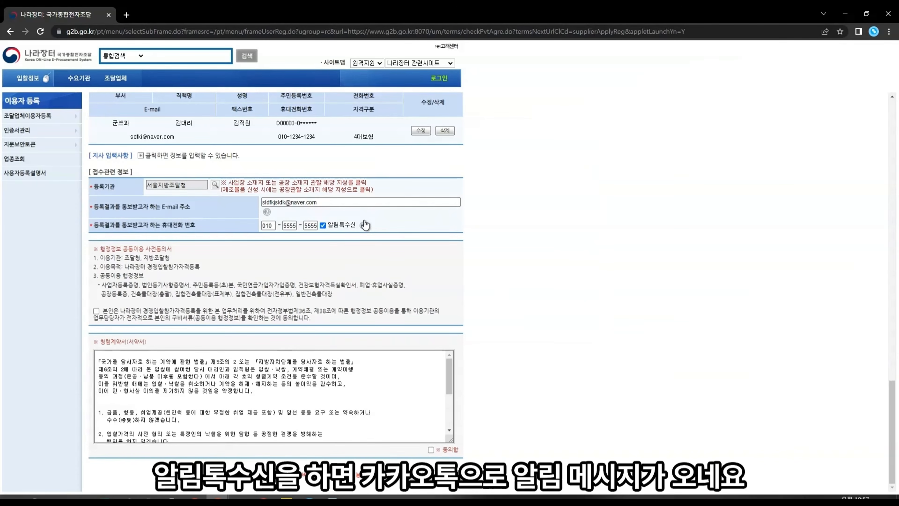
{"action": "left_click", "coordinate": [364, 225]}
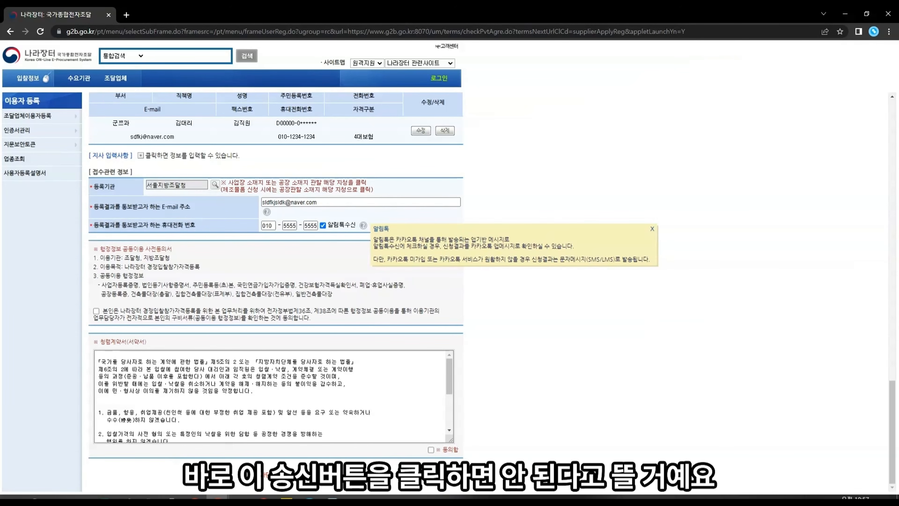
{"action": "left_click", "coordinate": [652, 230]}
{"action": "left_click", "coordinate": [96, 311]}
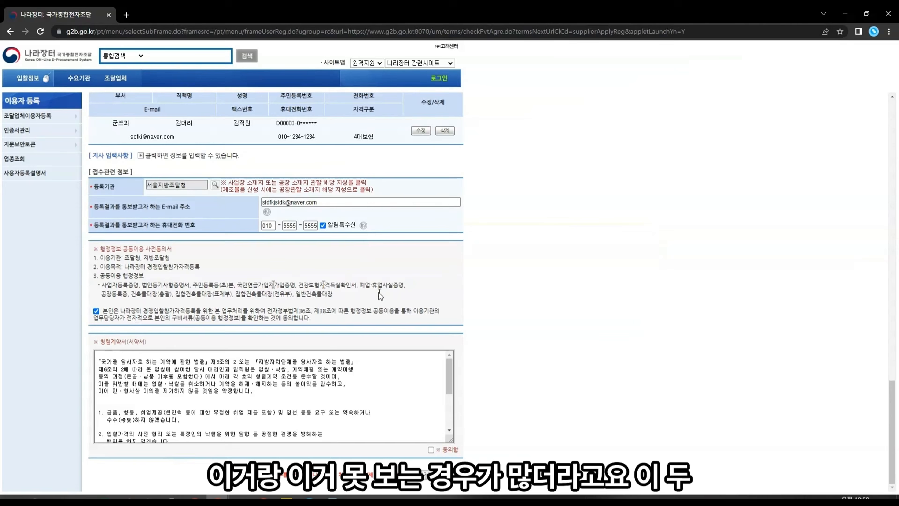
{"action": "left_click", "coordinate": [431, 450]}
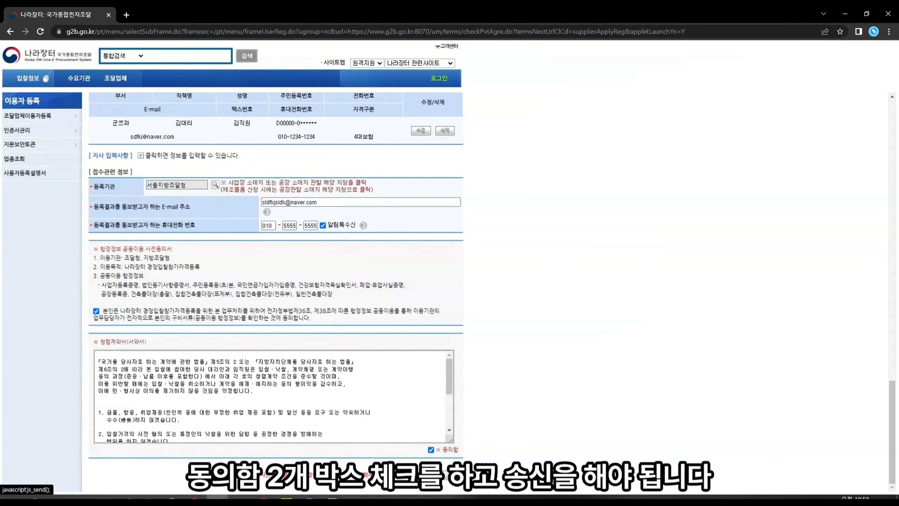
{"action": "scroll", "coordinate": [485, 280], "scroll_direction": "up", "scroll_amount": 10}
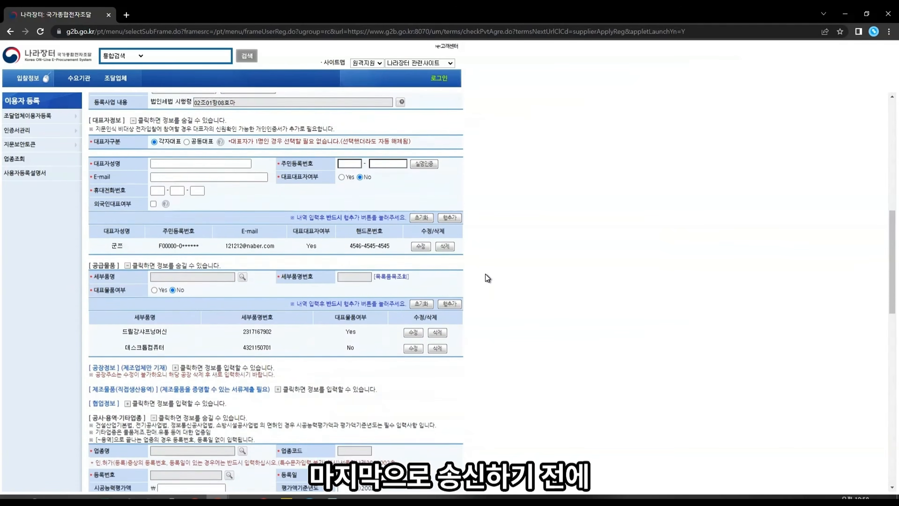
{"action": "scroll", "coordinate": [481, 277], "scroll_direction": "up", "scroll_amount": 12}
{"action": "scroll", "coordinate": [245, 230], "scroll_direction": "down", "scroll_amount": 7}
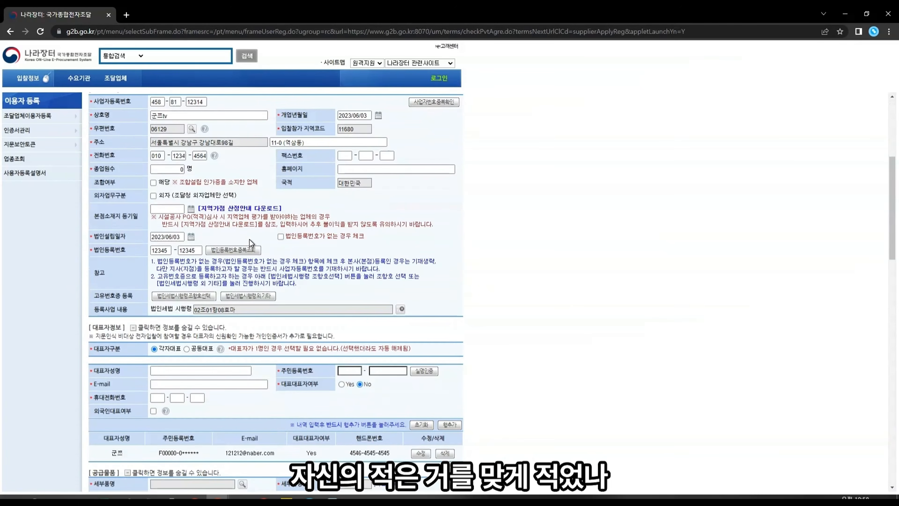
{"action": "scroll", "coordinate": [250, 243], "scroll_direction": "up", "scroll_amount": 3}
{"action": "scroll", "coordinate": [250, 243], "scroll_direction": "down", "scroll_amount": 3}
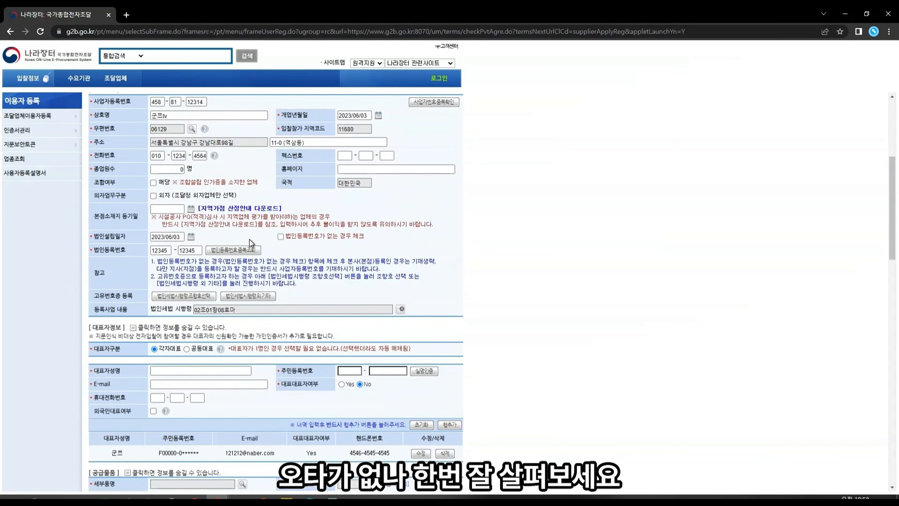
{"action": "scroll", "coordinate": [250, 243], "scroll_direction": "down", "scroll_amount": 6}
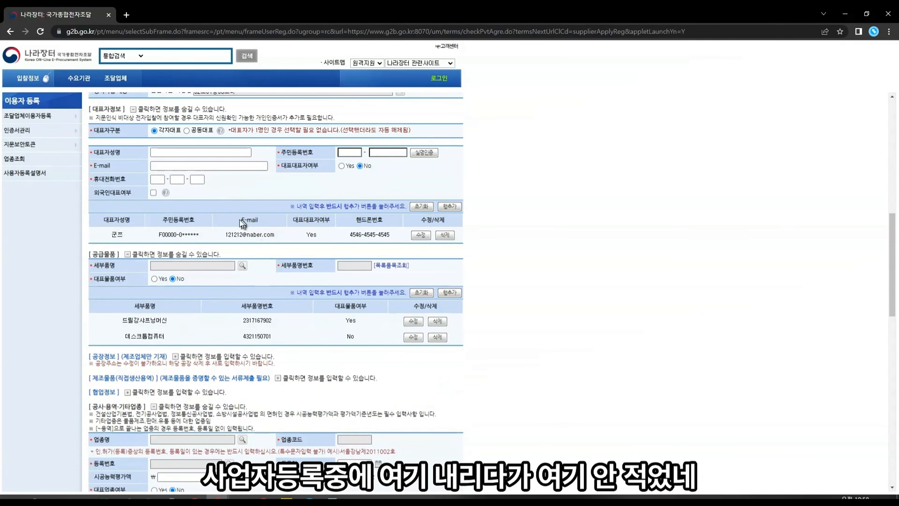
{"action": "scroll", "coordinate": [243, 223], "scroll_direction": "up", "scroll_amount": 3}
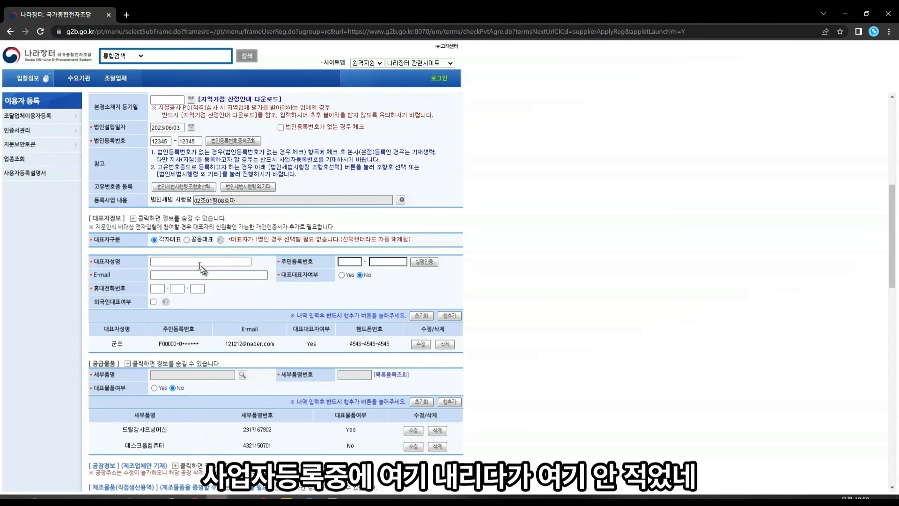
{"action": "left_click", "coordinate": [198, 260]}
{"action": "type", "text": "vldk"}
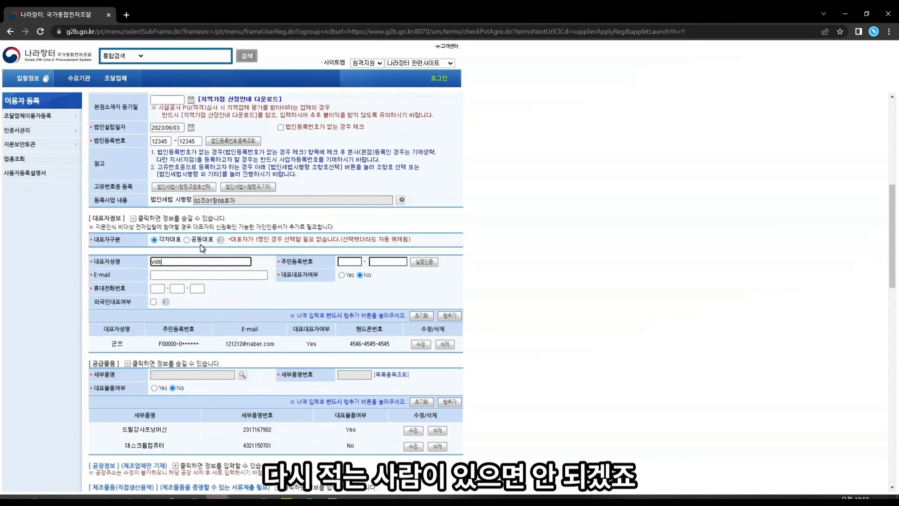
{"action": "type", "text": "jlsd"}
{"action": "key", "text": "BackSpace"}
{"action": "key", "text": "BackSpace"}
{"action": "key", "text": "BackSpace"}
{"action": "key", "text": "BackSpace"}
{"action": "key", "text": "BackSpace"}
{"action": "key", "text": "BackSpace"}
{"action": "key", "text": "BackSpace"}
{"action": "key", "text": "BackSpace"}
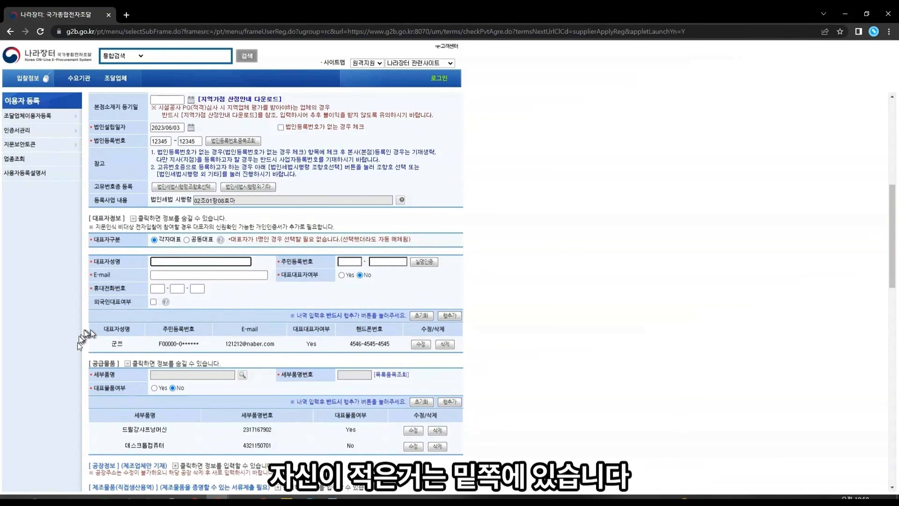
{"action": "scroll", "coordinate": [357, 367], "scroll_direction": "down", "scroll_amount": 3}
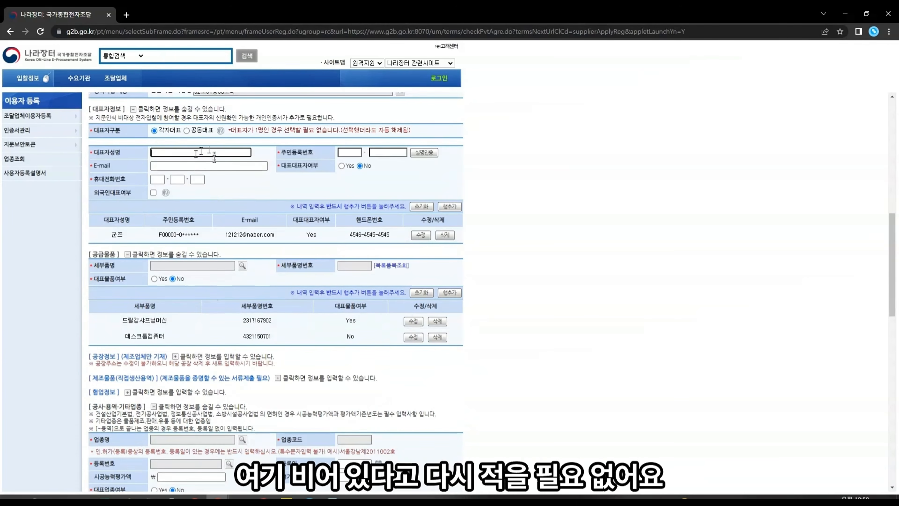
{"action": "scroll", "coordinate": [231, 163], "scroll_direction": "down", "scroll_amount": 6}
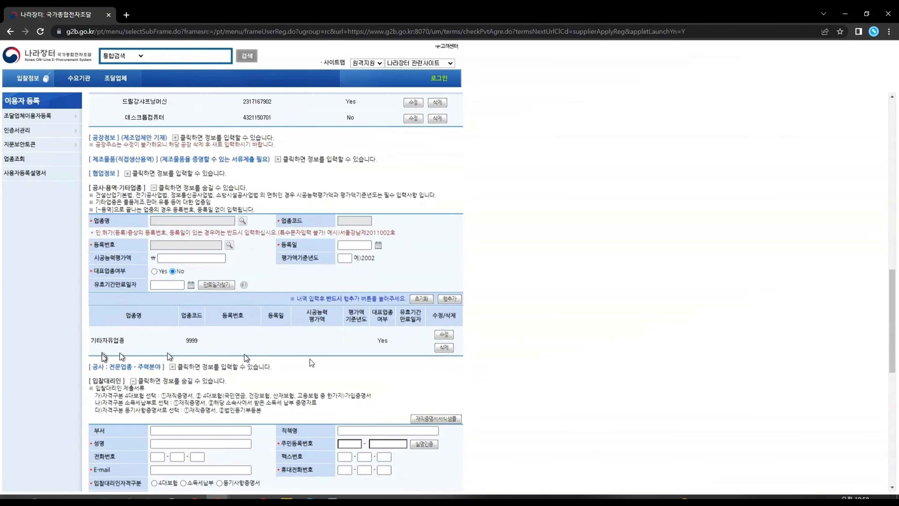
{"action": "scroll", "coordinate": [235, 333], "scroll_direction": "down", "scroll_amount": 9}
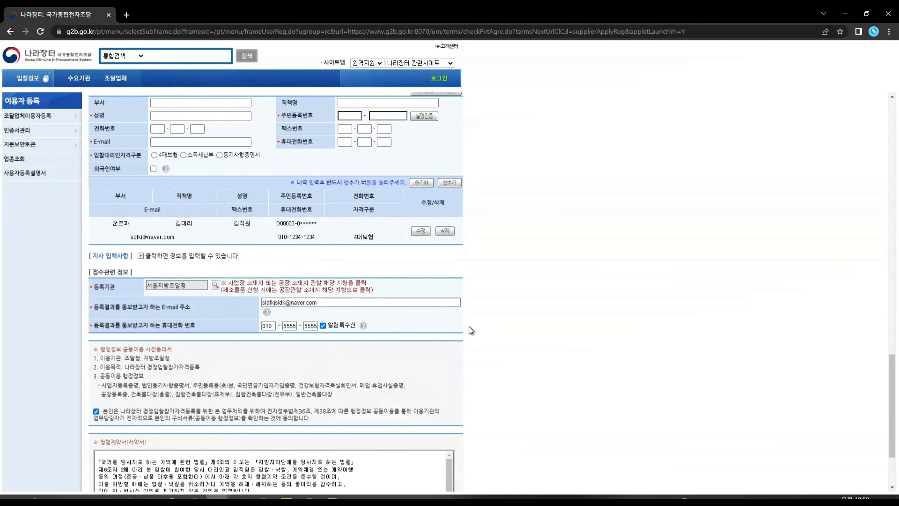
{"action": "scroll", "coordinate": [470, 327], "scroll_direction": "up", "scroll_amount": 15}
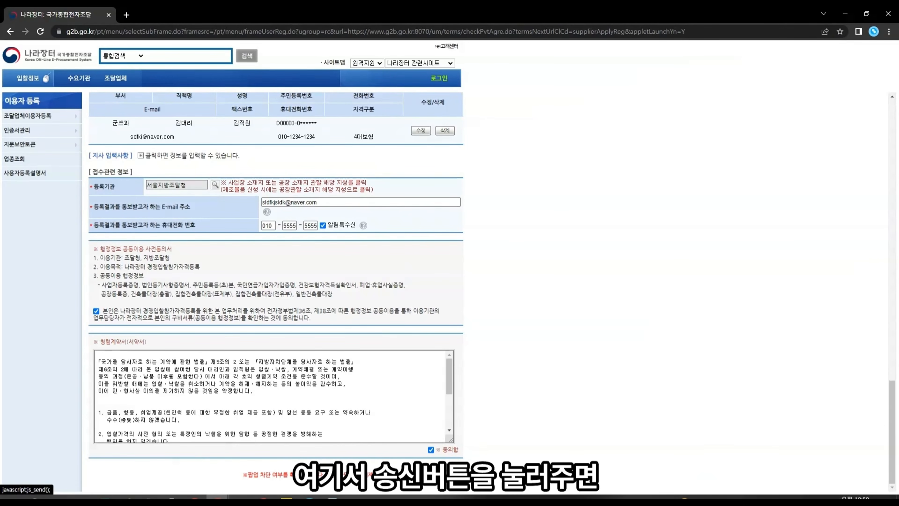
Step: Submit with 송신 and confirm both warning alerts about the representative type
{"action": "left_click", "coordinate": [453, 475]}
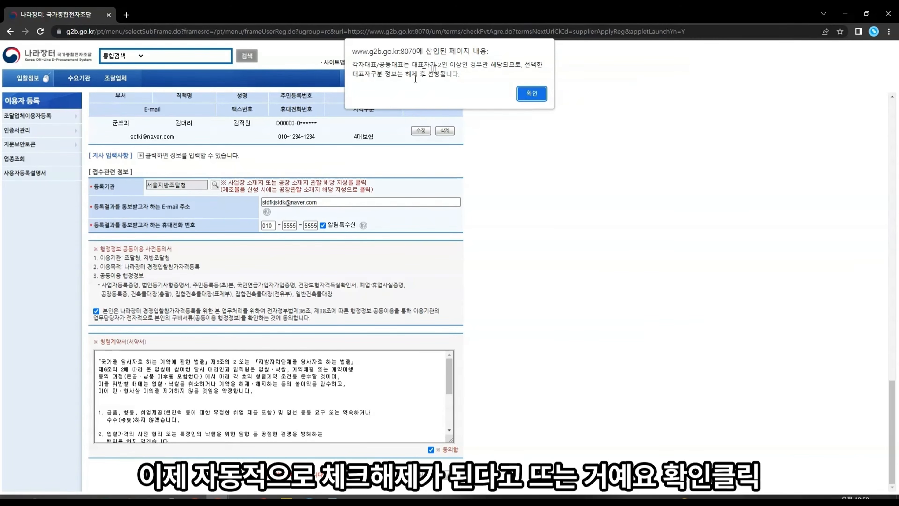
{"action": "left_click", "coordinate": [533, 94]}
{"action": "left_click", "coordinate": [530, 83]}
{"action": "scroll", "coordinate": [265, 287], "scroll_direction": "down", "scroll_amount": 6}
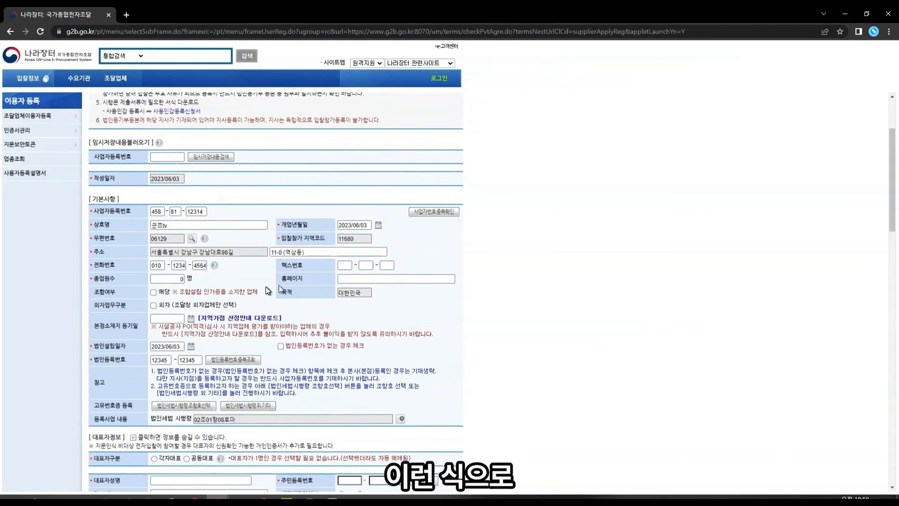
{"action": "scroll", "coordinate": [266, 286], "scroll_direction": "up", "scroll_amount": 3}
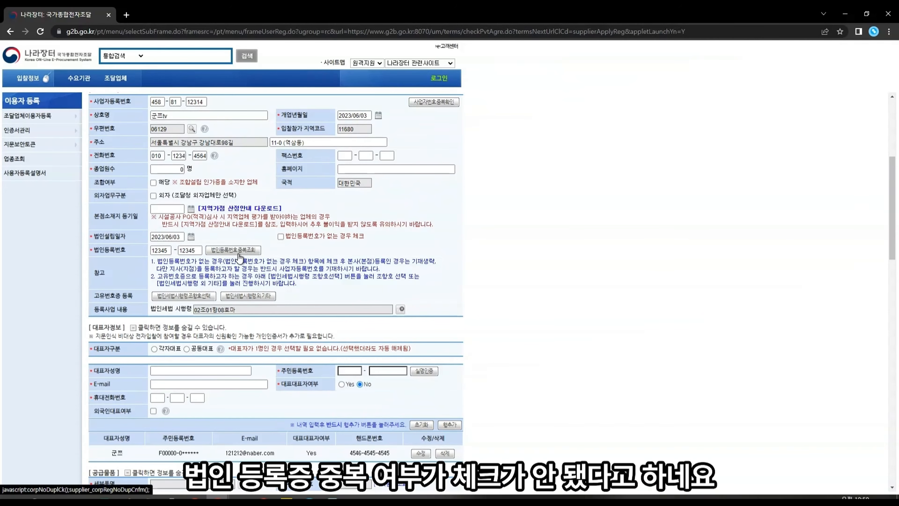
Step: Re-enter the 법인등록번호 with 444, rerun 중복조회, and close the registrable confirmation
{"action": "left_click", "coordinate": [216, 250]}
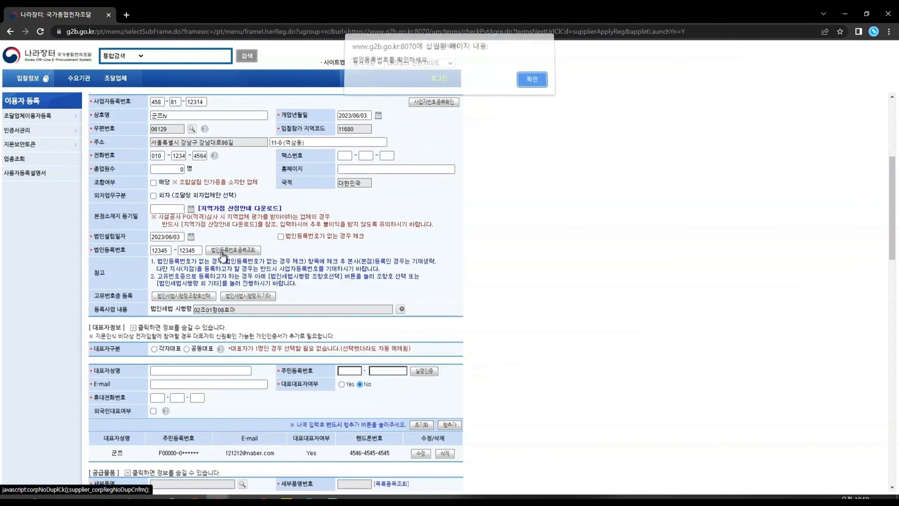
{"action": "left_click", "coordinate": [532, 84]}
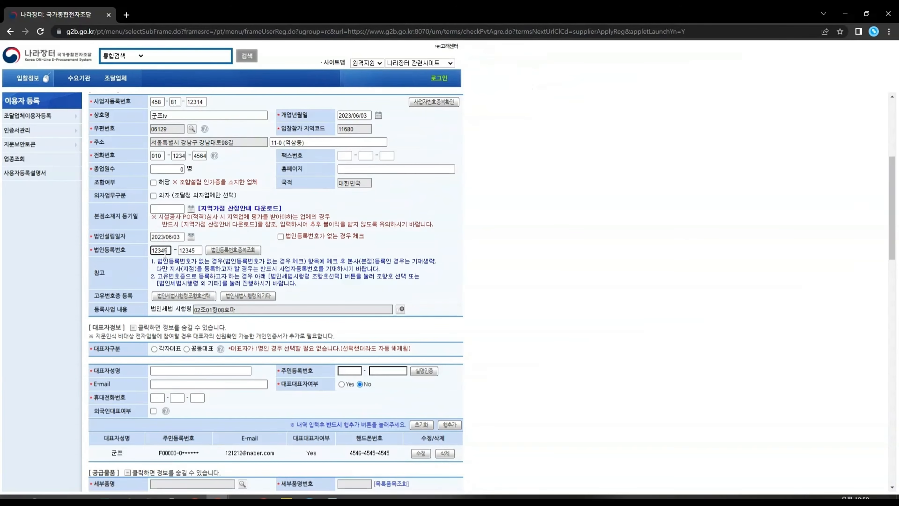
{"action": "type", "text": "444"}
{"action": "left_click", "coordinate": [233, 250]}
{"action": "left_click_drag", "start_coordinate": [126, 21], "coordinate": [400, 176]}
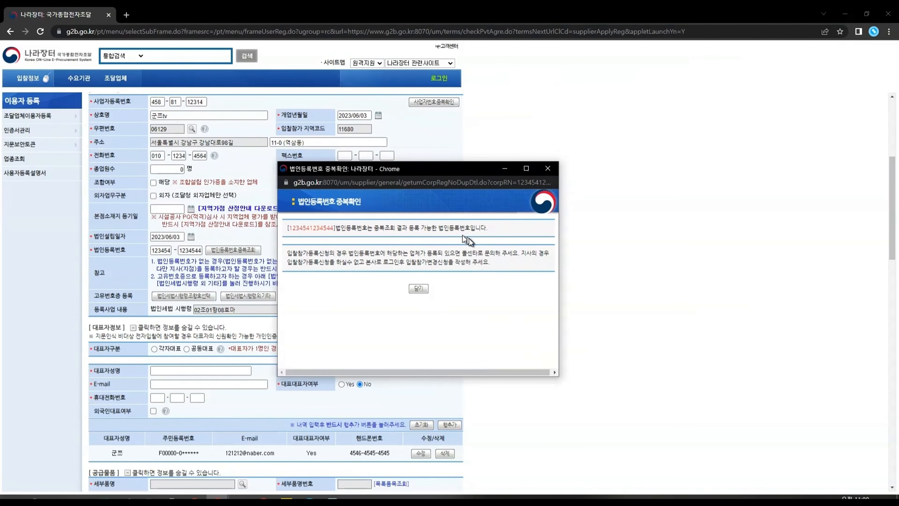
{"action": "left_click", "coordinate": [418, 288]}
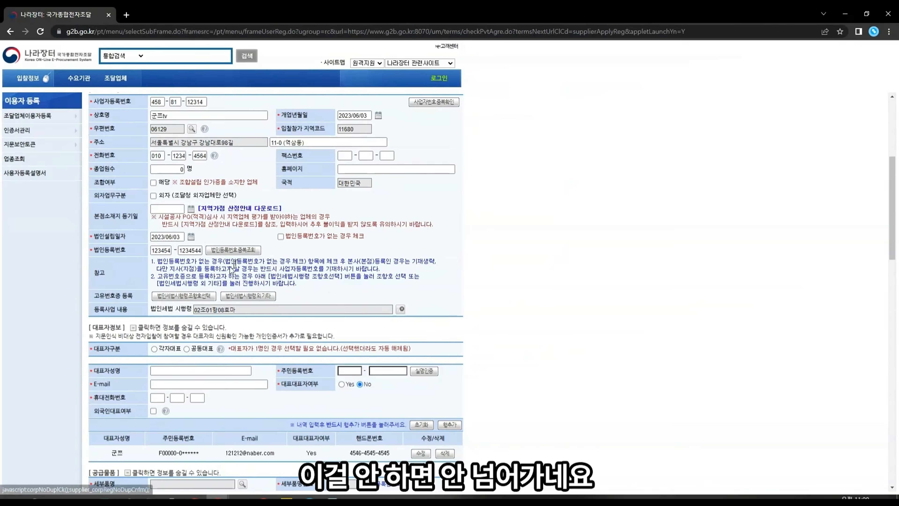
{"action": "scroll", "coordinate": [519, 293], "scroll_direction": "down", "scroll_amount": 15}
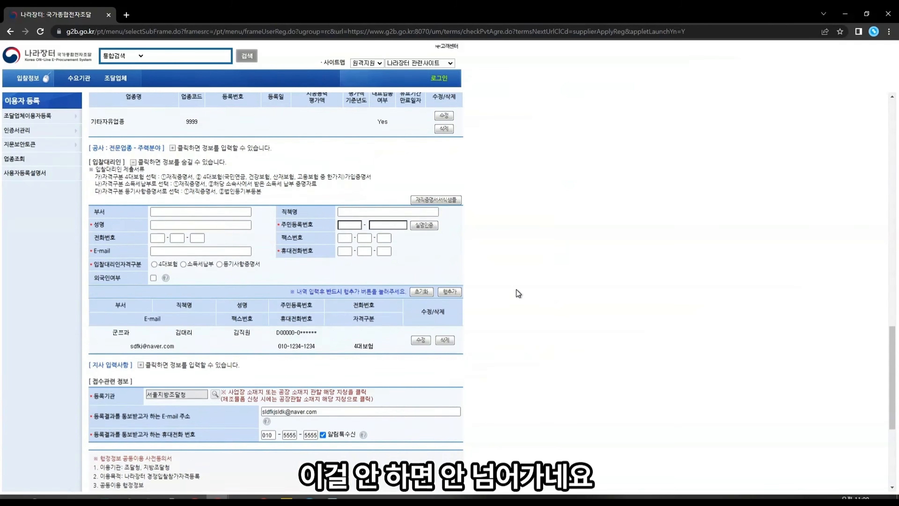
{"action": "scroll", "coordinate": [519, 293], "scroll_direction": "down", "scroll_amount": 5}
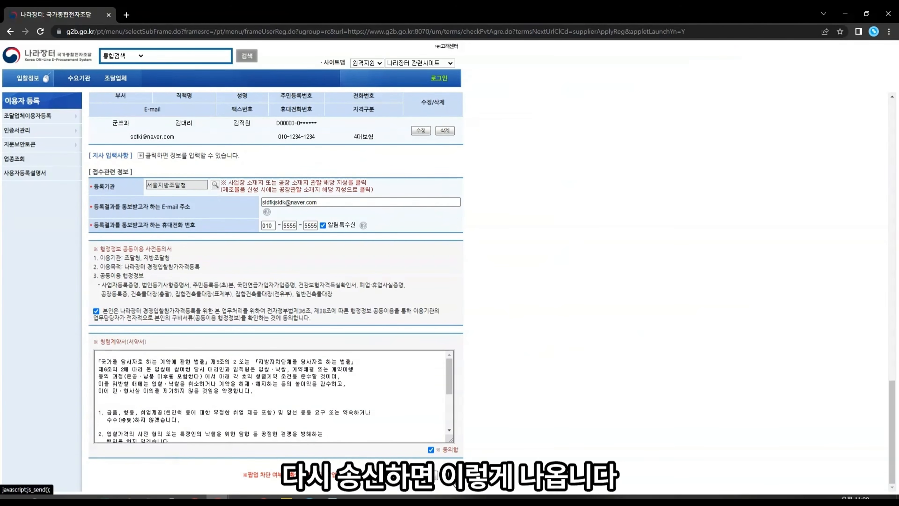
Step: Resubmit with 송신, cancel the 인증서 선택 dialog and acknowledge the notice
{"action": "left_click", "coordinate": [450, 475]}
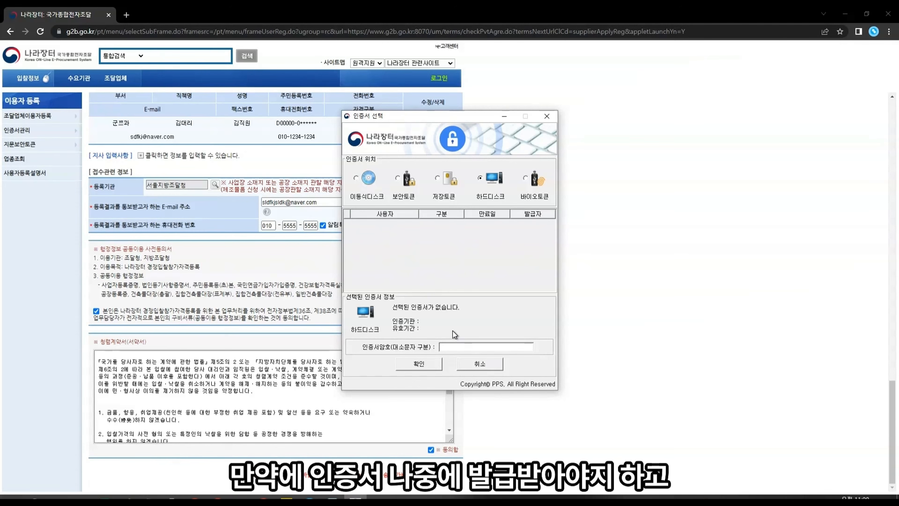
{"action": "left_click", "coordinate": [475, 359]}
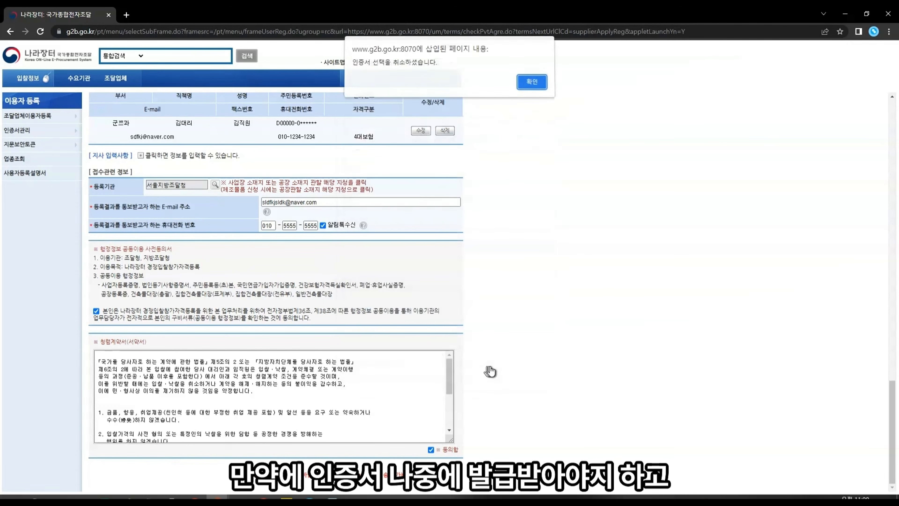
{"action": "left_click", "coordinate": [532, 84]}
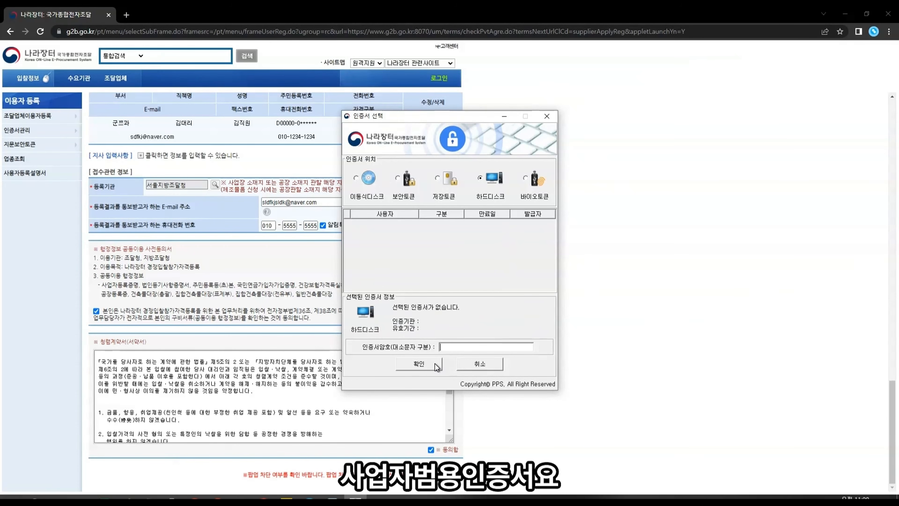
{"action": "left_click", "coordinate": [492, 365]}
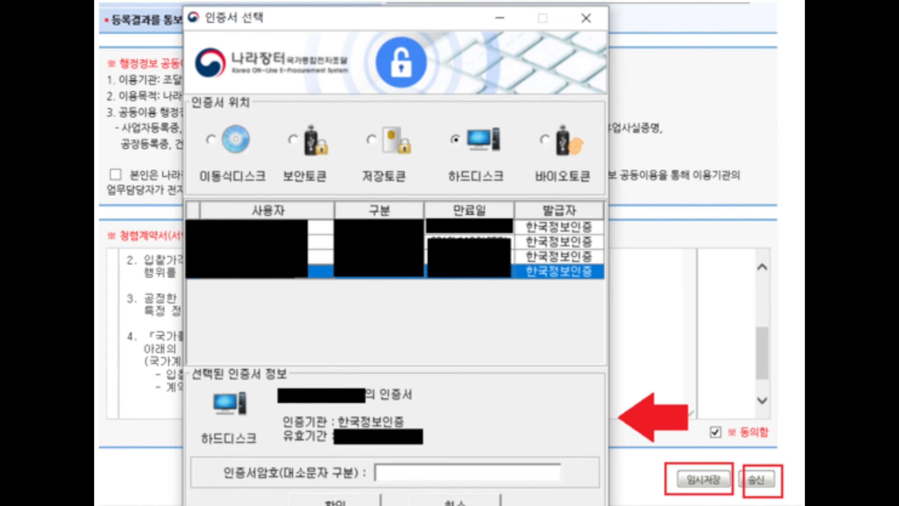